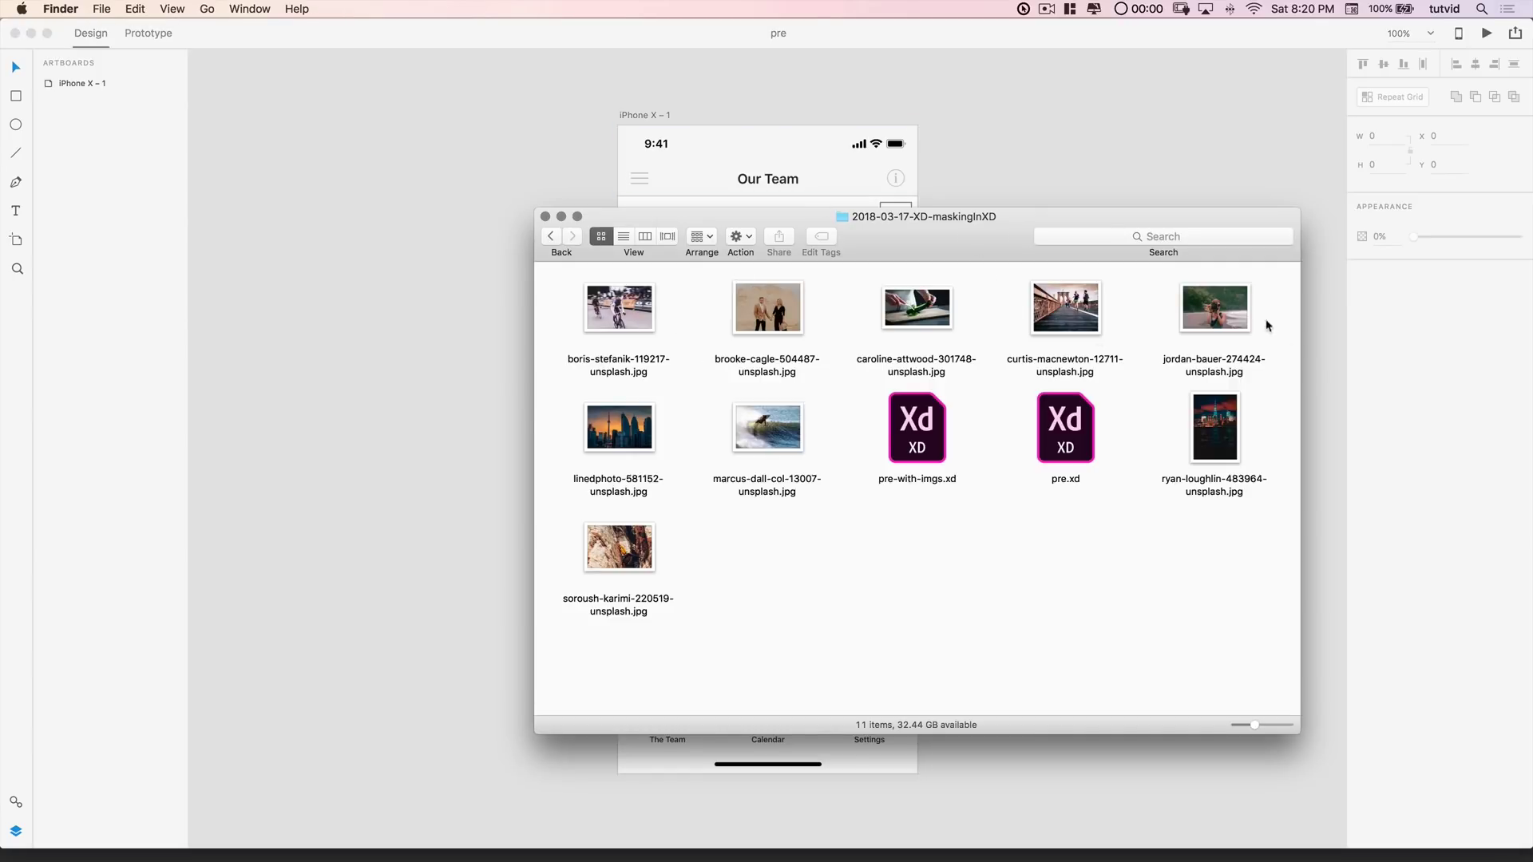
Step: Preview the brooke-cagle couple photo, then fit the Finder folder beside the artboard at three columns
{"action": "left_click", "coordinate": [785, 312]}
{"action": "key", "text": "space"}
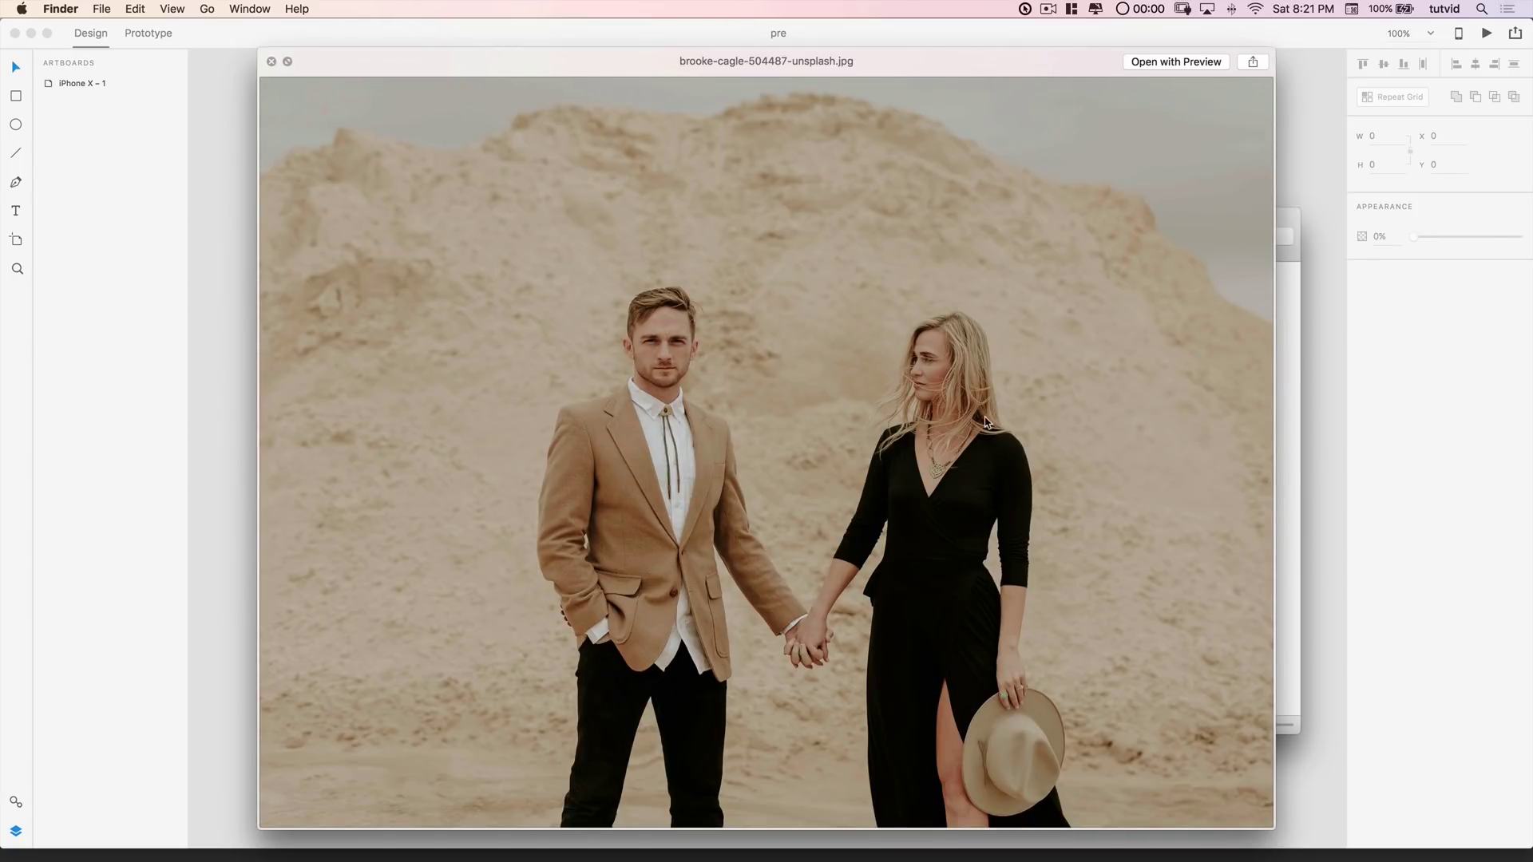
{"action": "key", "text": "space"}
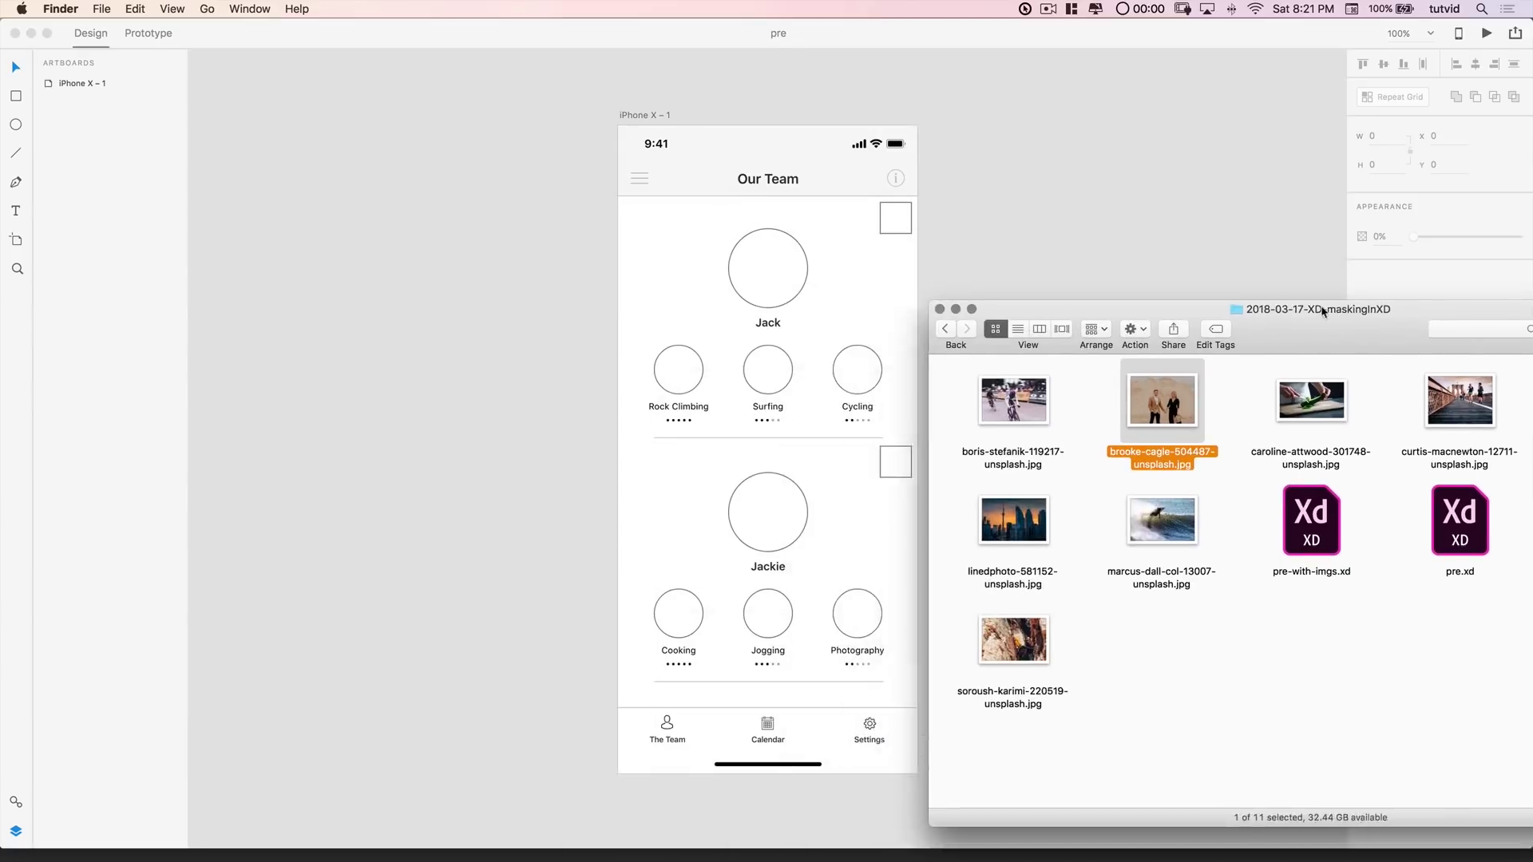
{"action": "left_click_drag", "start_coordinate": [943, 236], "coordinate": [987, 168]}
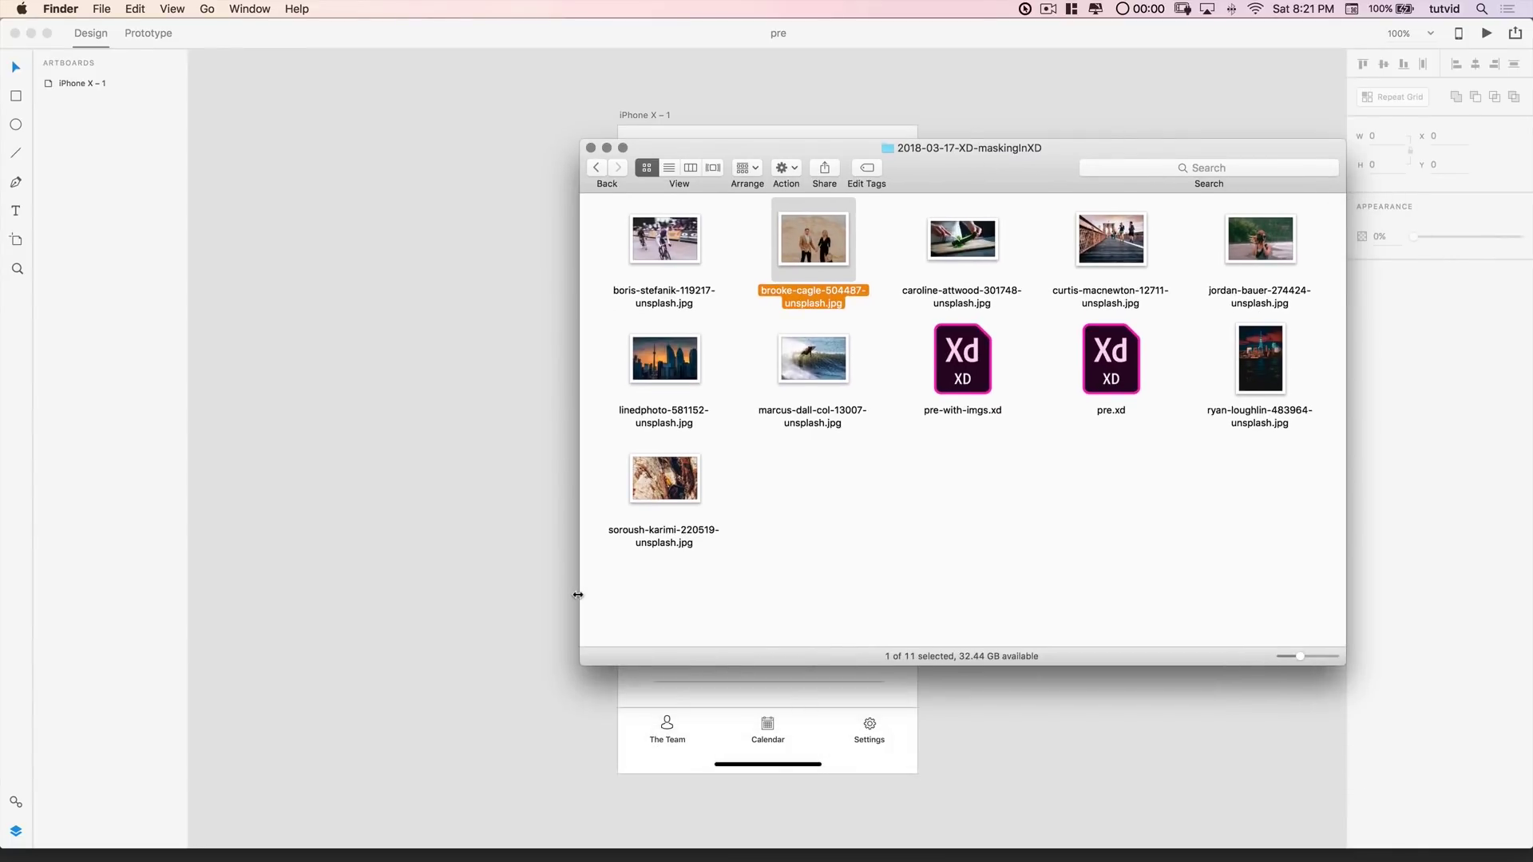
{"action": "left_click_drag", "start_coordinate": [577, 594], "coordinate": [836, 594]}
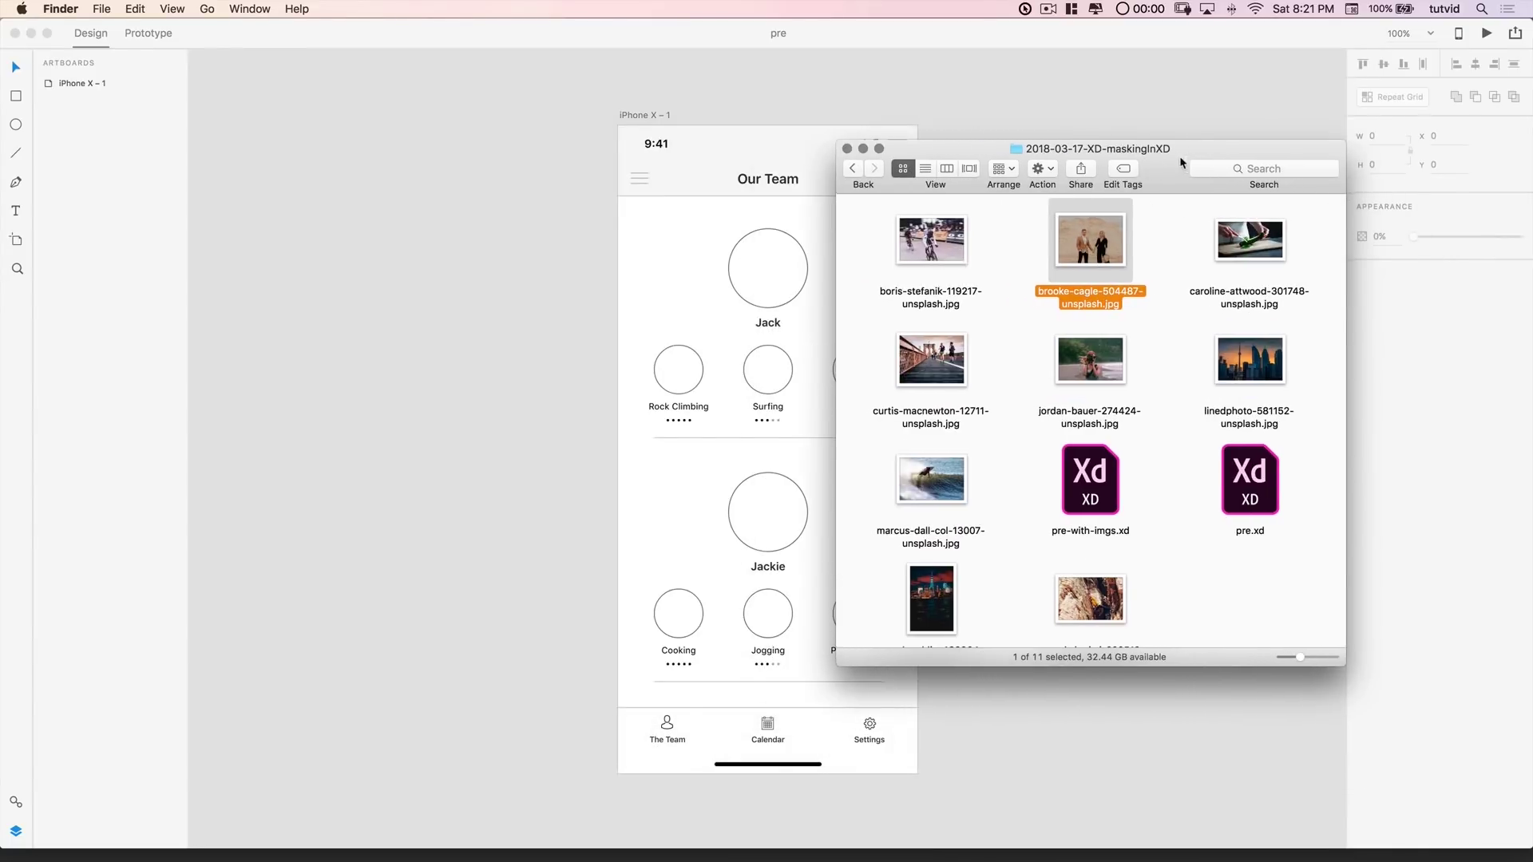
{"action": "left_click", "coordinate": [637, 288]}
{"action": "left_click", "coordinate": [686, 362]}
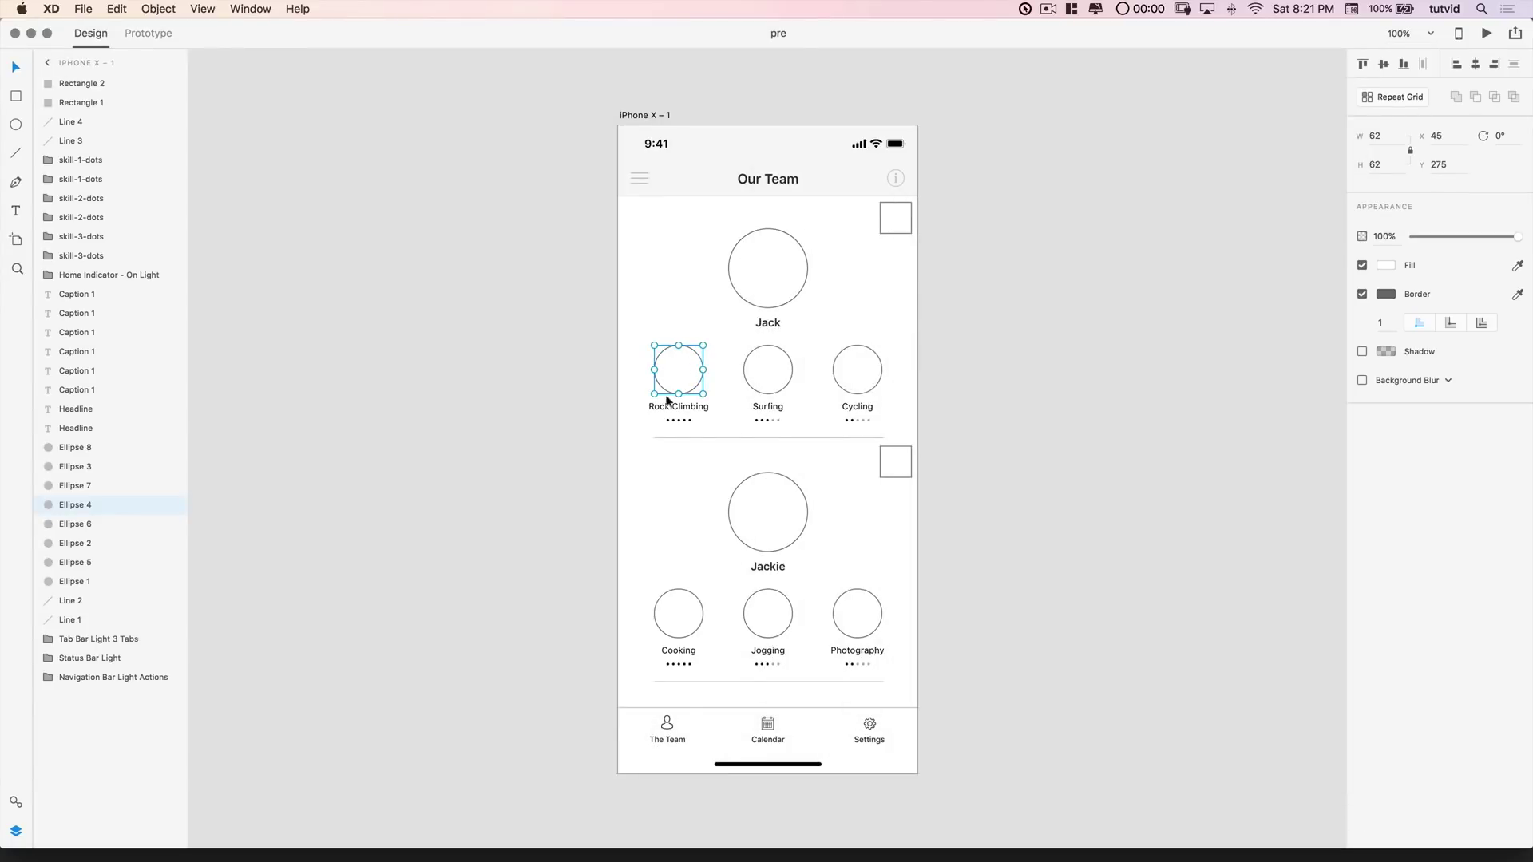
{"action": "left_click", "coordinate": [767, 364]}
{"action": "left_click", "coordinate": [777, 266]}
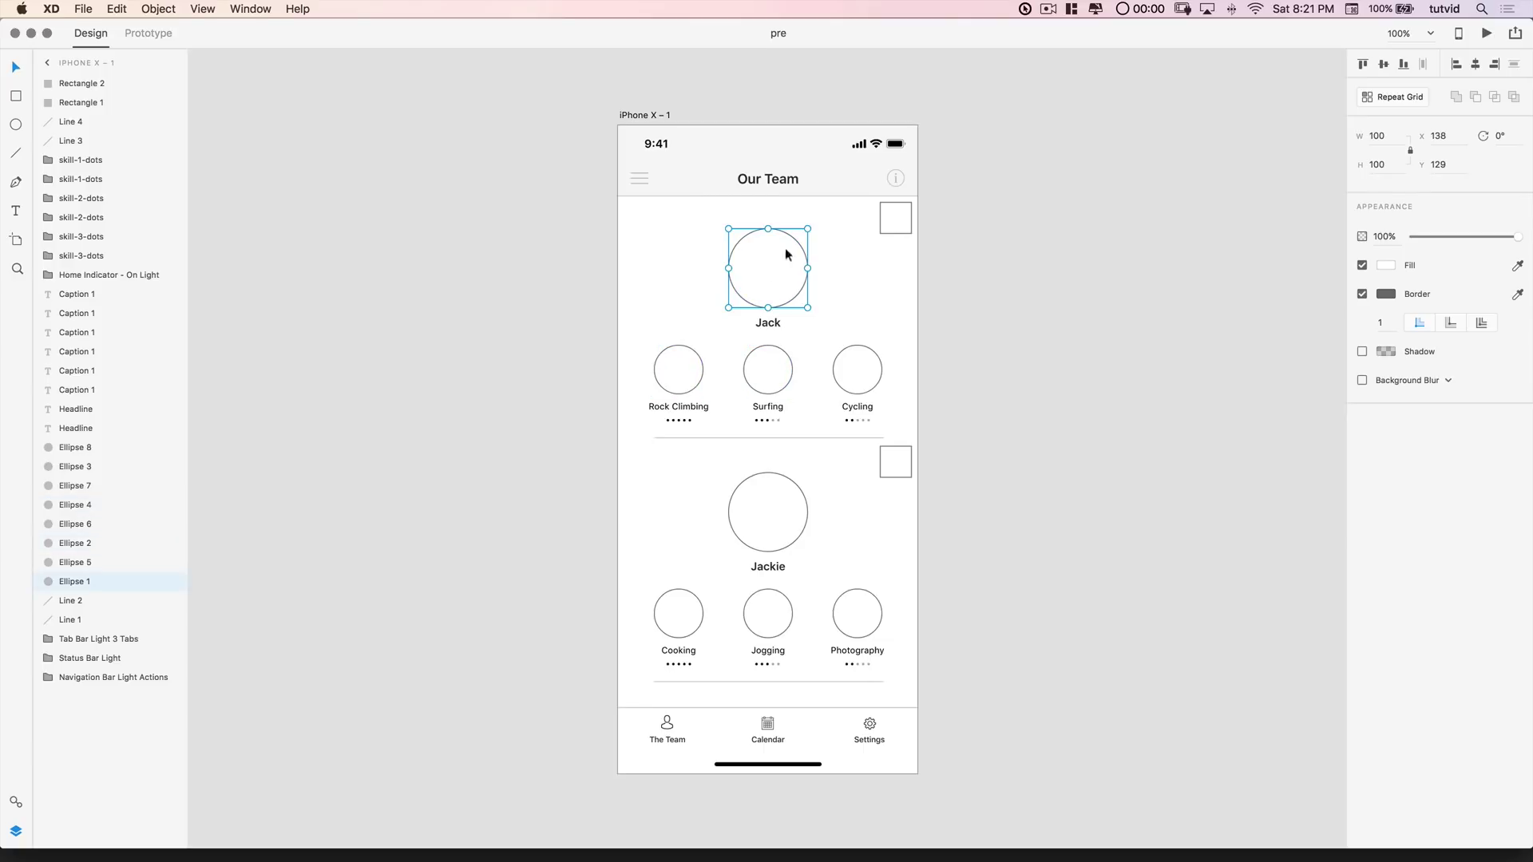
{"action": "left_click", "coordinate": [894, 216]}
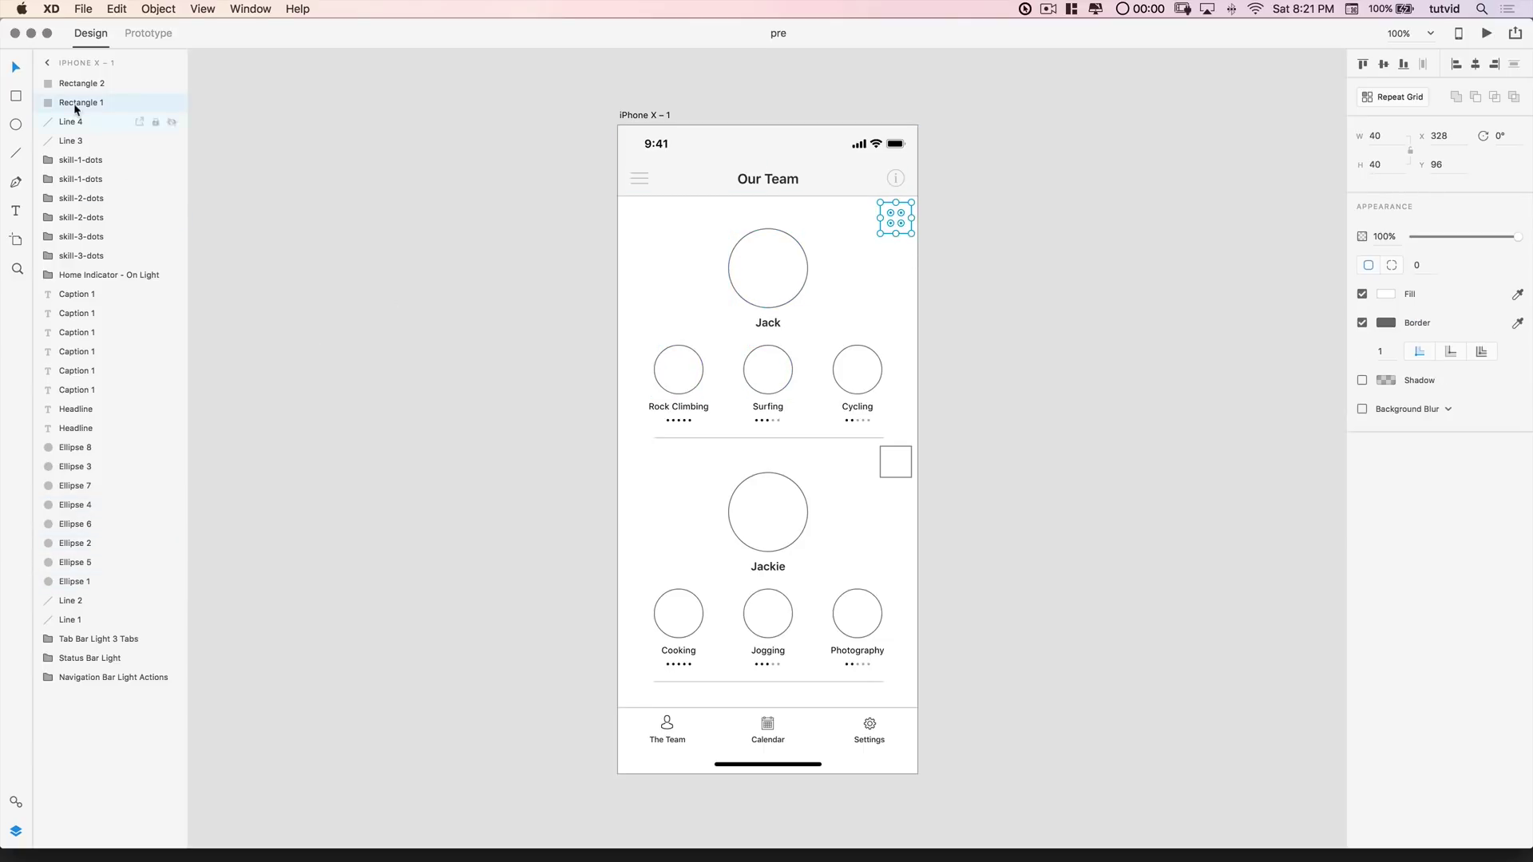
{"action": "left_click", "coordinate": [892, 460]}
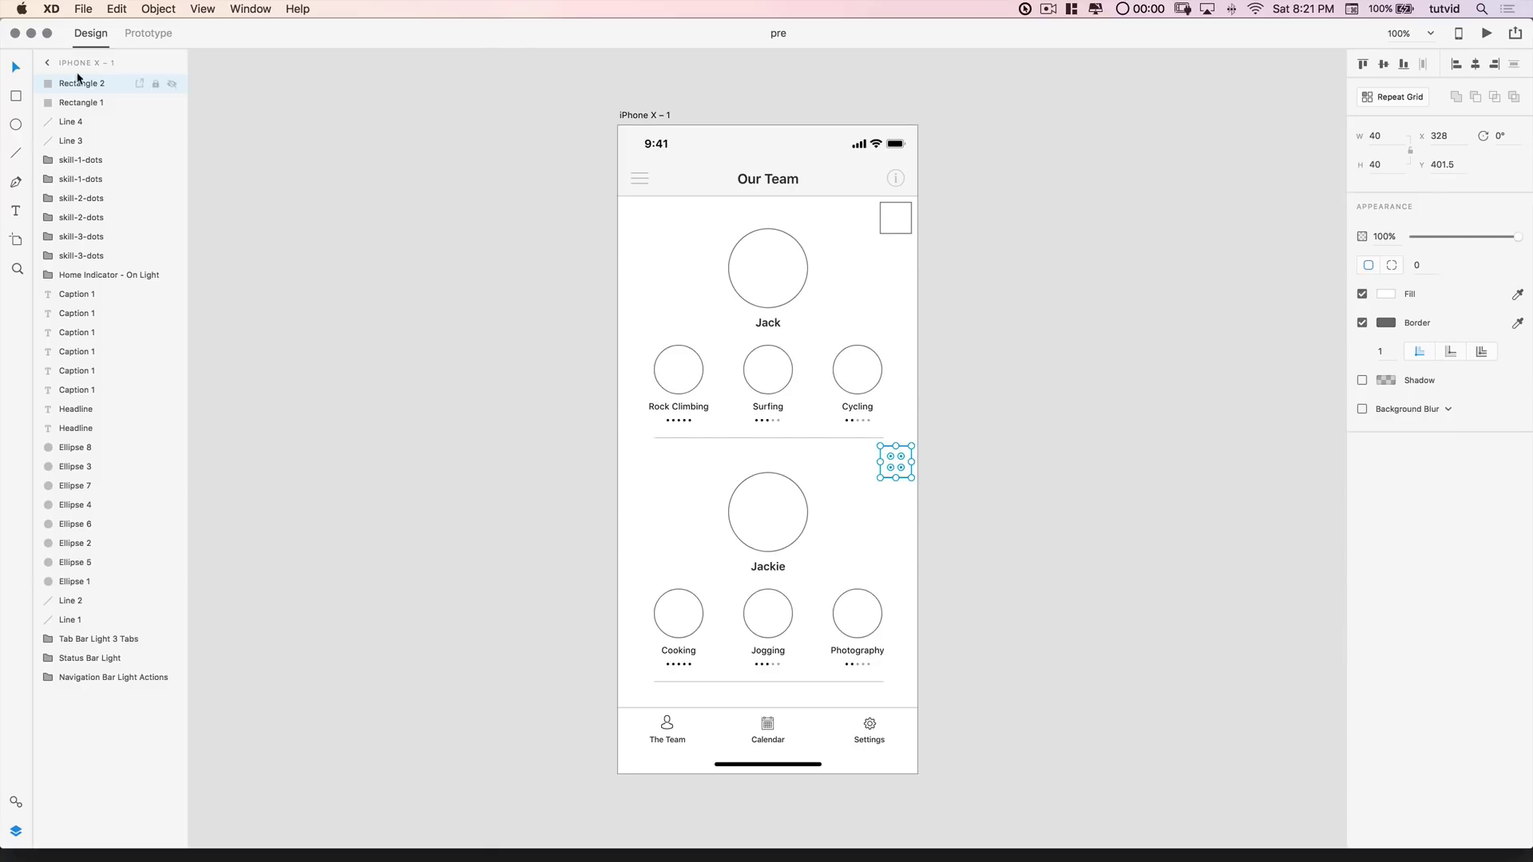
{"action": "left_click", "coordinate": [1050, 389]}
{"action": "key", "text": "super+Tab"}
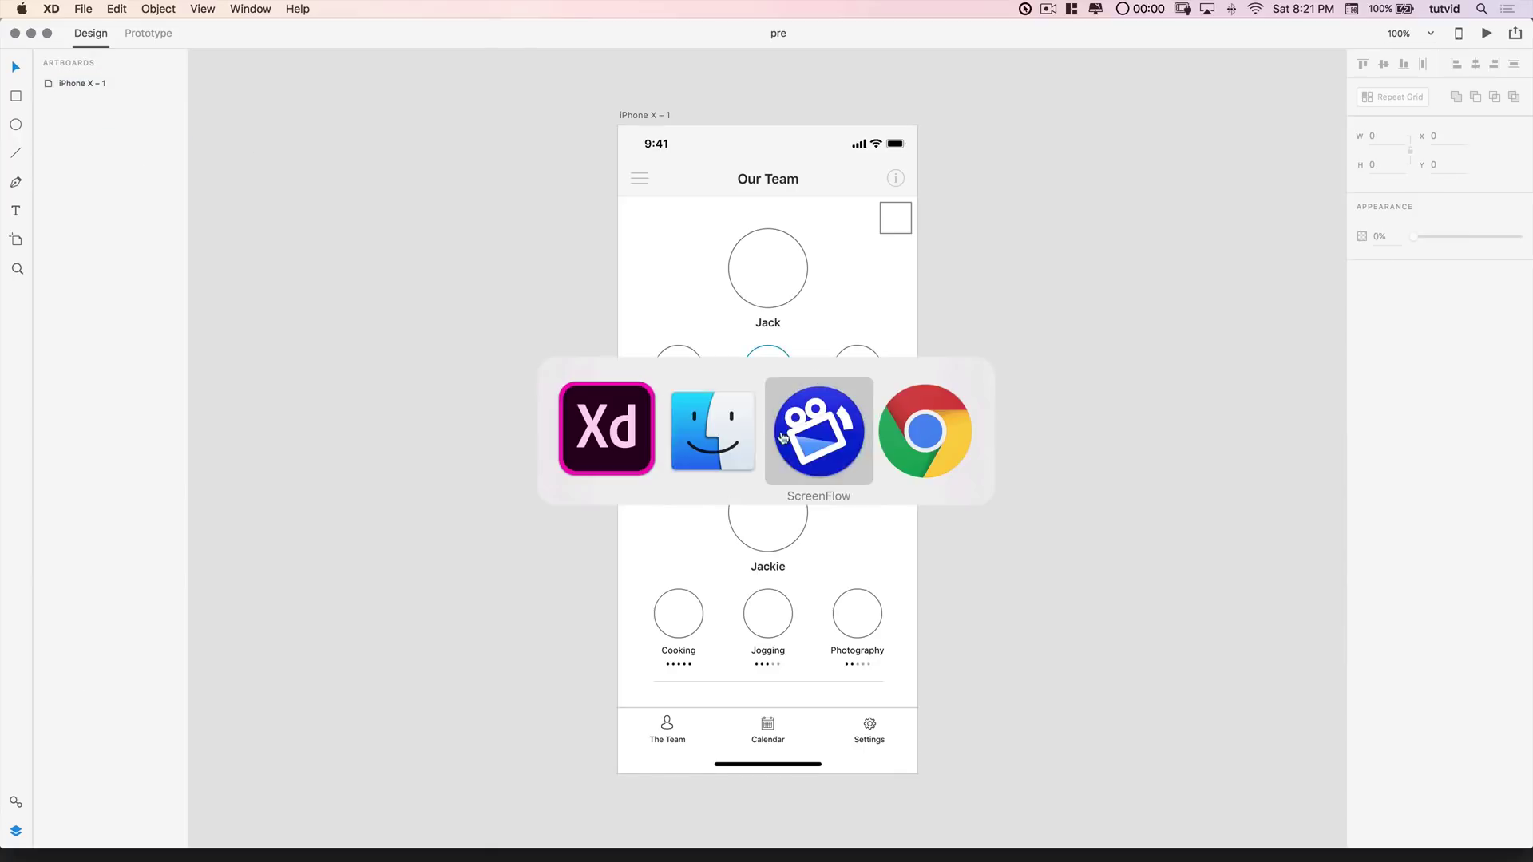
{"action": "key", "text": "super+shift+Tab"}
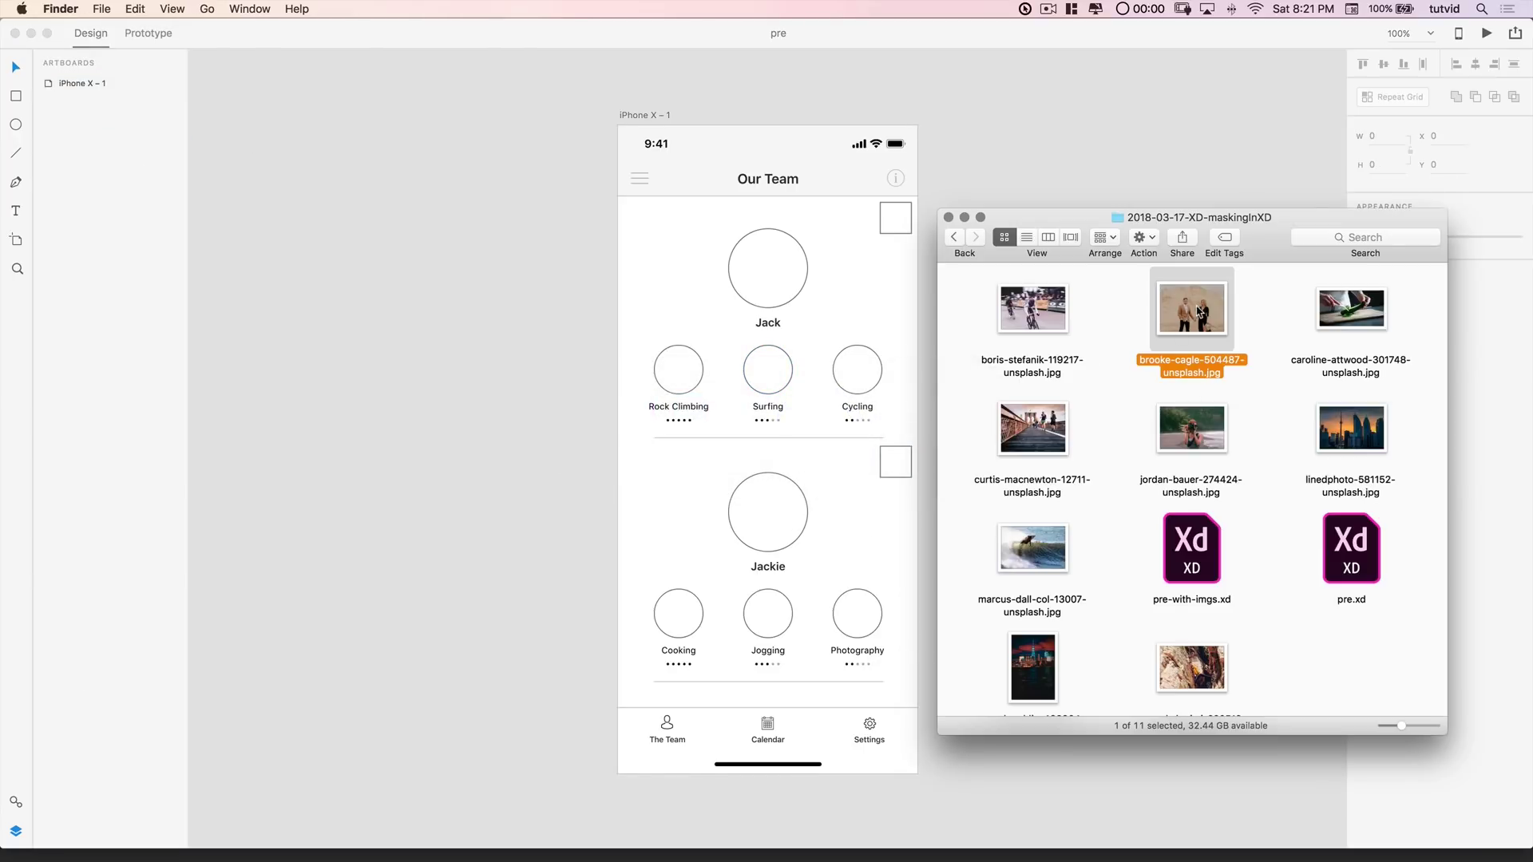
{"action": "left_click_drag", "start_coordinate": [1202, 313], "coordinate": [768, 269]}
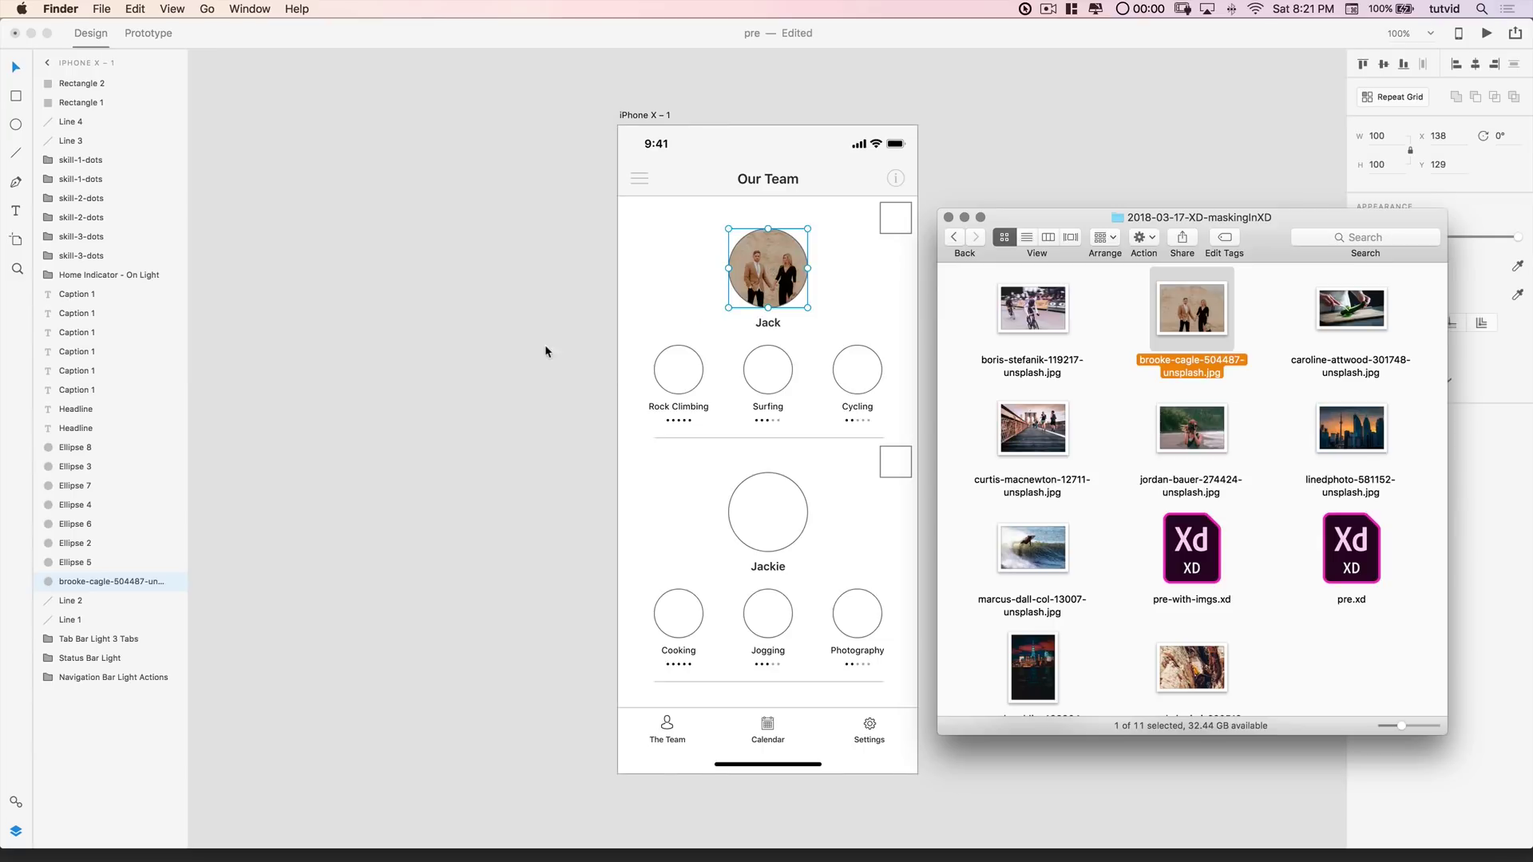
{"action": "key", "text": "super+Tab"}
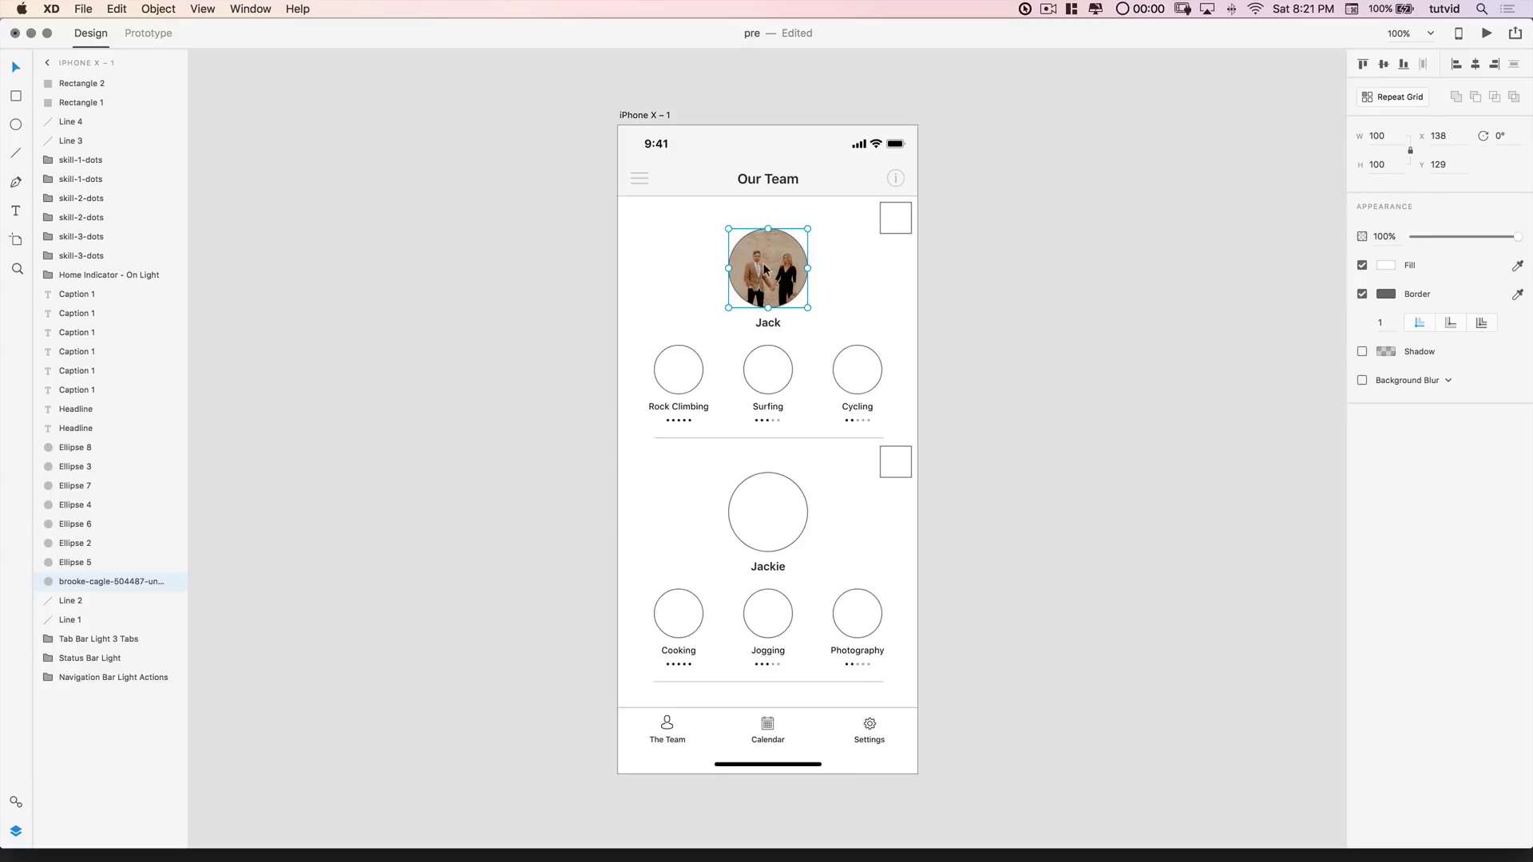
{"action": "double_click", "coordinate": [765, 271]}
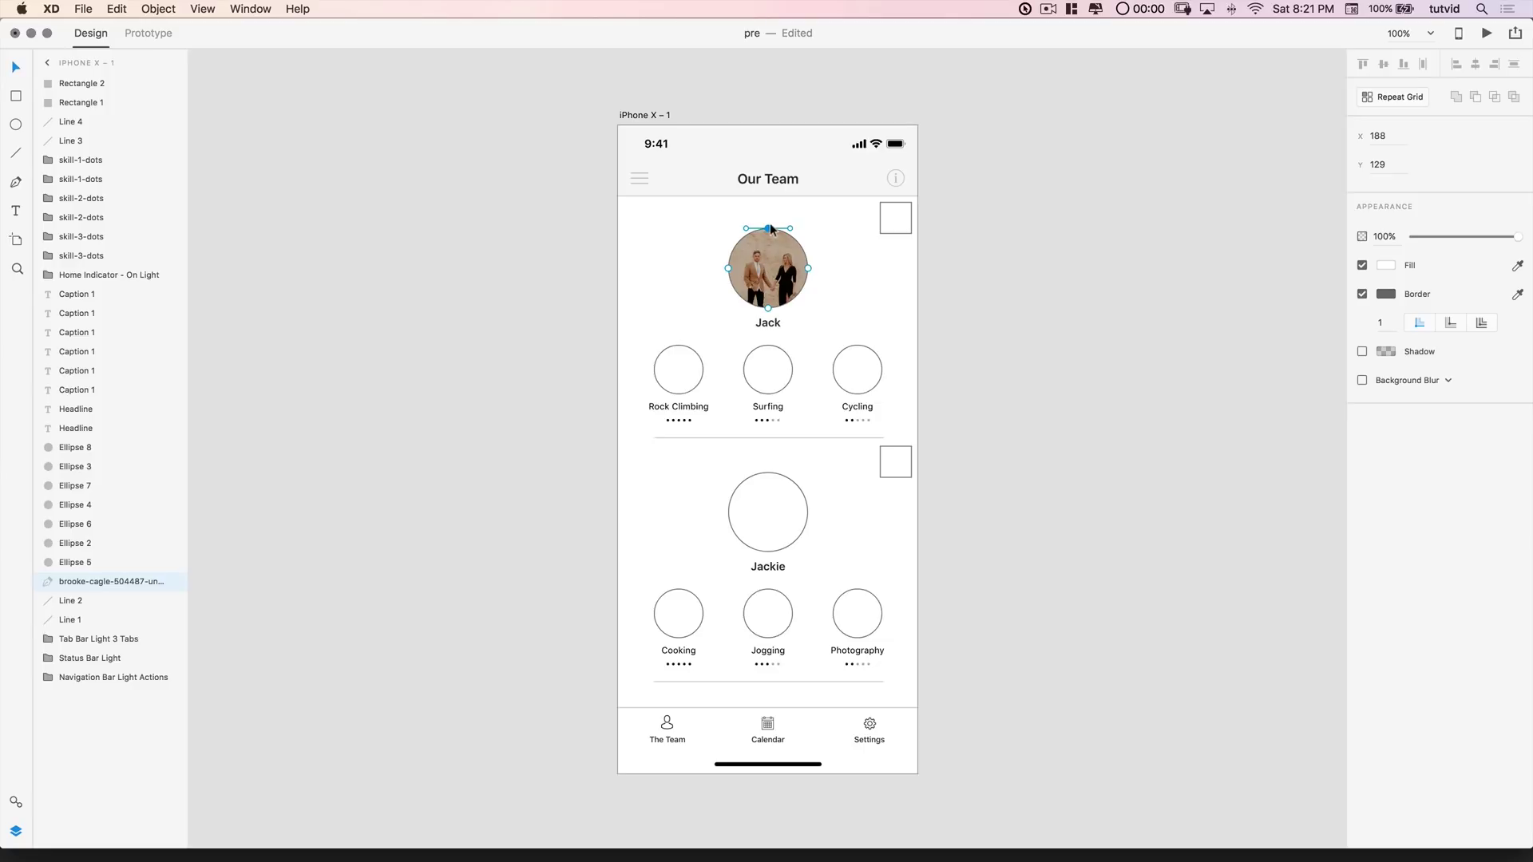
{"action": "left_click_drag", "start_coordinate": [771, 229], "coordinate": [769, 194]}
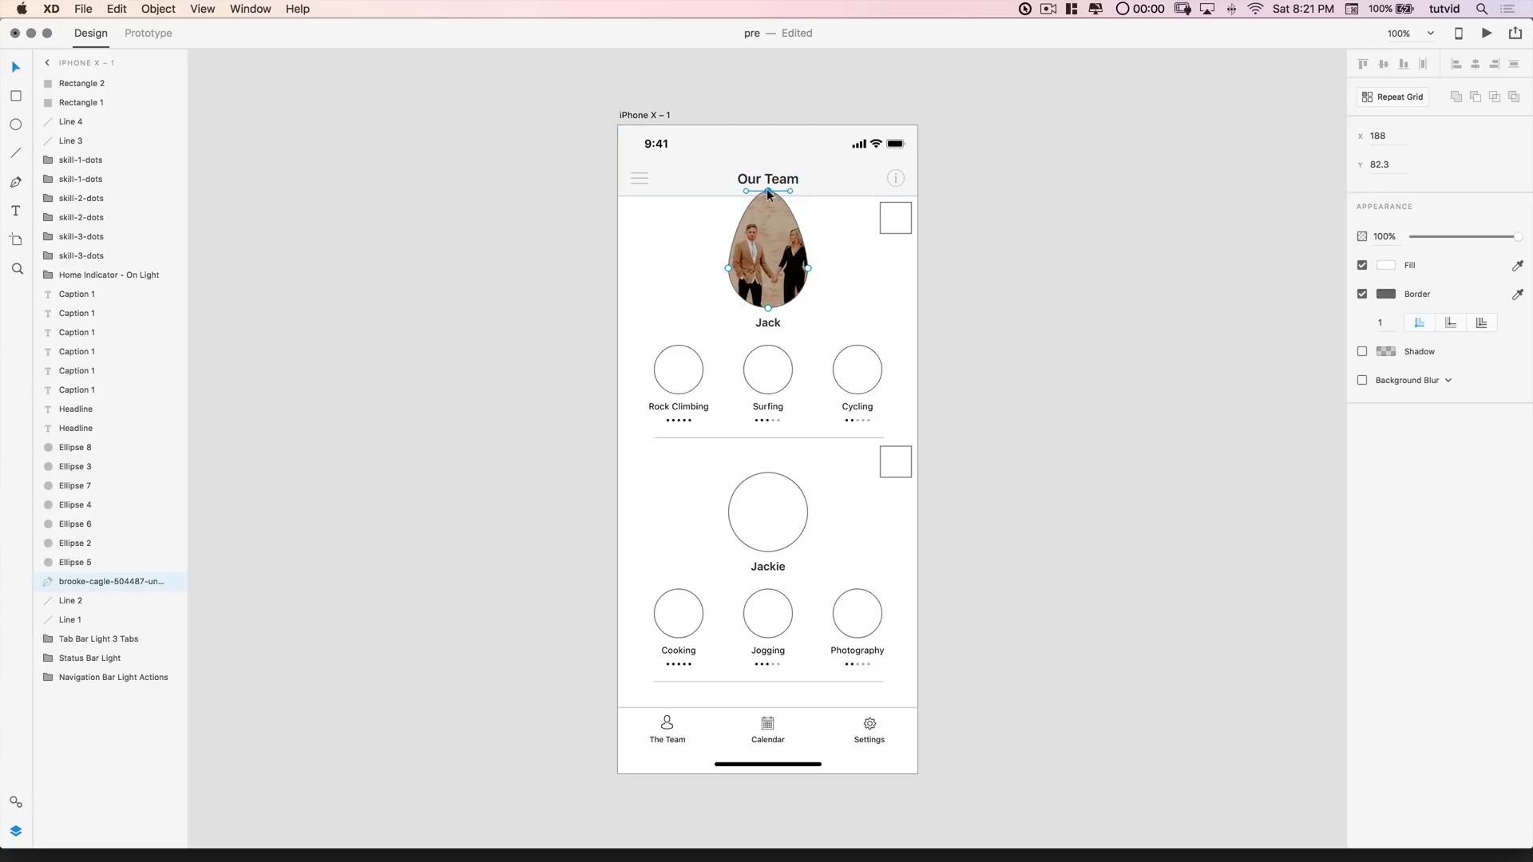
{"action": "key", "text": "super+z"}
{"action": "key", "text": "super+z"}
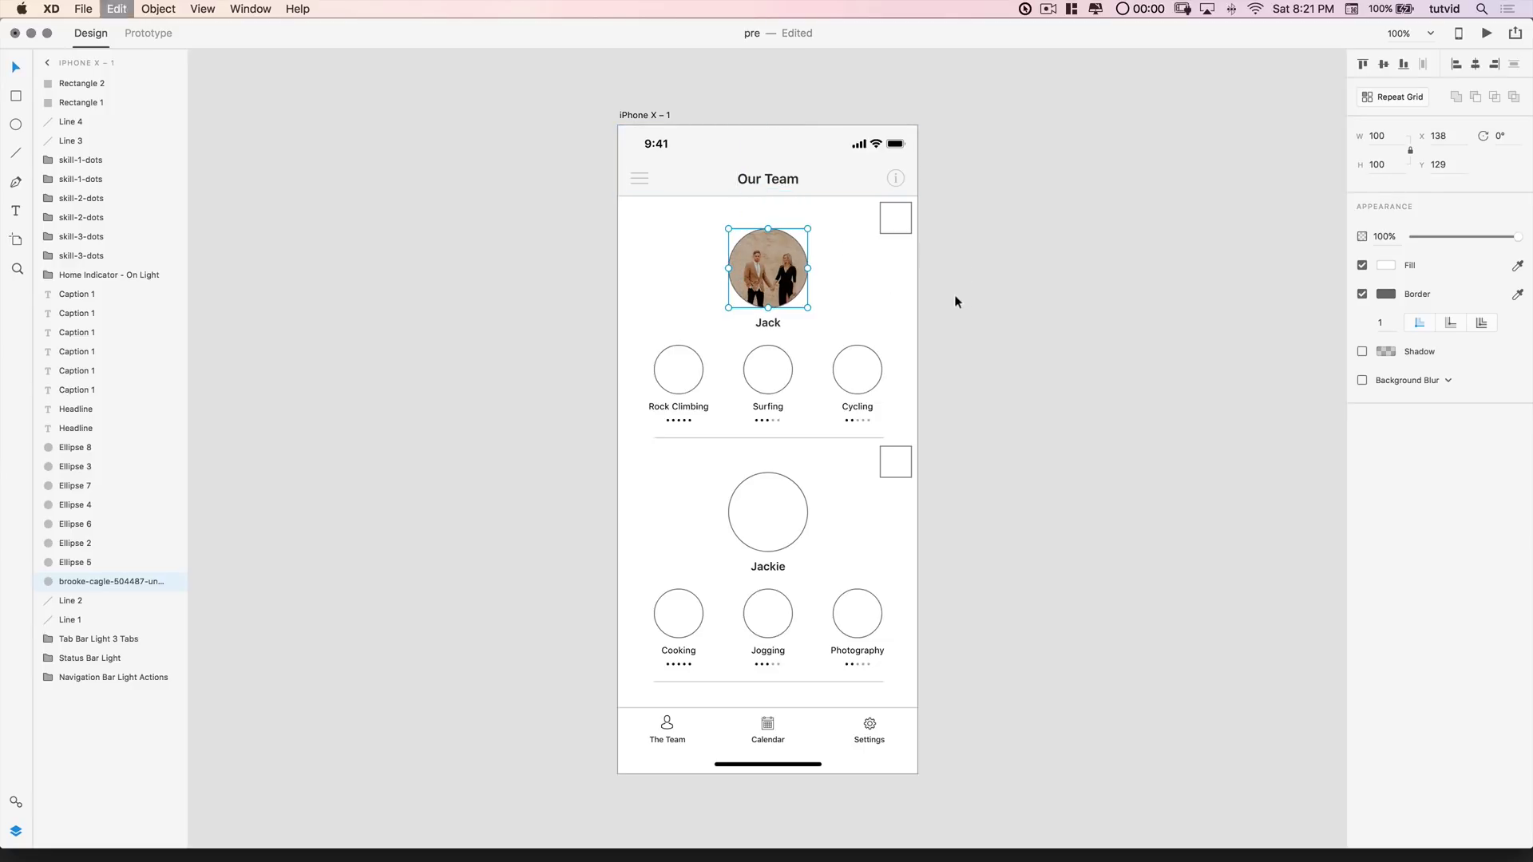
{"action": "key", "text": "super+z"}
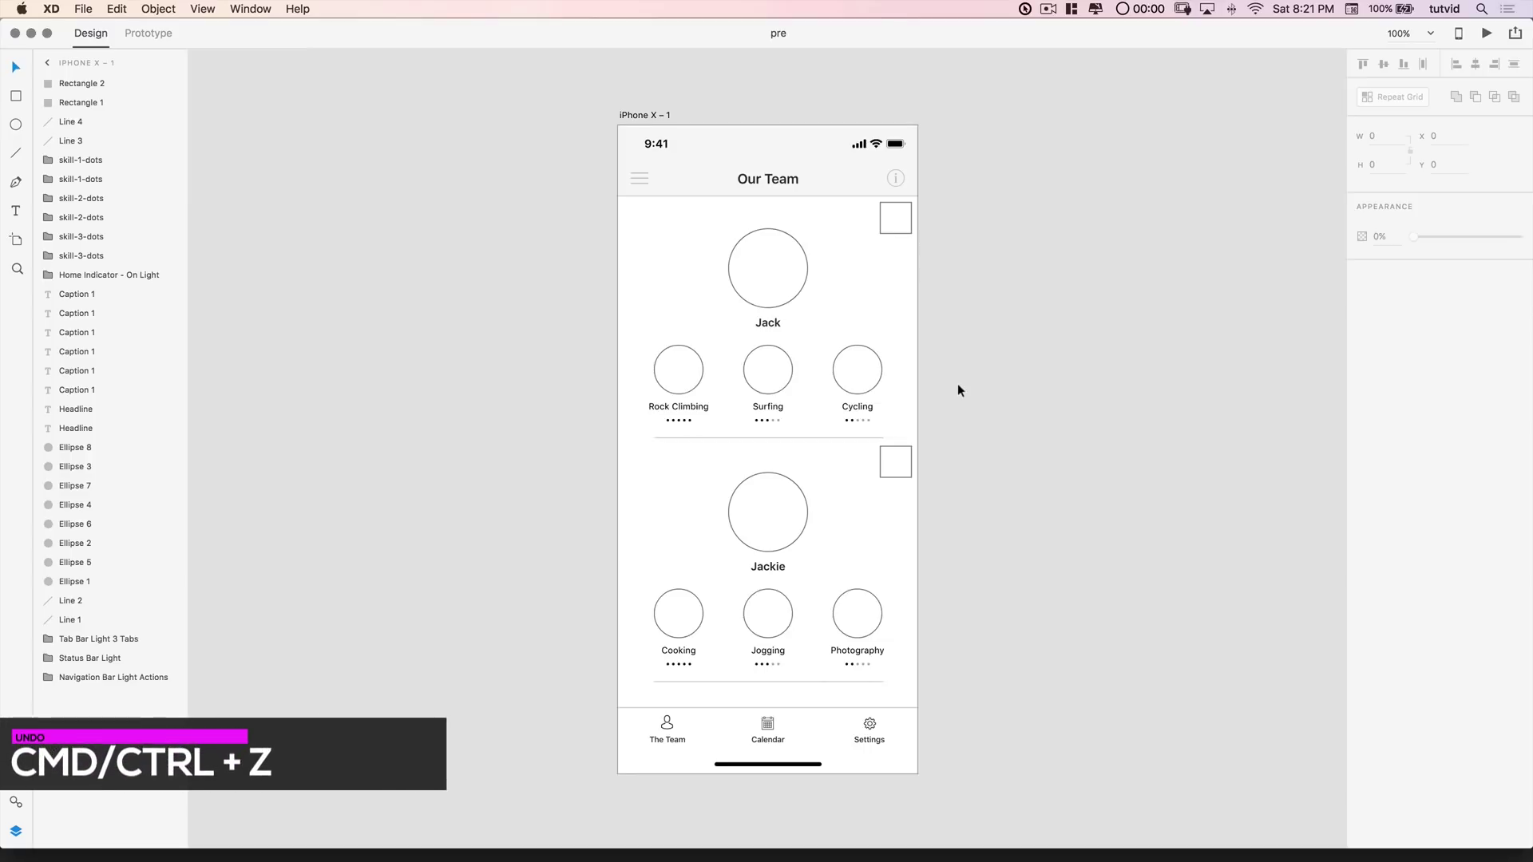
{"action": "key", "text": "super+Tab"}
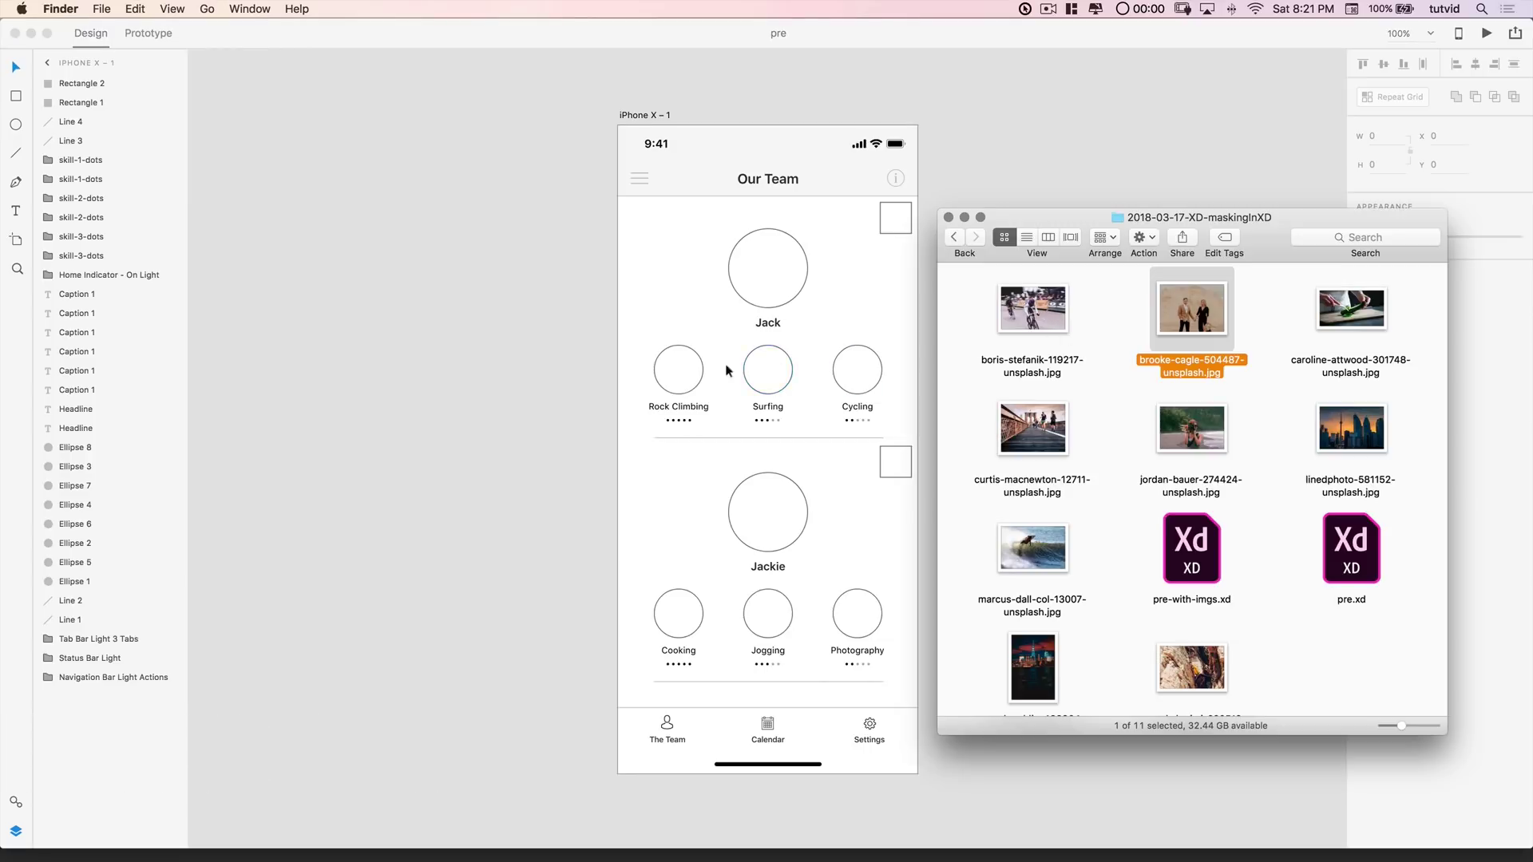
Step: Mask the boris-stefanik cyclist and marcus-dall-col surfer photos into the Cycling and Surfing circles
{"action": "left_click", "coordinate": [1045, 308]}
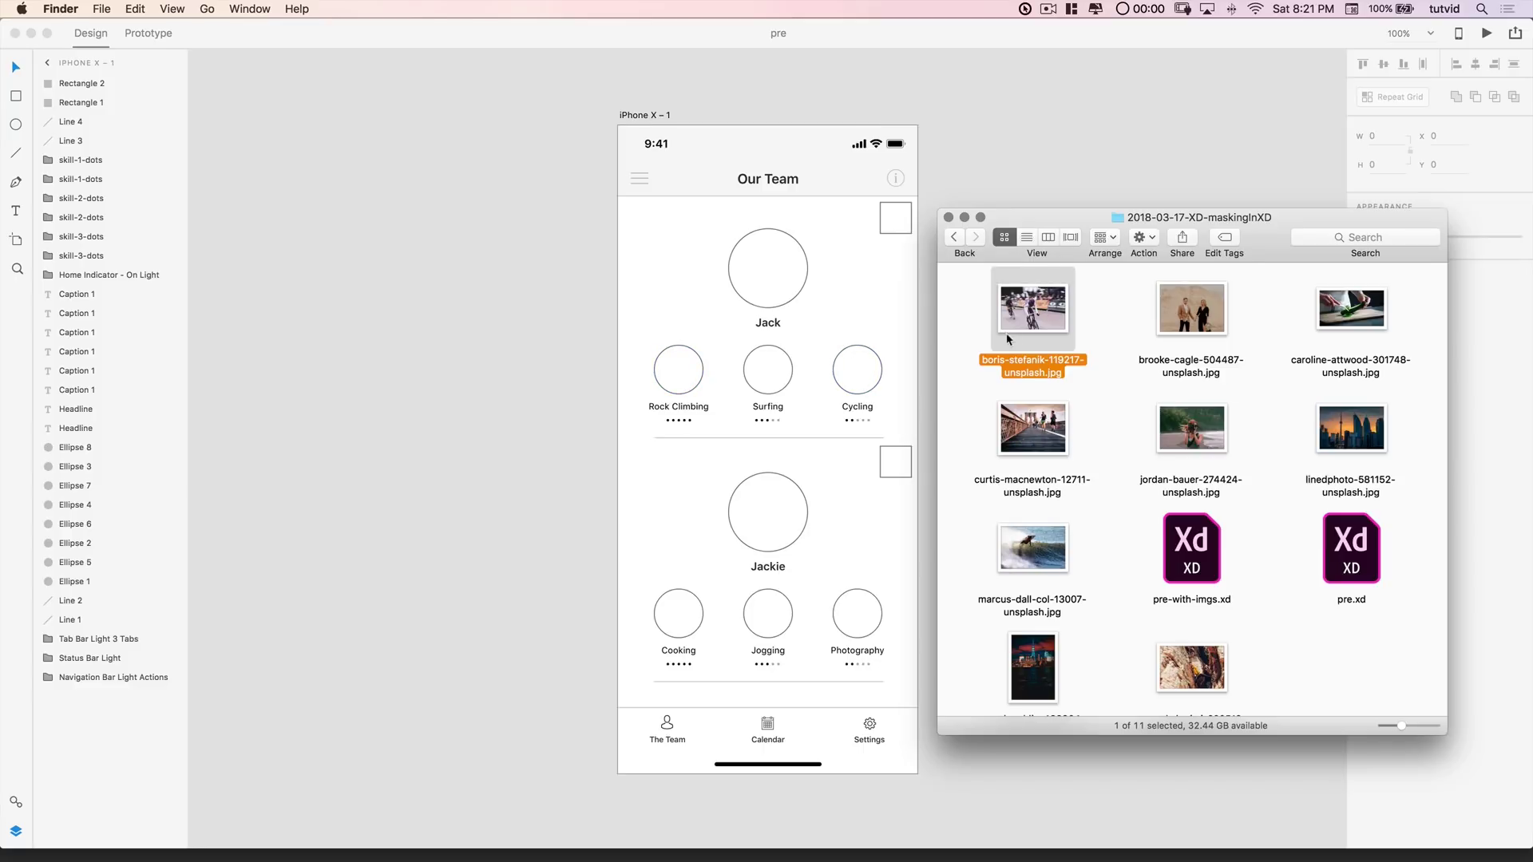
{"action": "key", "text": "space"}
{"action": "key", "text": "space"}
{"action": "mouse_move", "coordinate": [1025, 327]}
{"action": "left_mouse_down"}
{"action": "mouse_move", "coordinate": [910, 382]}
{"action": "mouse_move", "coordinate": [865, 374]}
{"action": "left_mouse_up"}
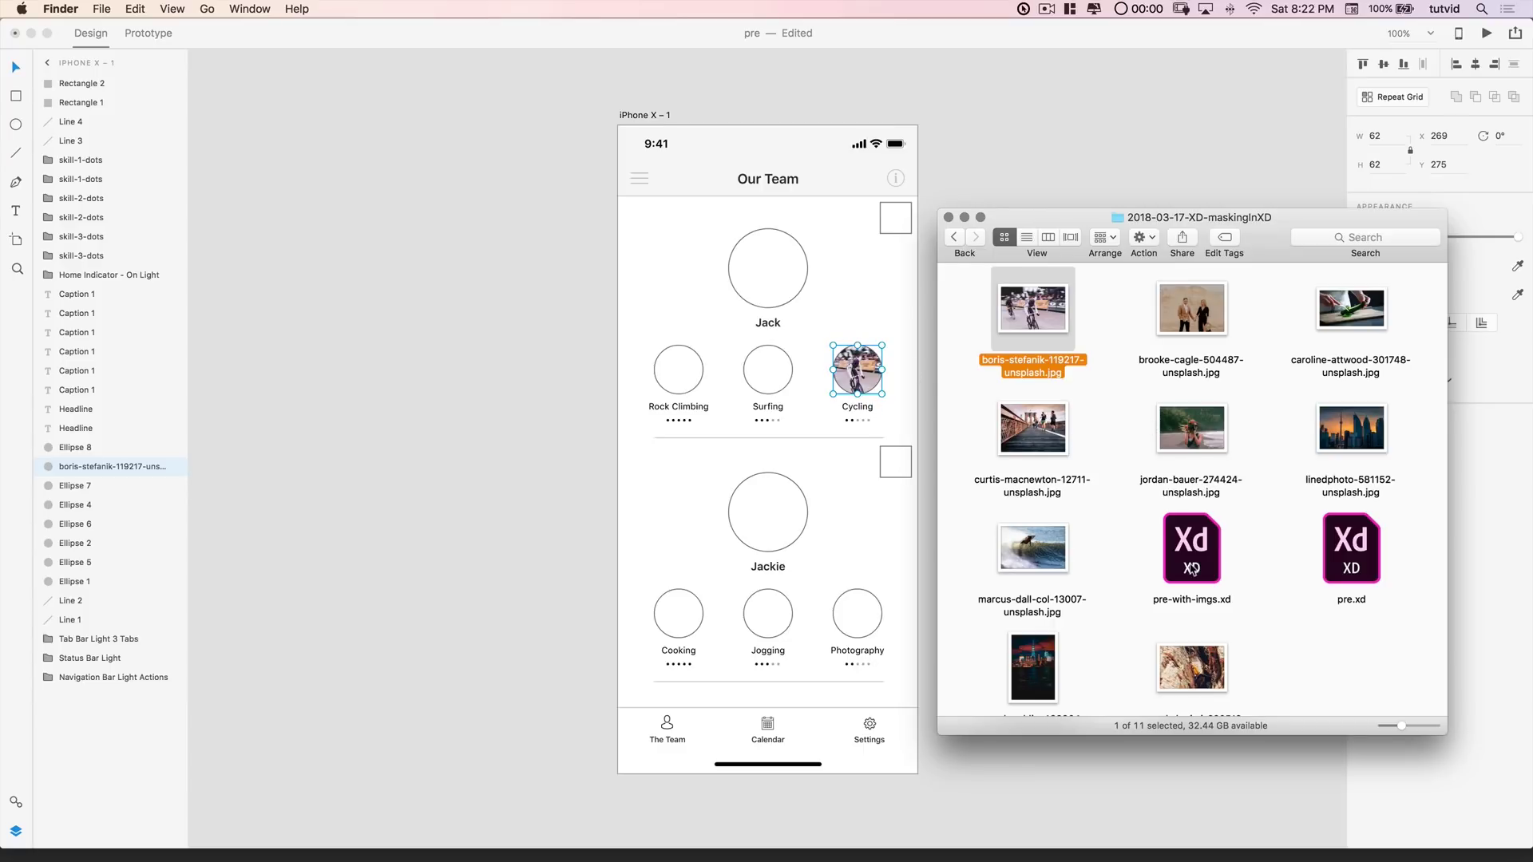
{"action": "left_click", "coordinate": [1055, 554]}
{"action": "left_click_drag", "start_coordinate": [1028, 545], "coordinate": [768, 369]}
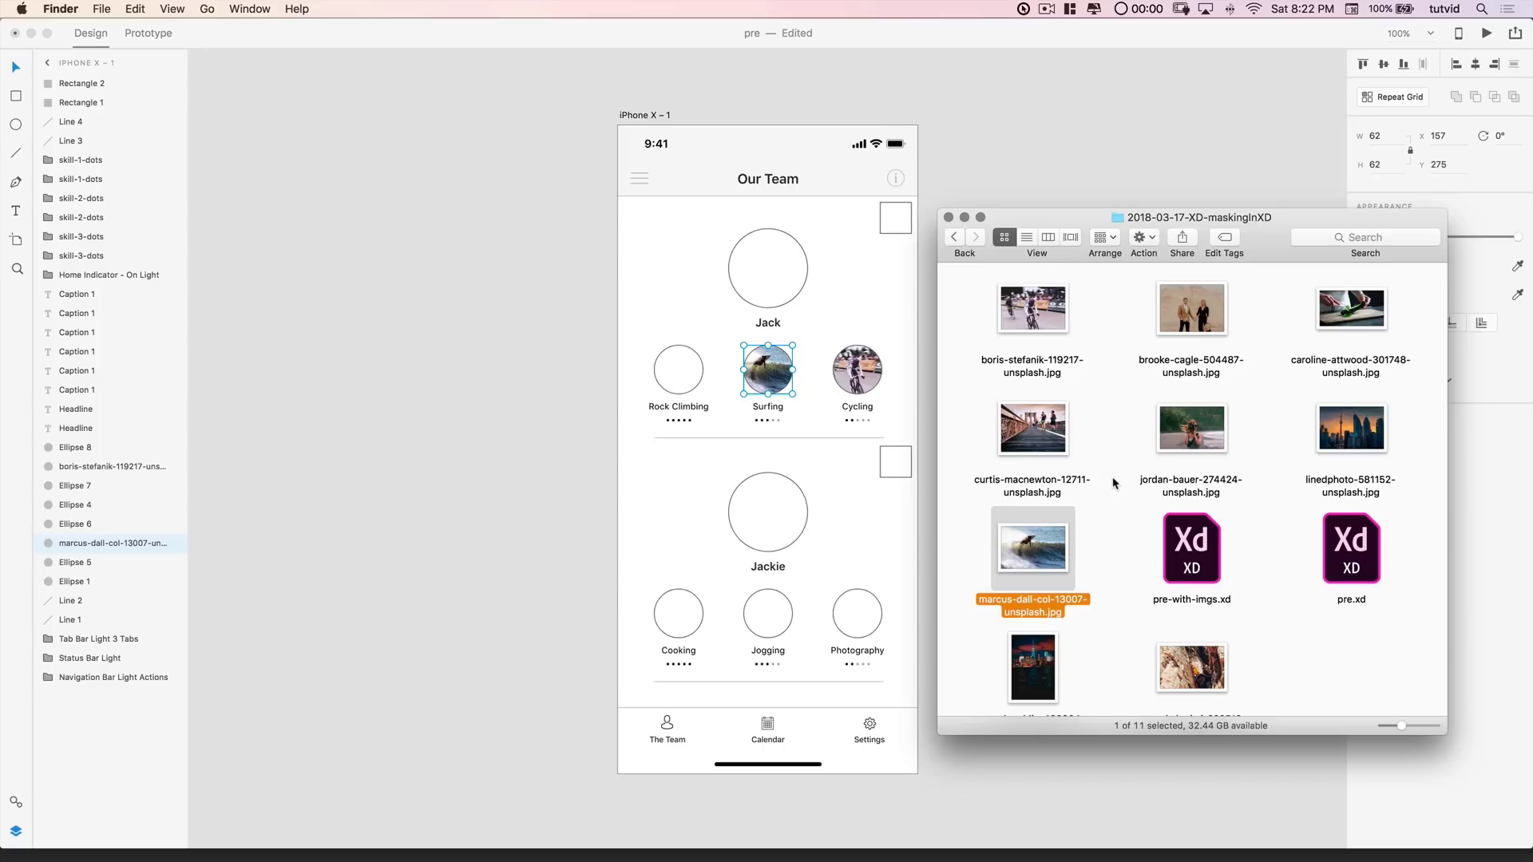
Step: Mask photos into the Rock Climbing, Cooking, Jogging and Photography circles
{"action": "left_click", "coordinate": [1202, 662]}
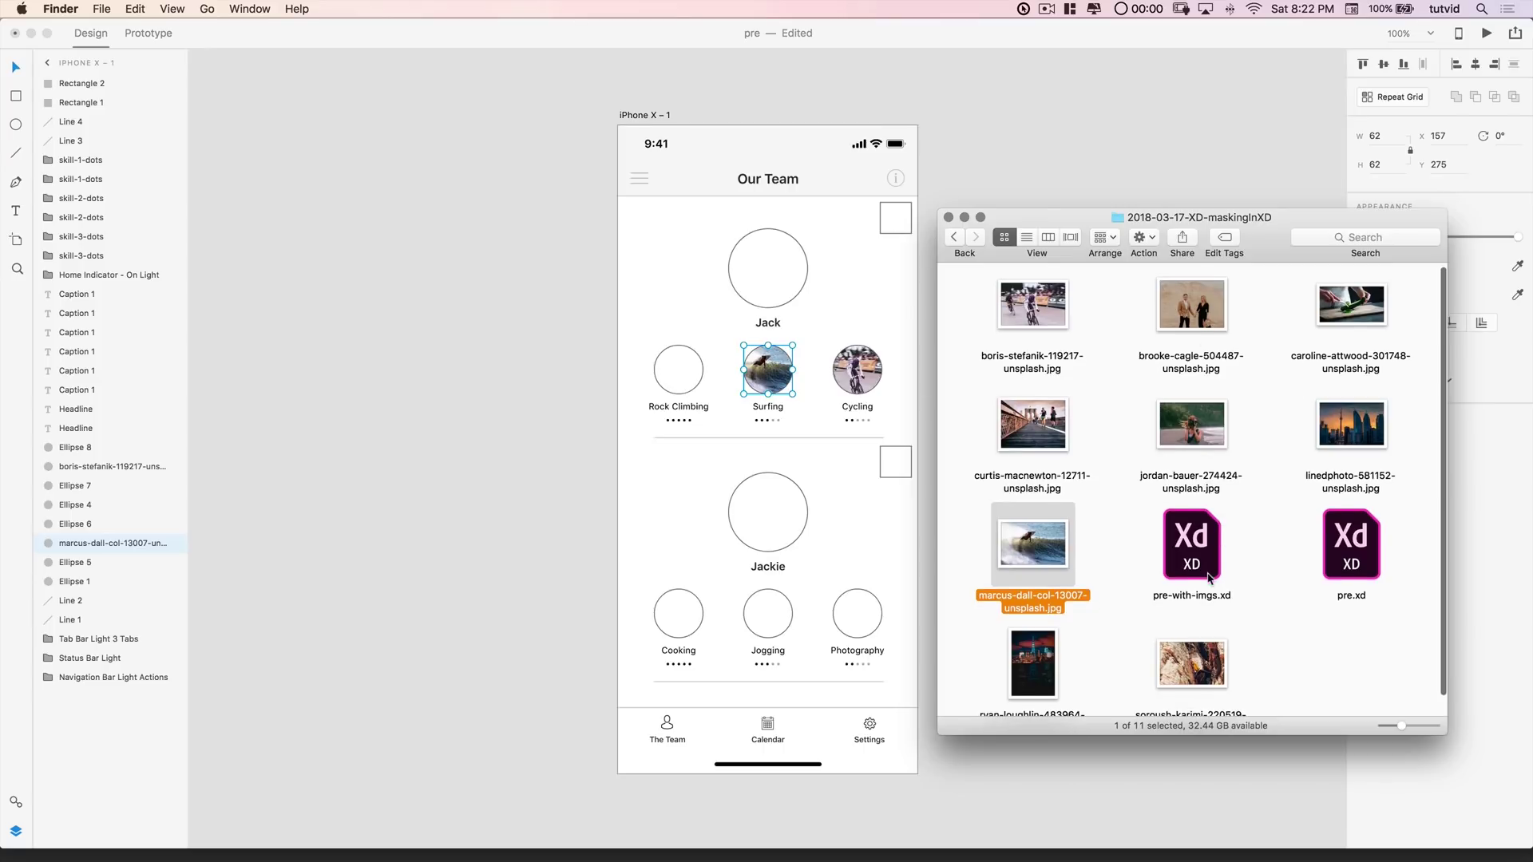
{"action": "left_click_drag", "start_coordinate": [1192, 662], "coordinate": [678, 368]}
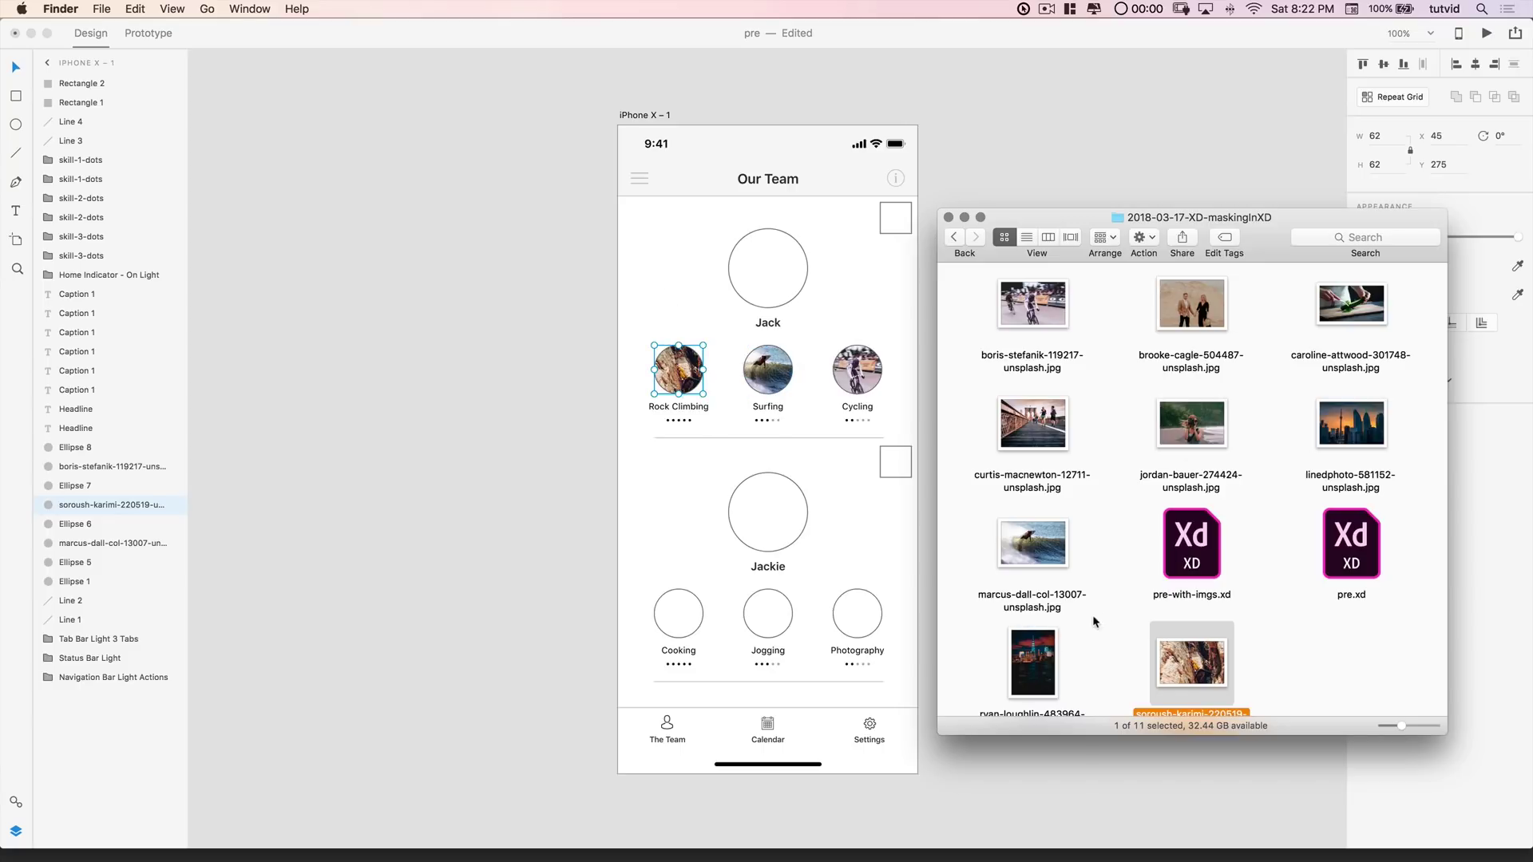
{"action": "left_click_drag", "start_coordinate": [1342, 372], "coordinate": [678, 614]}
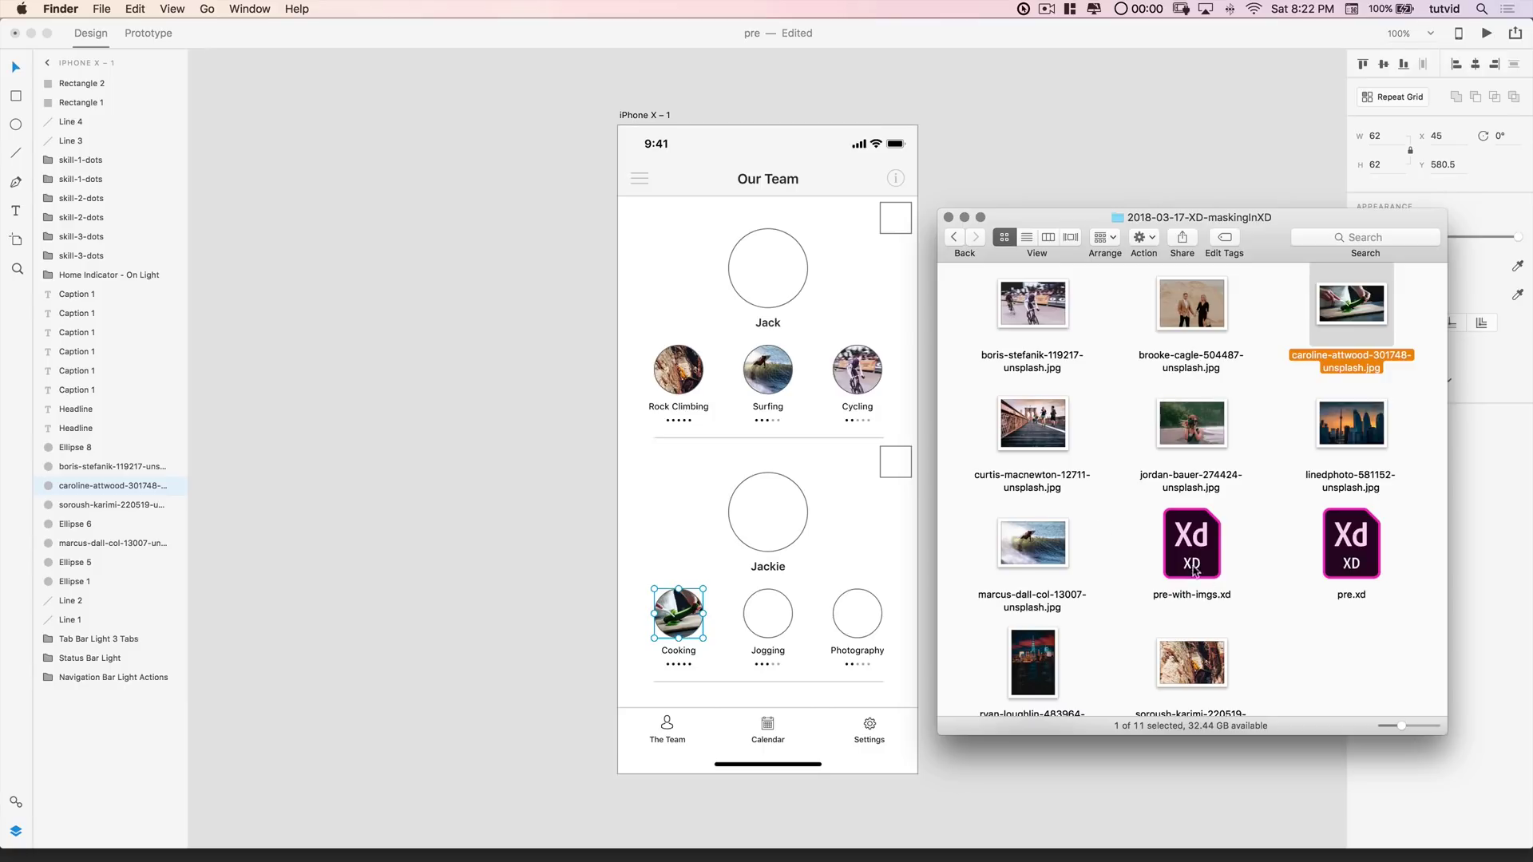
{"action": "left_click_drag", "start_coordinate": [1033, 422], "coordinate": [796, 618]}
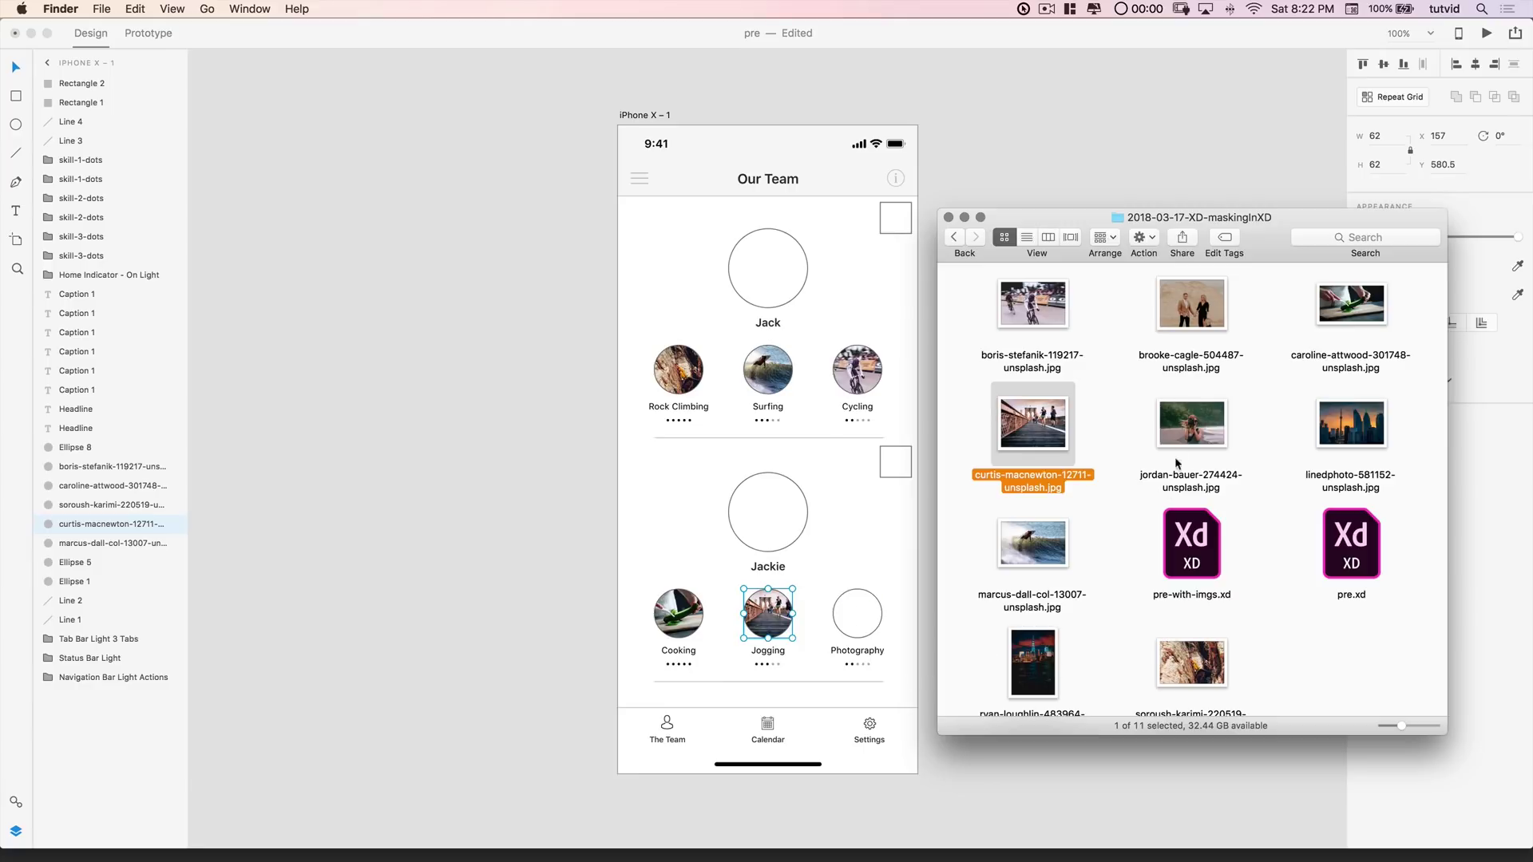
{"action": "left_click_drag", "start_coordinate": [1176, 464], "coordinate": [858, 614]}
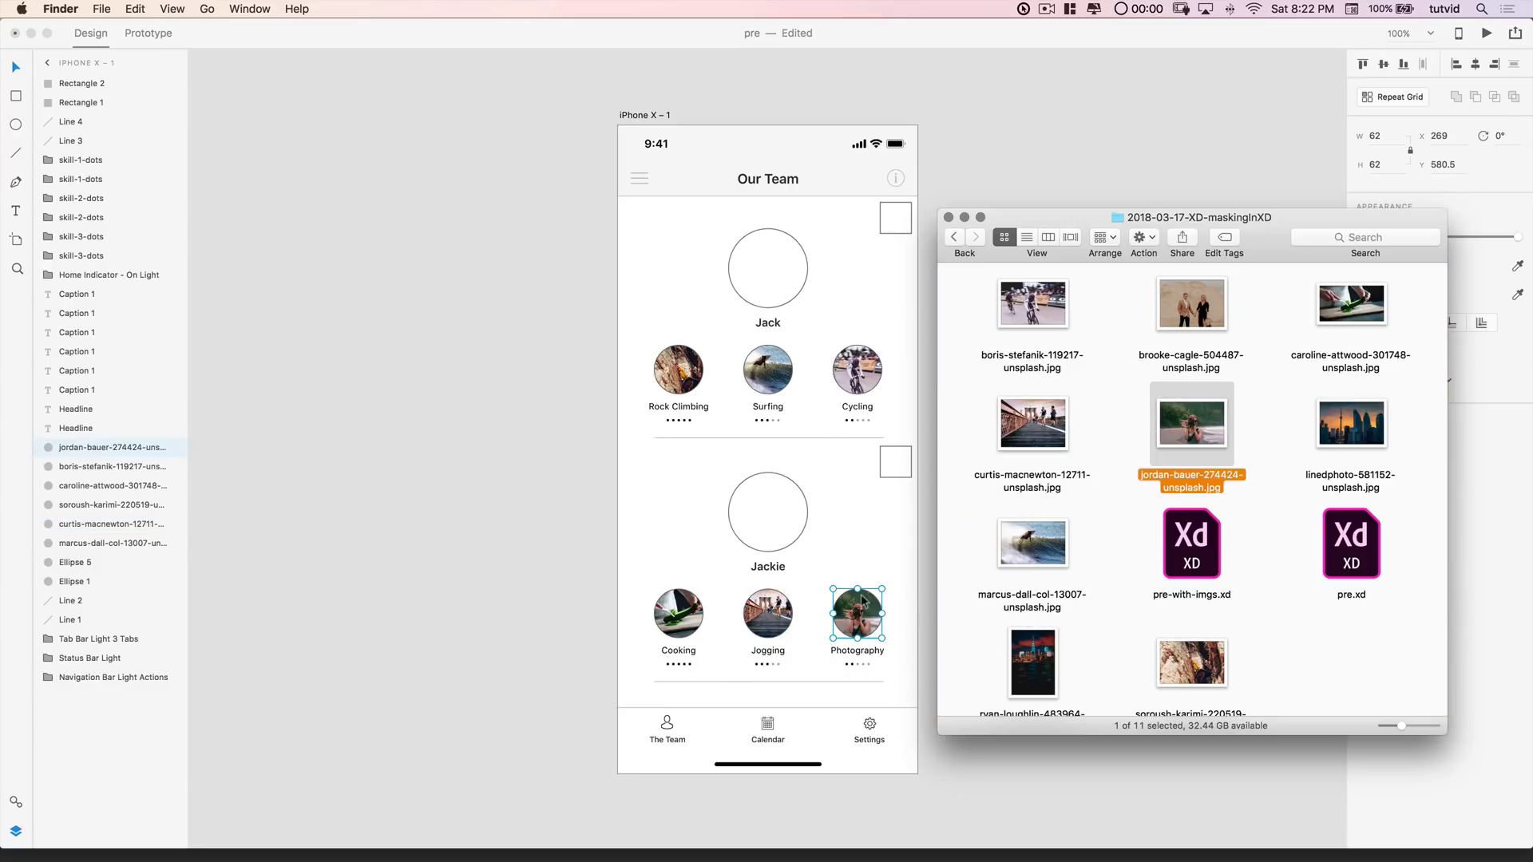
{"action": "left_click", "coordinate": [614, 588]}
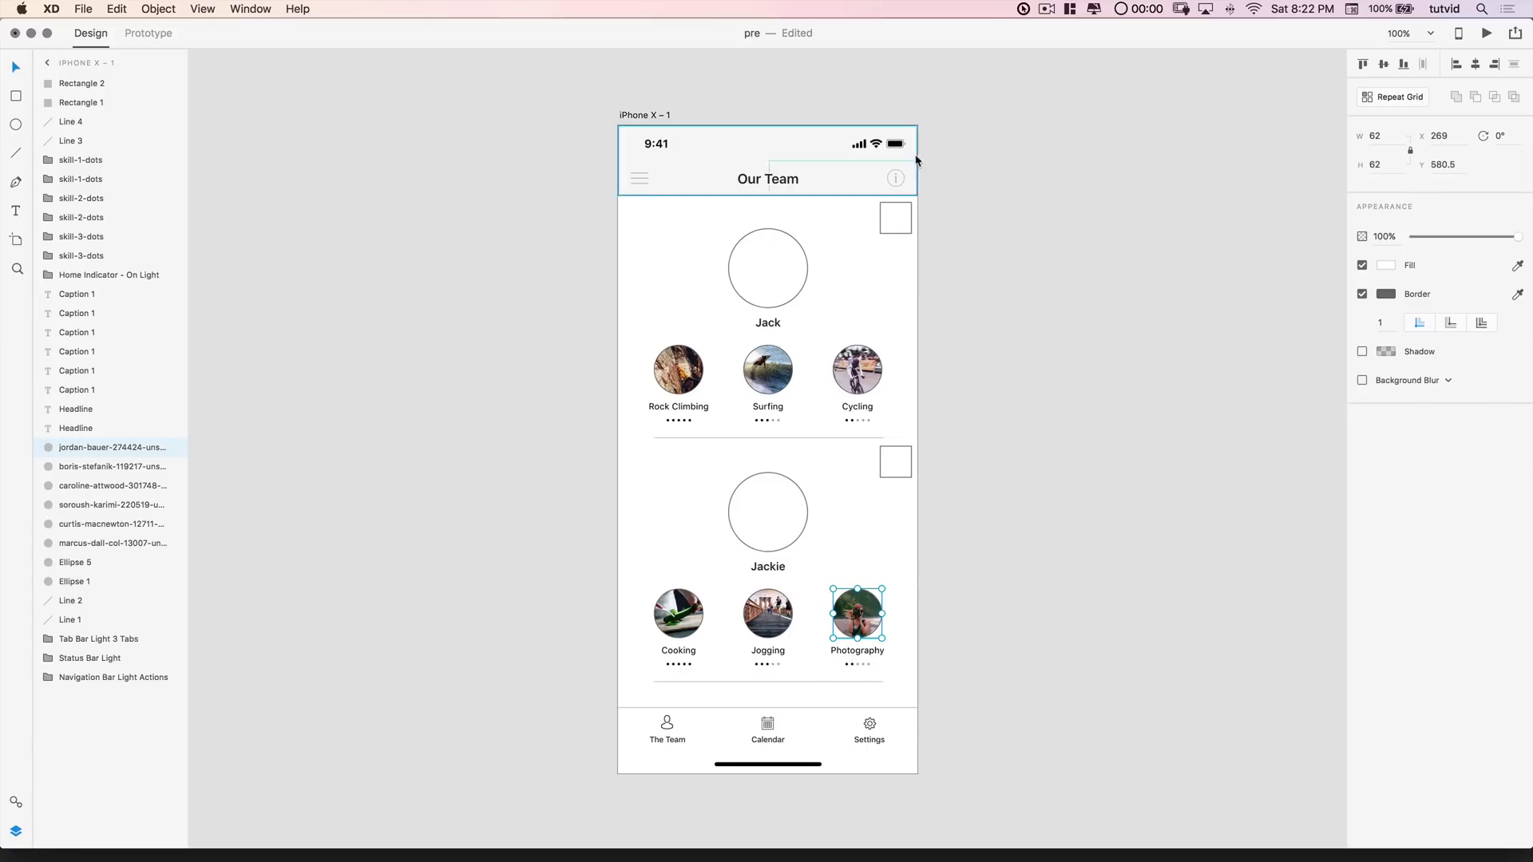
{"action": "key", "text": "super+Tab"}
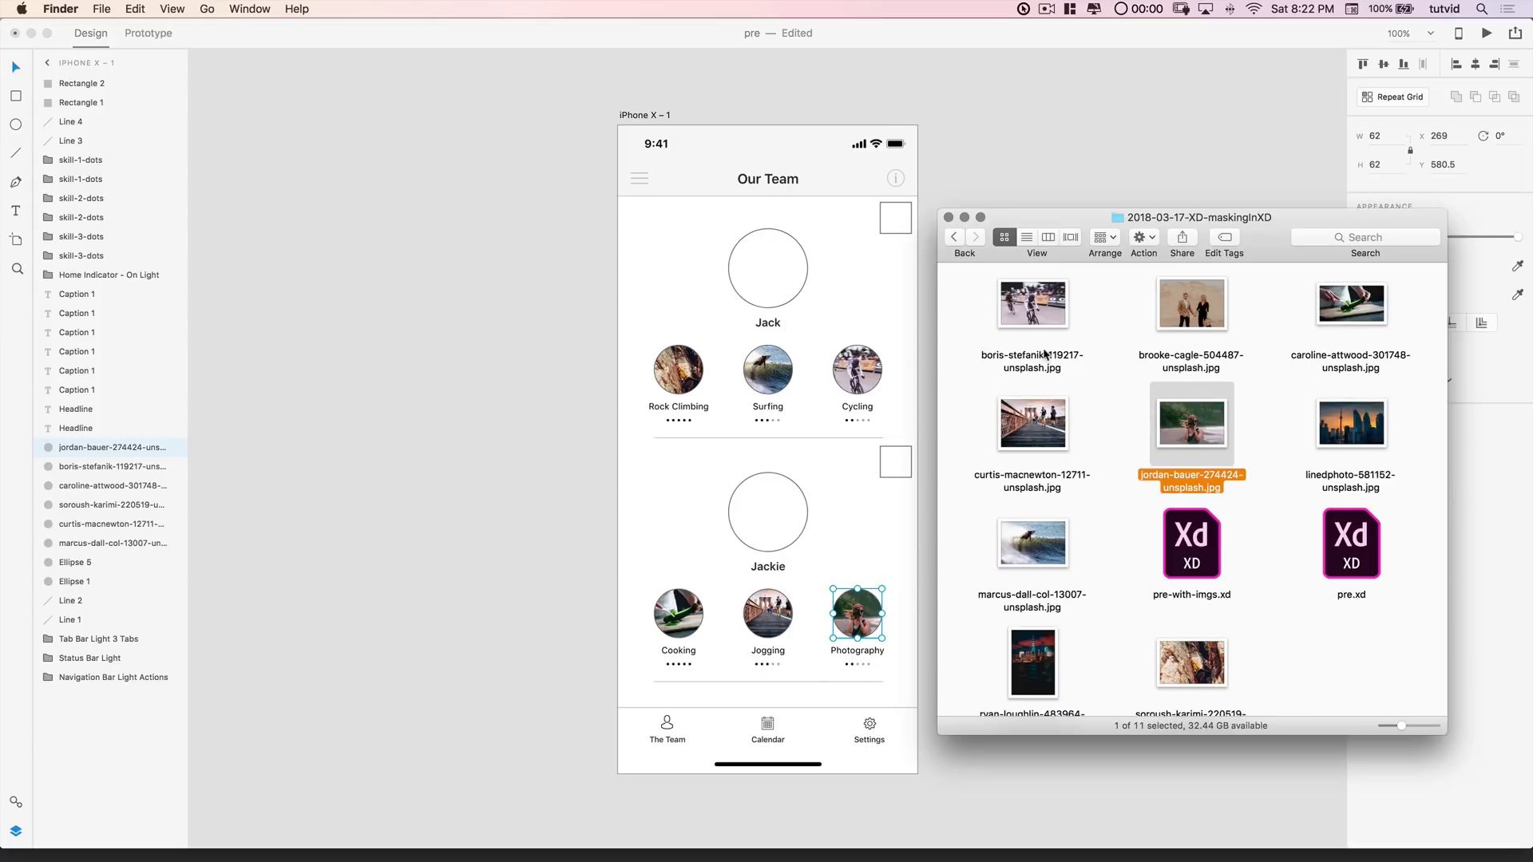
Step: Import the brooke-cagle couple photo onto the canvas and scale it down proportionally
{"action": "left_click", "coordinate": [1203, 309]}
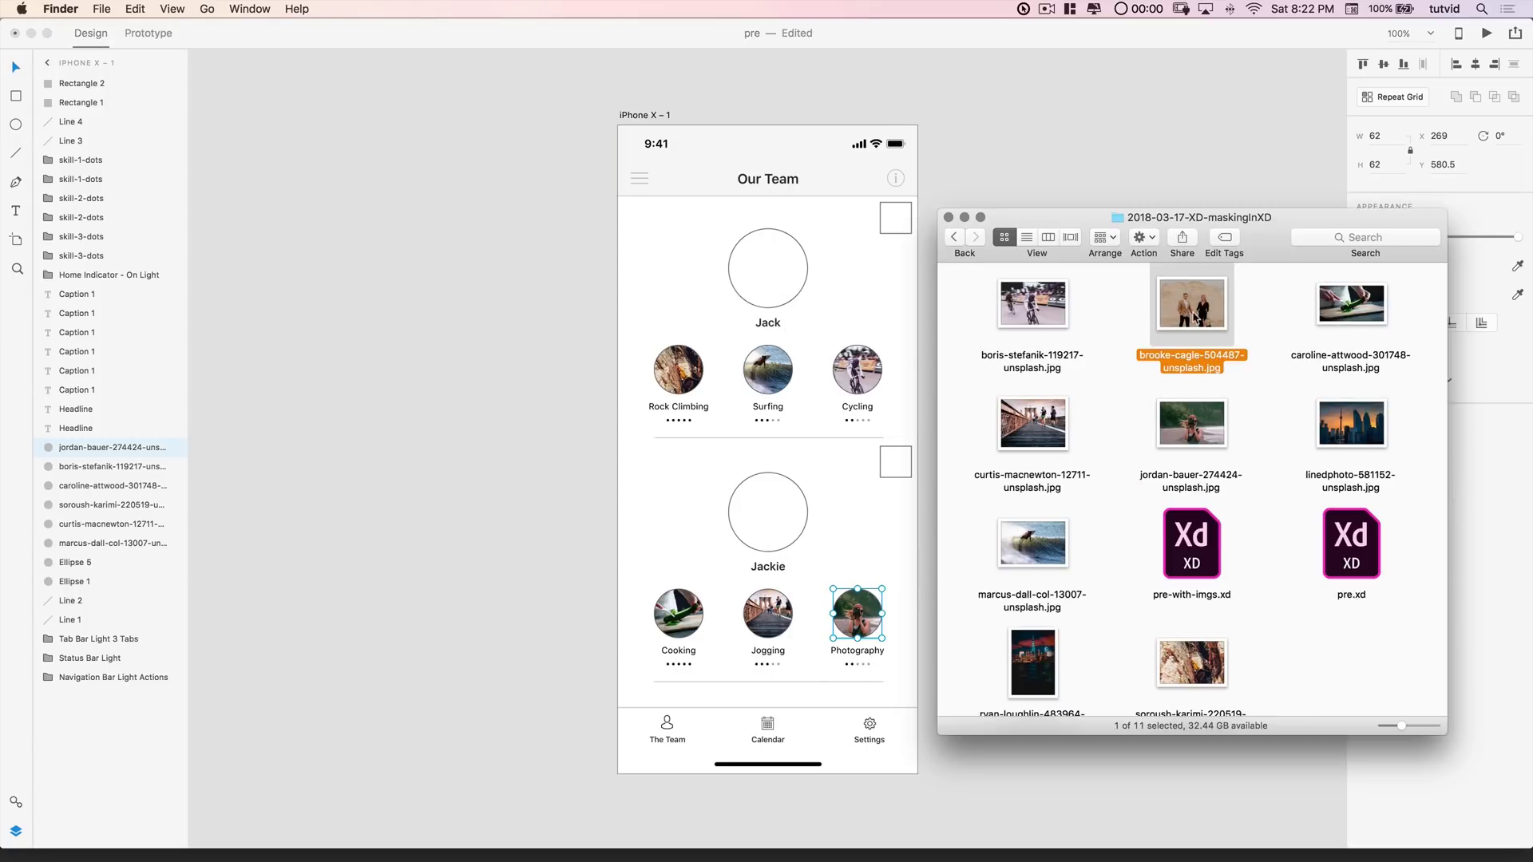
{"action": "left_click_drag", "start_coordinate": [1198, 309], "coordinate": [526, 341]}
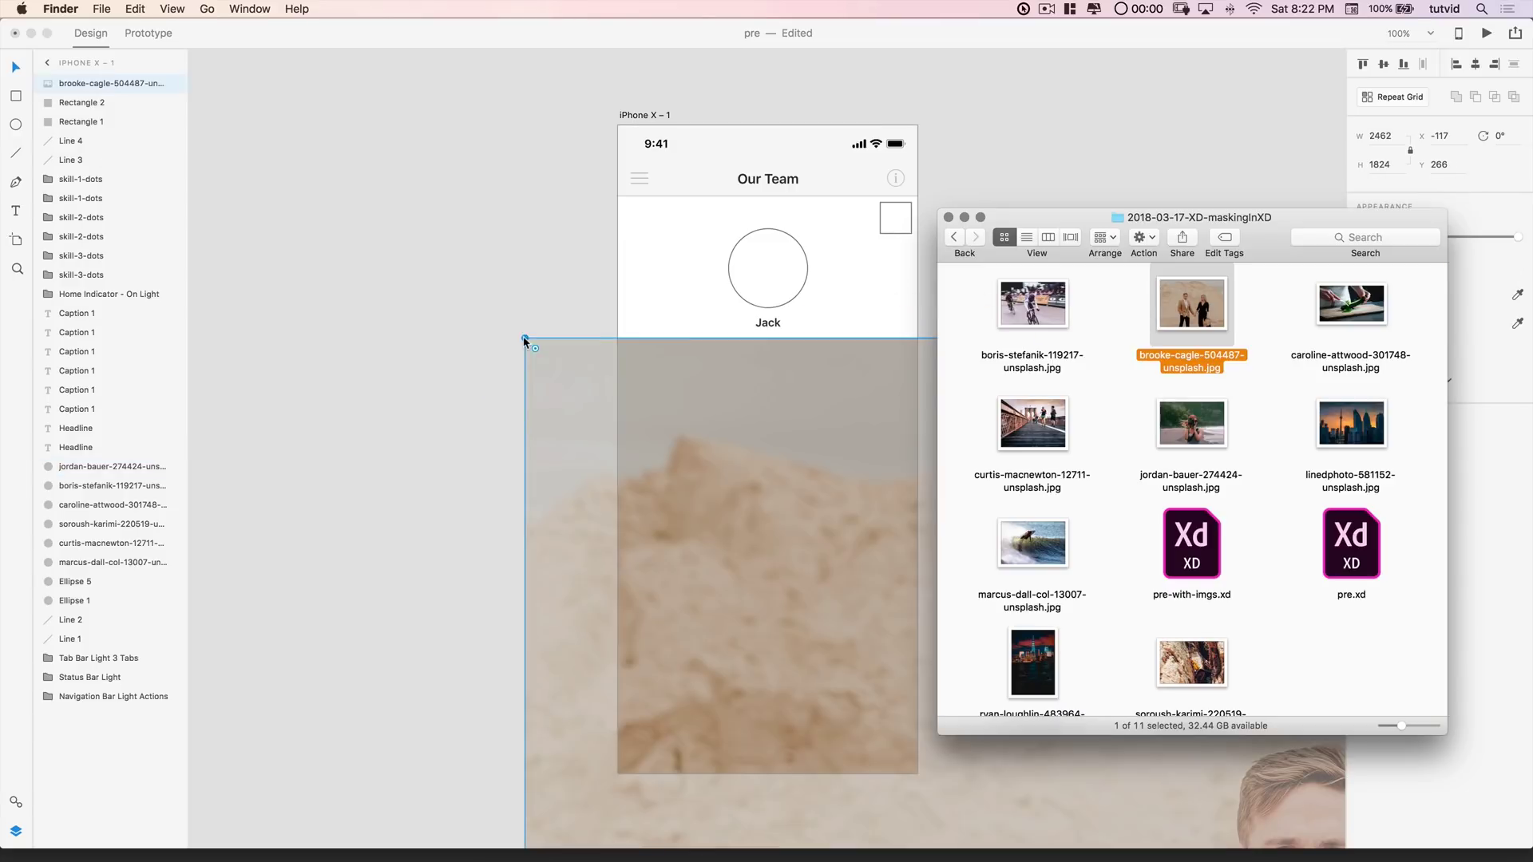
{"action": "left_click", "coordinate": [680, 508]}
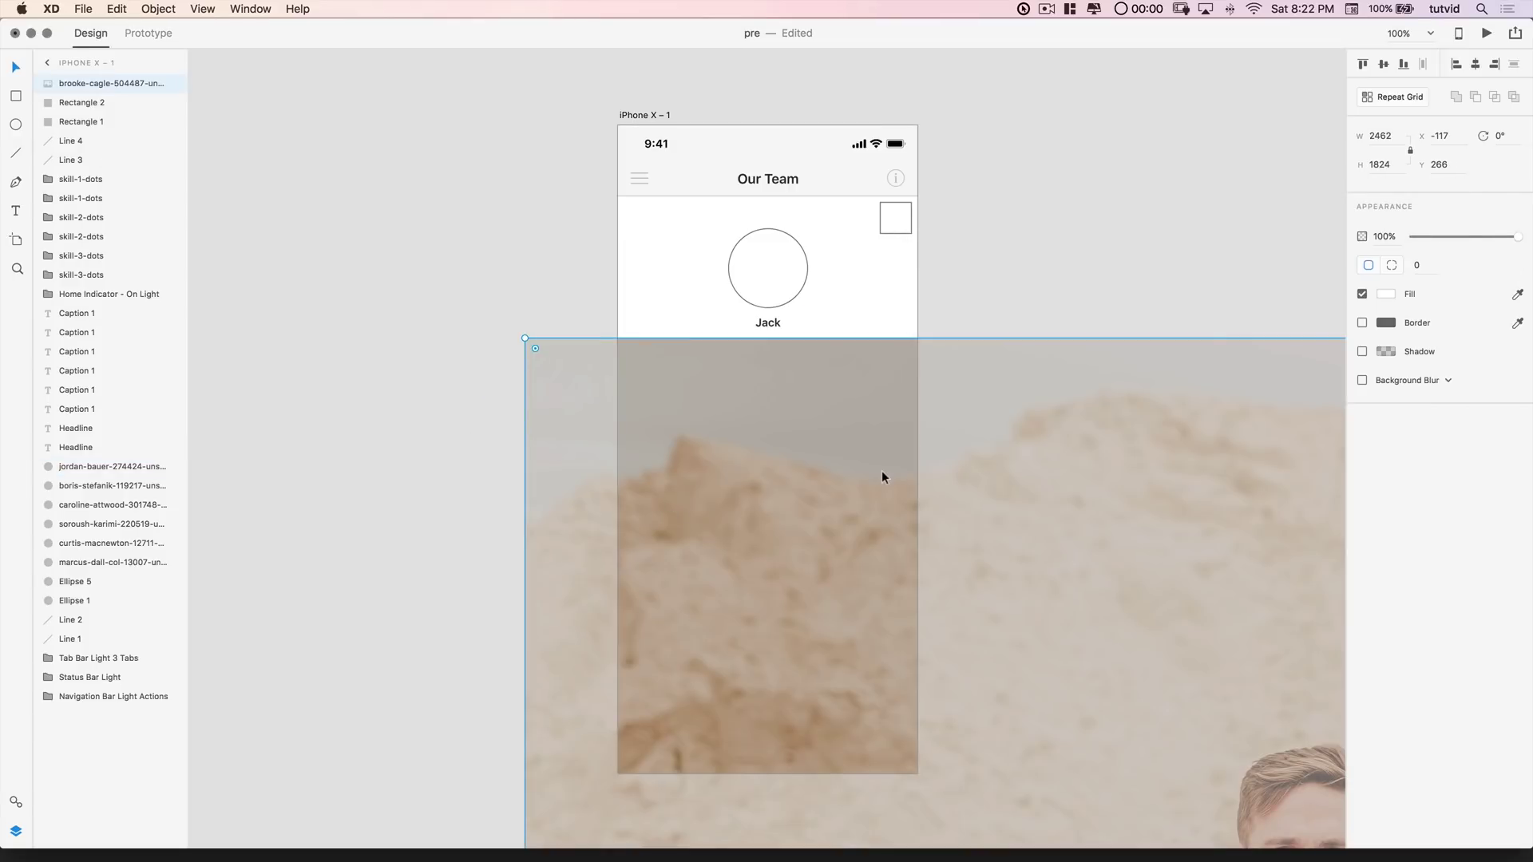
{"action": "key", "text": "super+minus"}
{"action": "key", "text": "super+minus"}
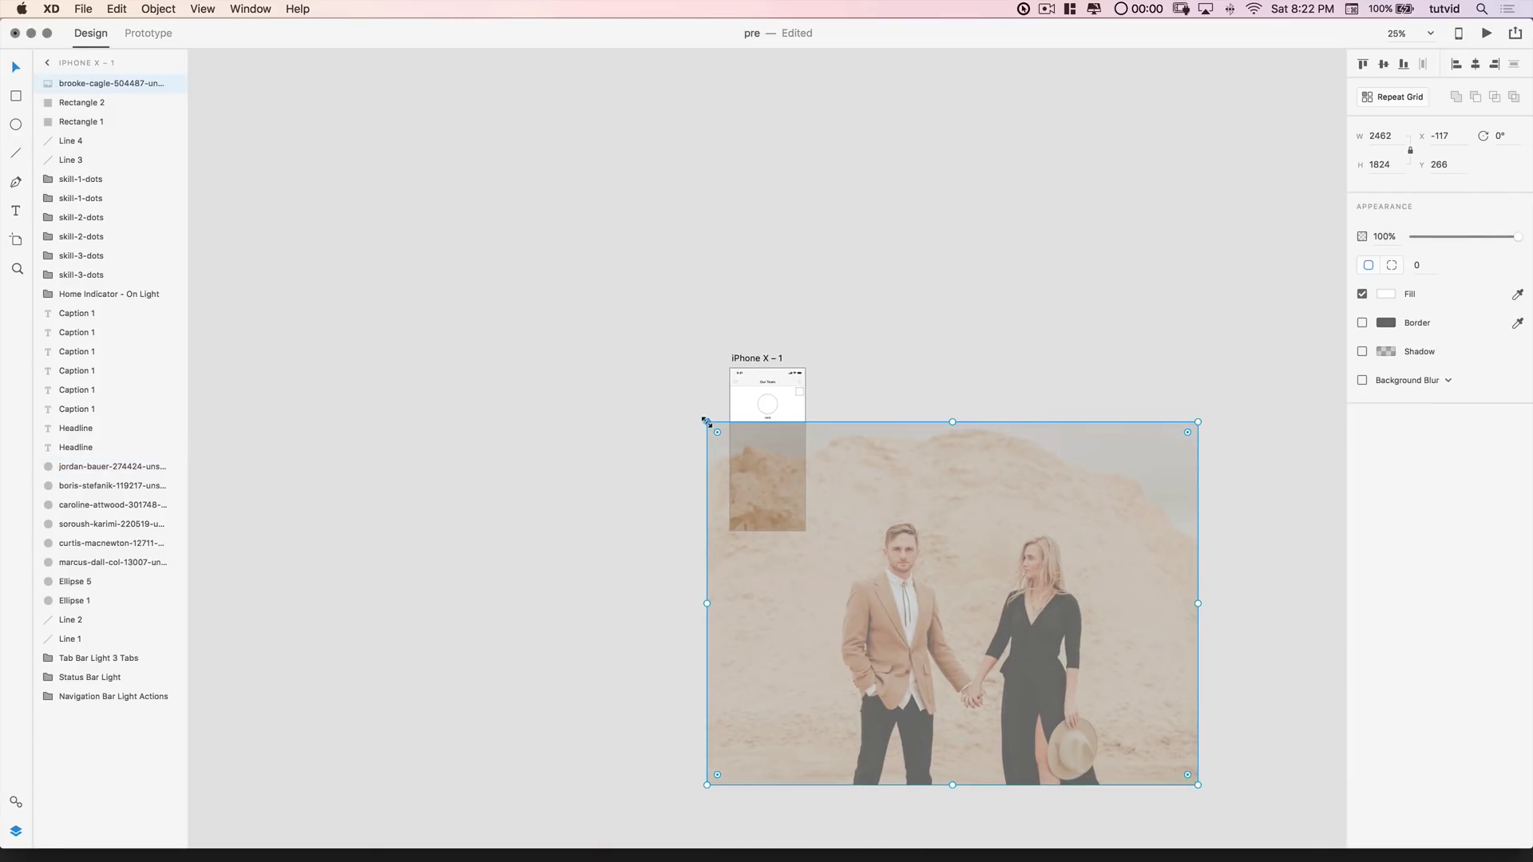
{"action": "mouse_move", "coordinate": [707, 422]}
{"action": "left_mouse_down"}
{"action": "mouse_move", "coordinate": [916, 575]}
{"action": "mouse_move", "coordinate": [775, 410]}
{"action": "left_mouse_up"}
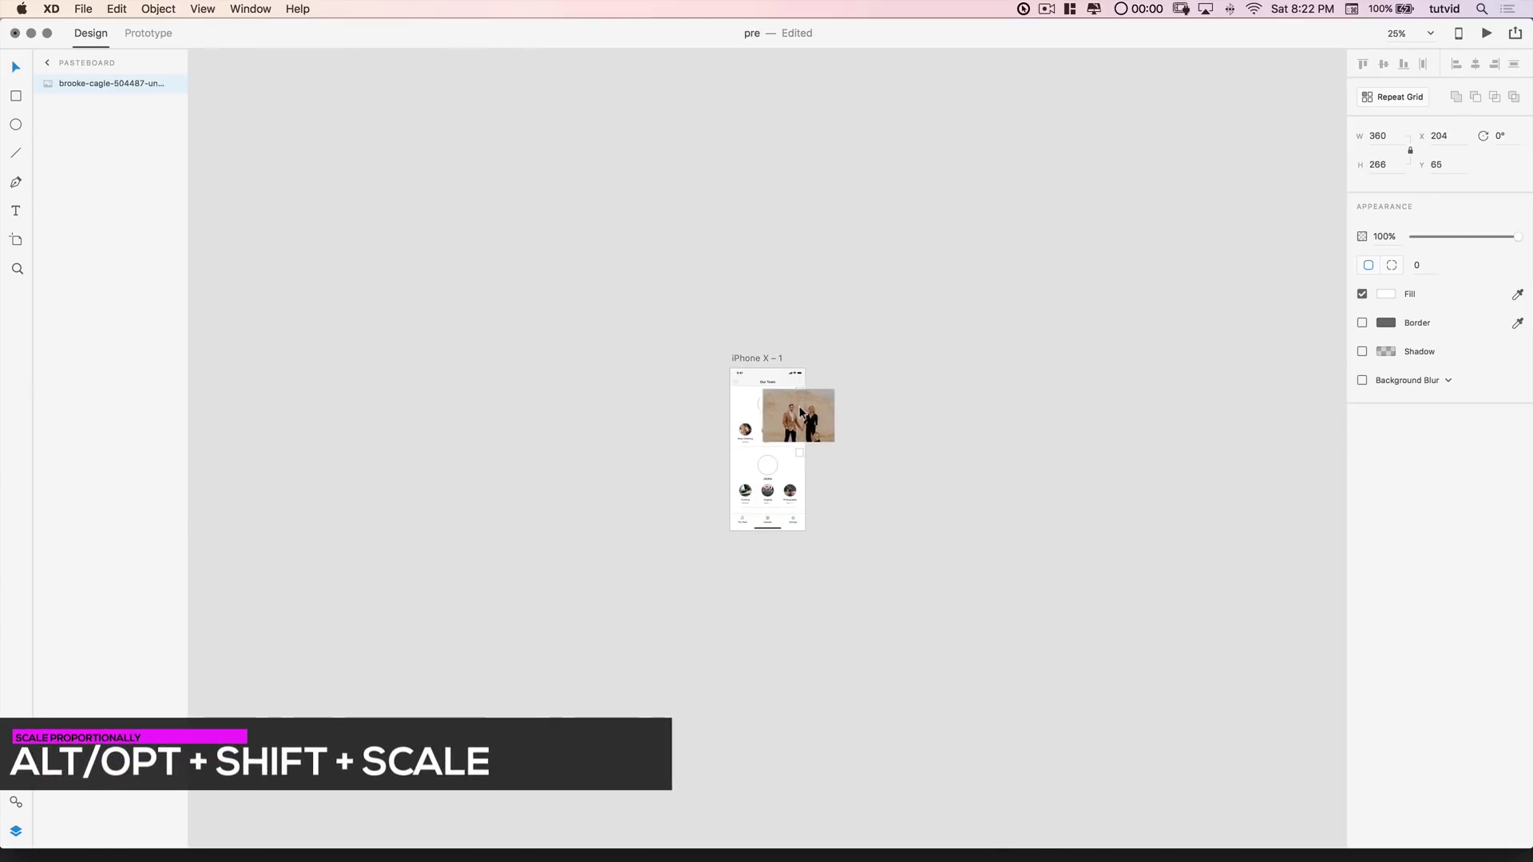
Step: At 200% zoom, move the couple photo over the top section and hide it
{"action": "key", "text": "super+2"}
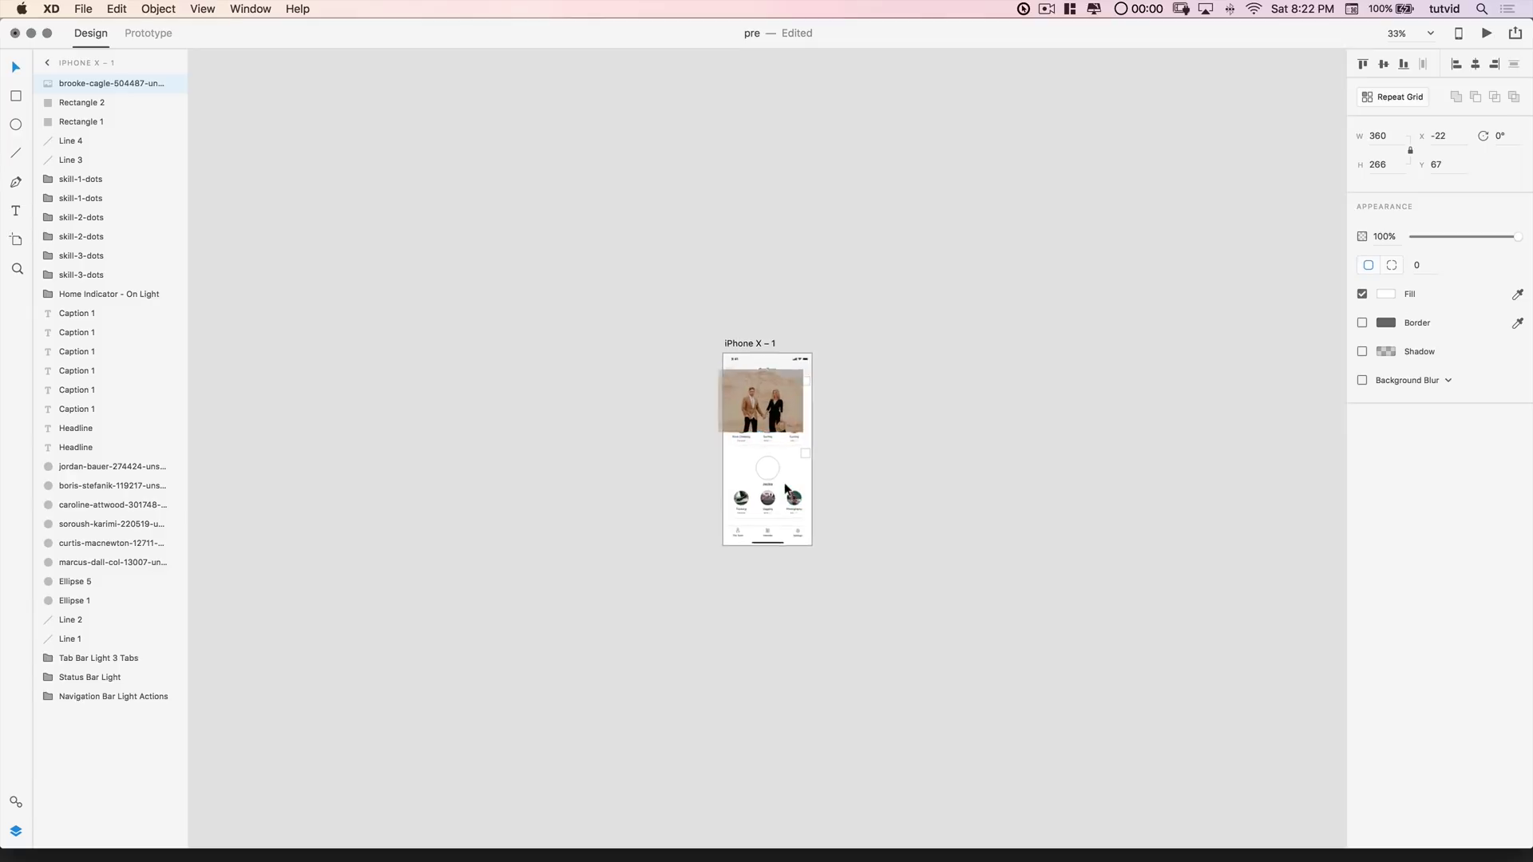
{"action": "scroll", "coordinate": [719, 480], "scroll_direction": "up", "scroll_amount": 3}
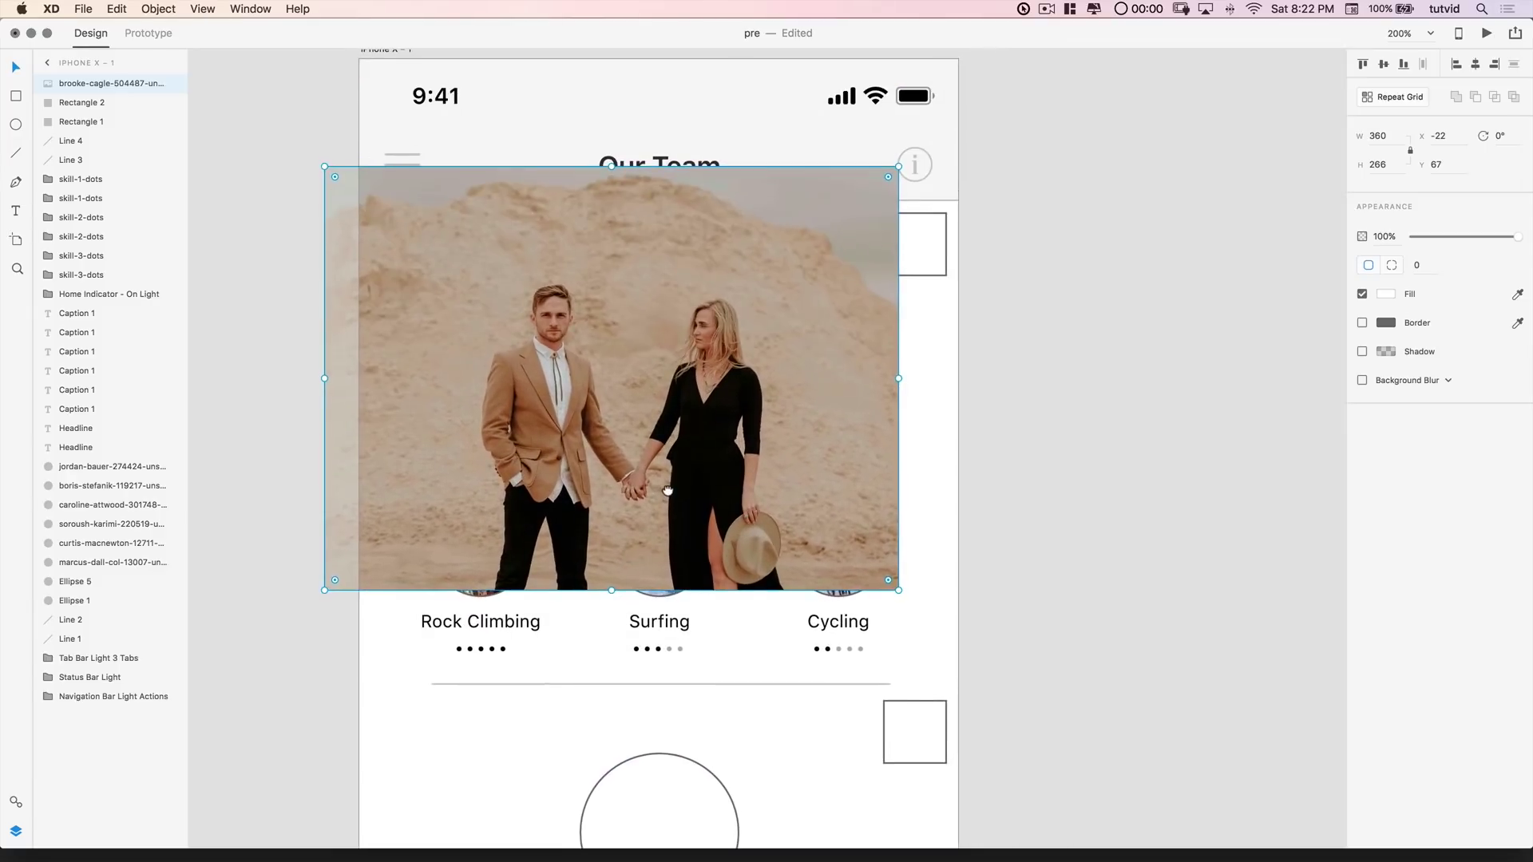
{"action": "mouse_move", "coordinate": [672, 413]}
{"action": "left_mouse_down"}
{"action": "mouse_move", "coordinate": [872, 532]}
{"action": "mouse_move", "coordinate": [768, 370]}
{"action": "left_mouse_up"}
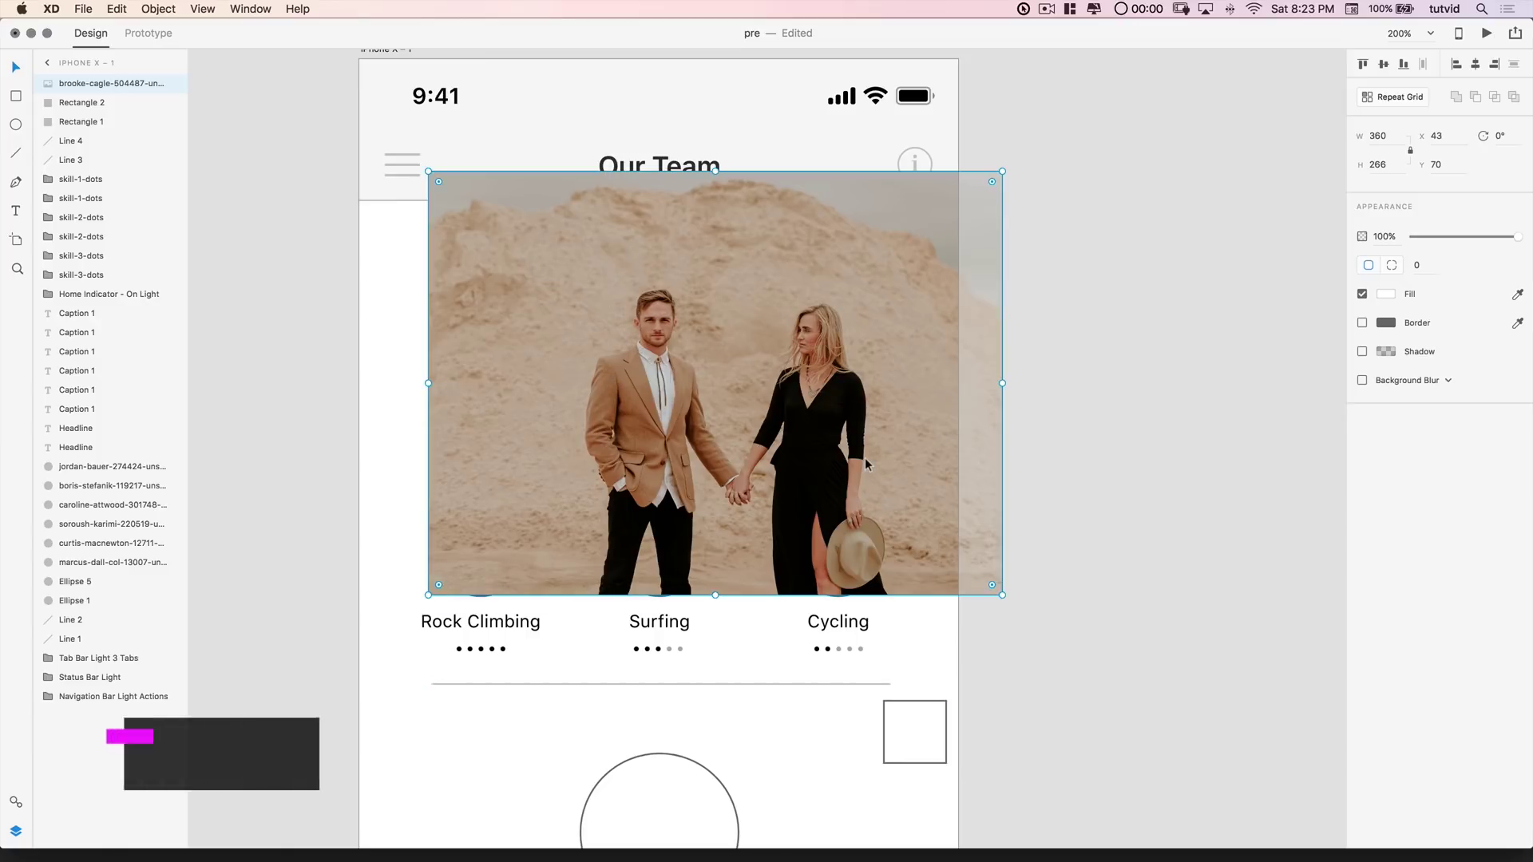
{"action": "key", "text": "super+semicolon"}
{"action": "key", "text": "super+semicolon"}
{"action": "key", "text": "super+semicolon"}
{"action": "key", "text": "super+semicolon"}
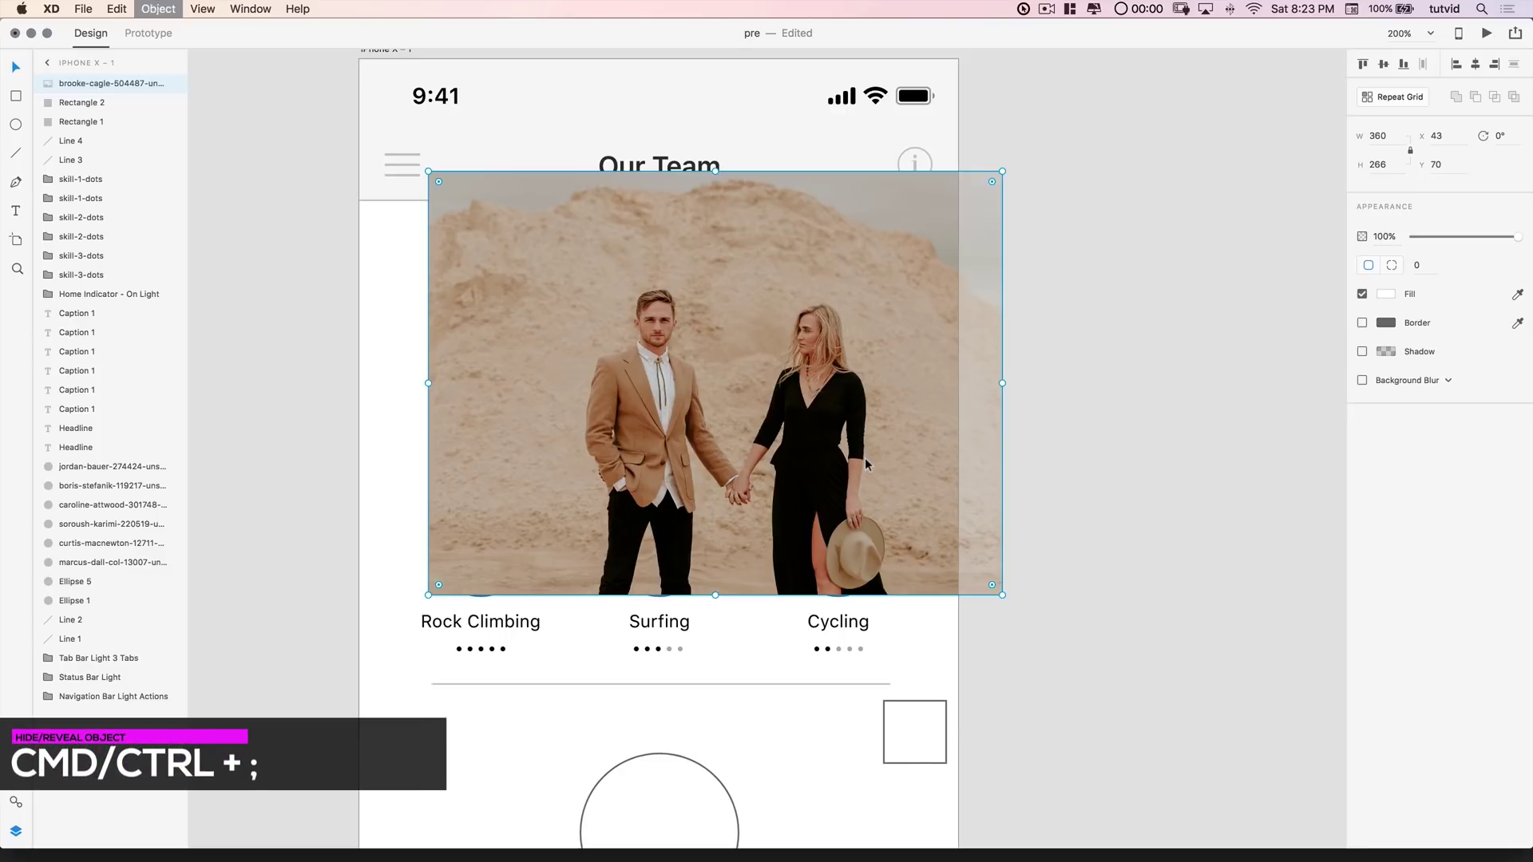
{"action": "key", "text": "super+semicolon"}
{"action": "key", "text": "super+semicolon"}
{"action": "key", "text": "super+semicolon"}
{"action": "key", "text": "super+semicolon"}
{"action": "key", "text": "super+semicolon"}
{"action": "key", "text": "super+semicolon"}
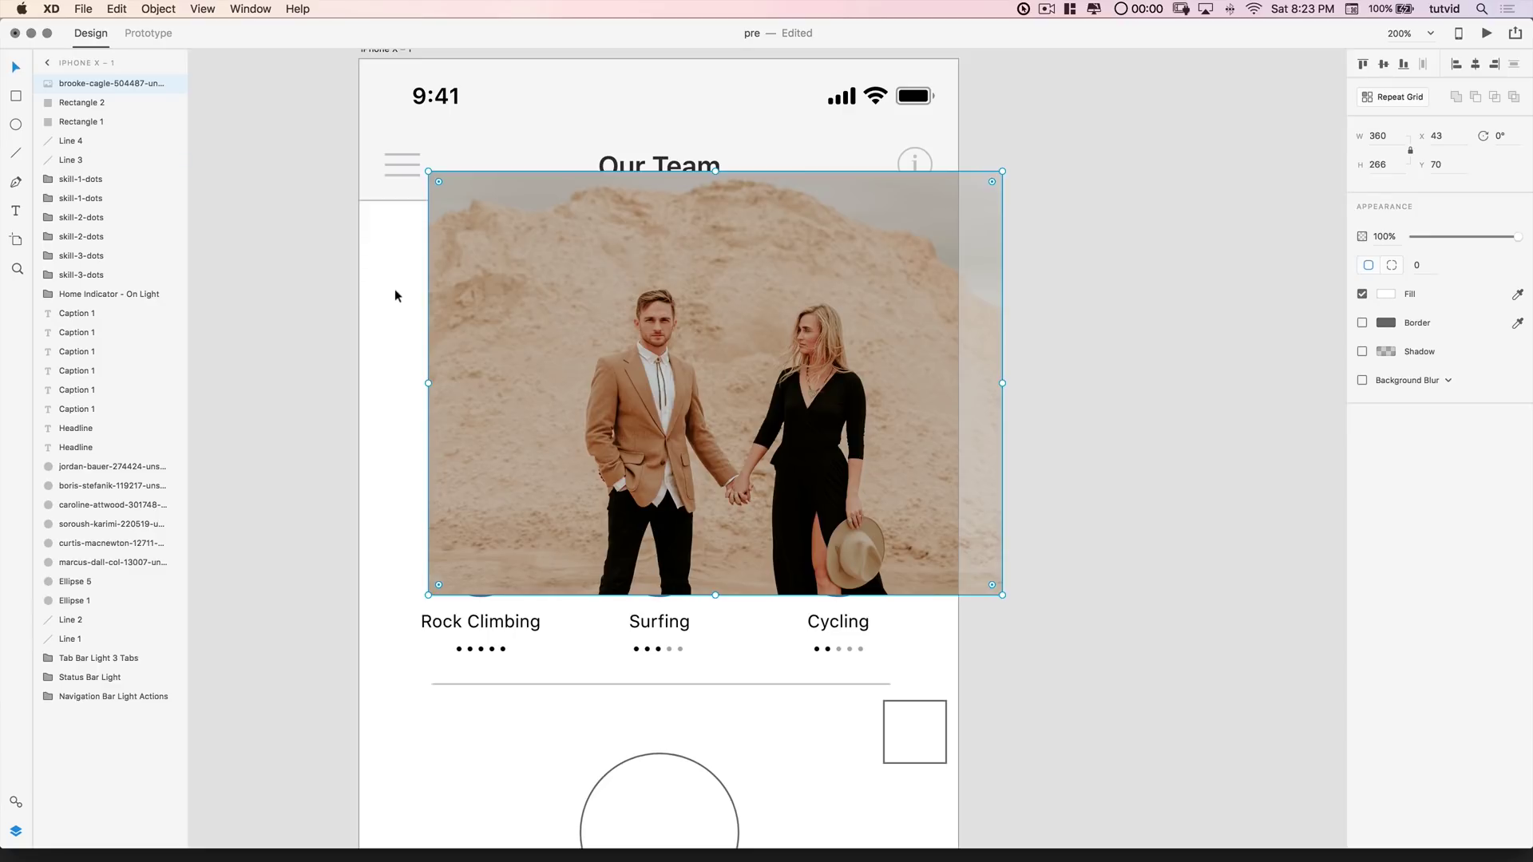
{"action": "key", "text": "super+semicolon"}
Step: Cut Jack's Ellipse 1 circle and paste it above the unhidden couple photo
{"action": "left_click", "coordinate": [603, 290]}
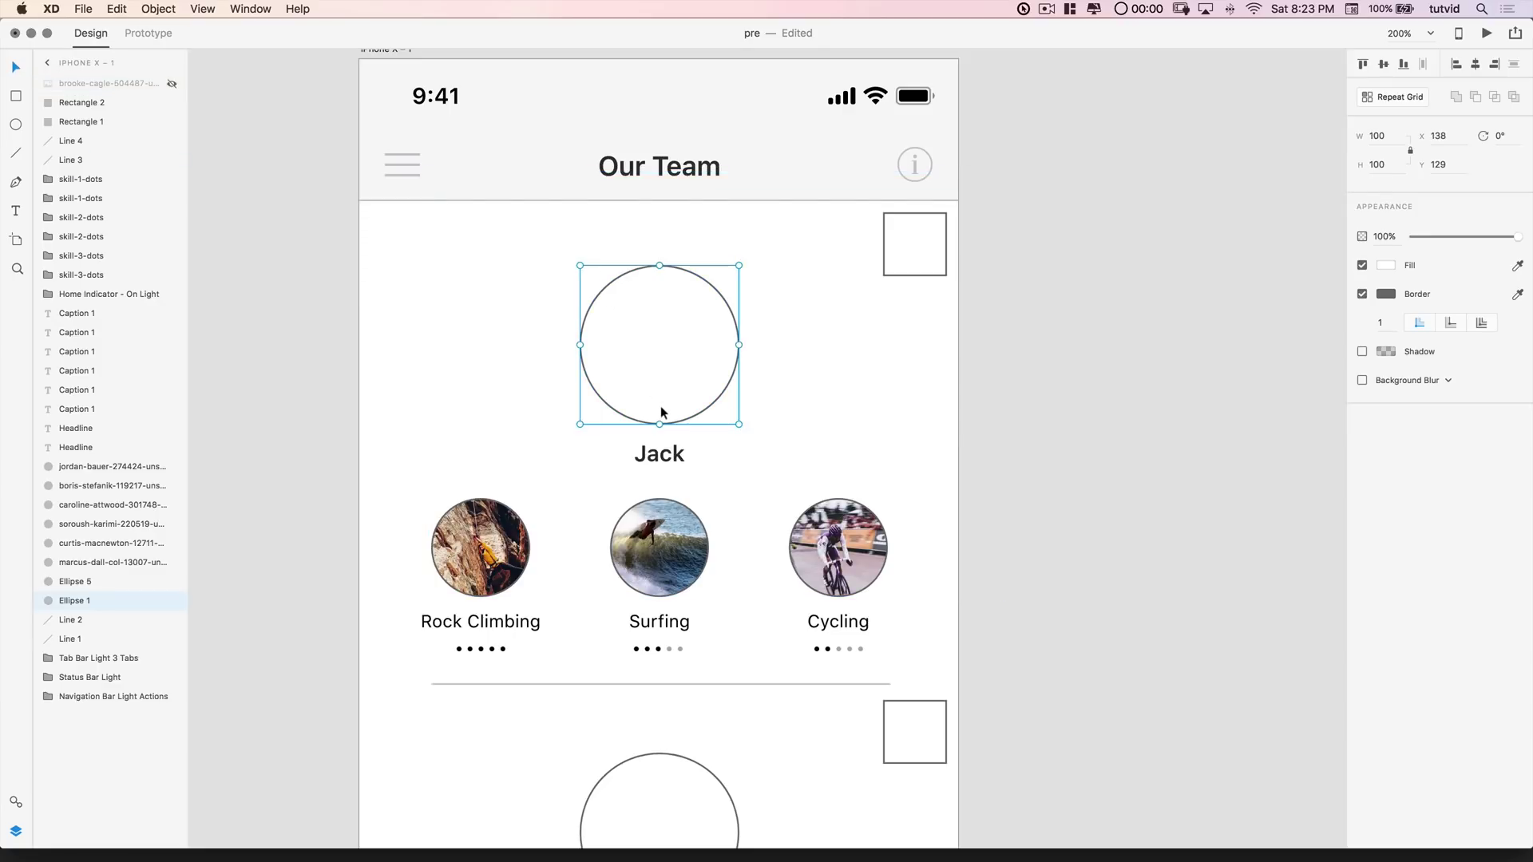
{"action": "left_click", "coordinate": [117, 9]}
{"action": "left_click", "coordinate": [133, 73]}
{"action": "left_click", "coordinate": [167, 82]}
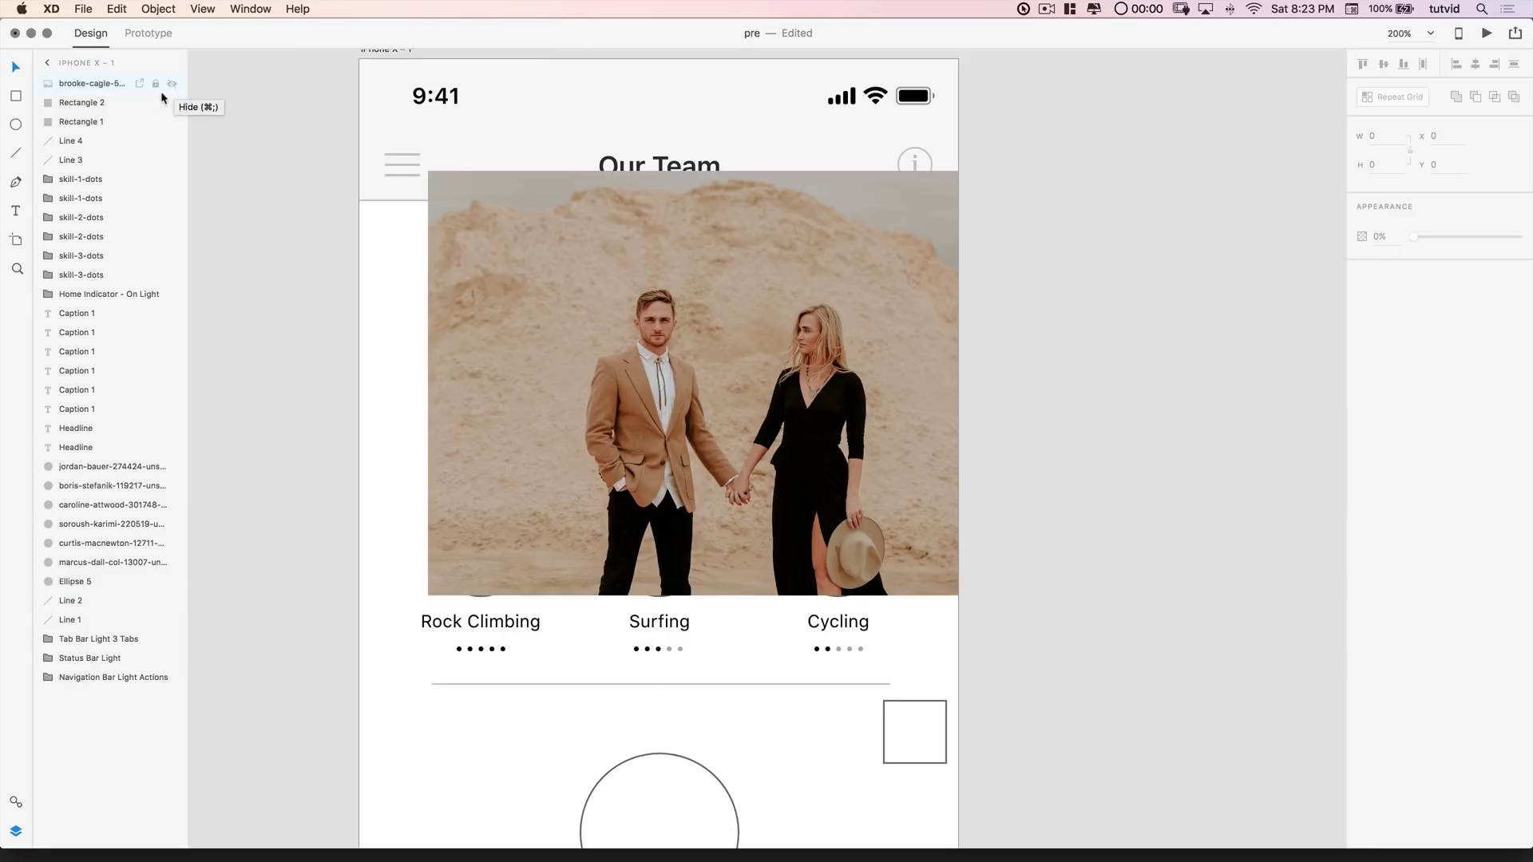
{"action": "left_click", "coordinate": [659, 378]}
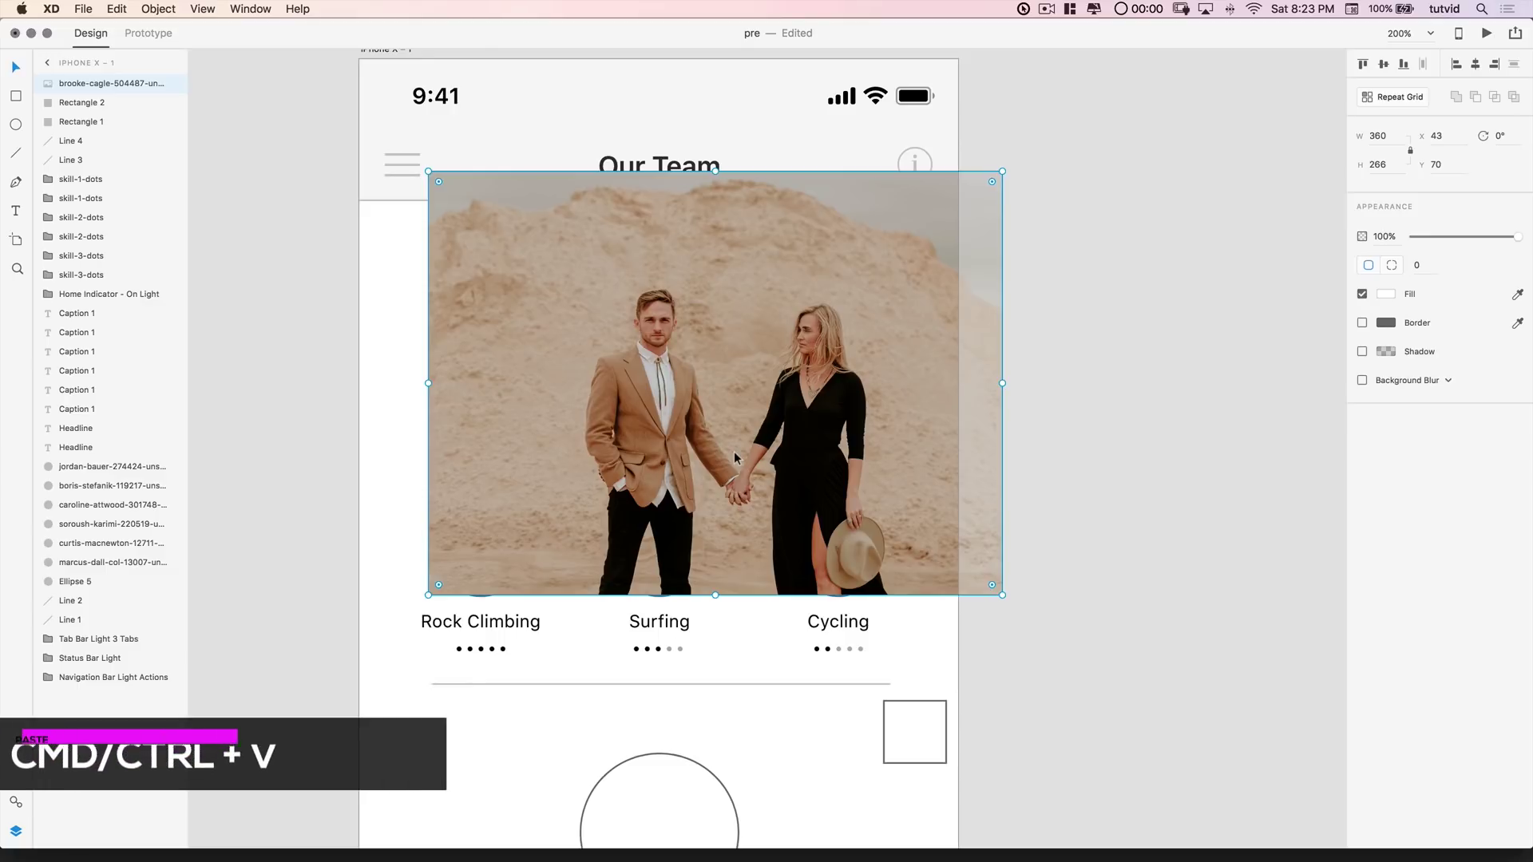
{"action": "key", "text": "cmd+v"}
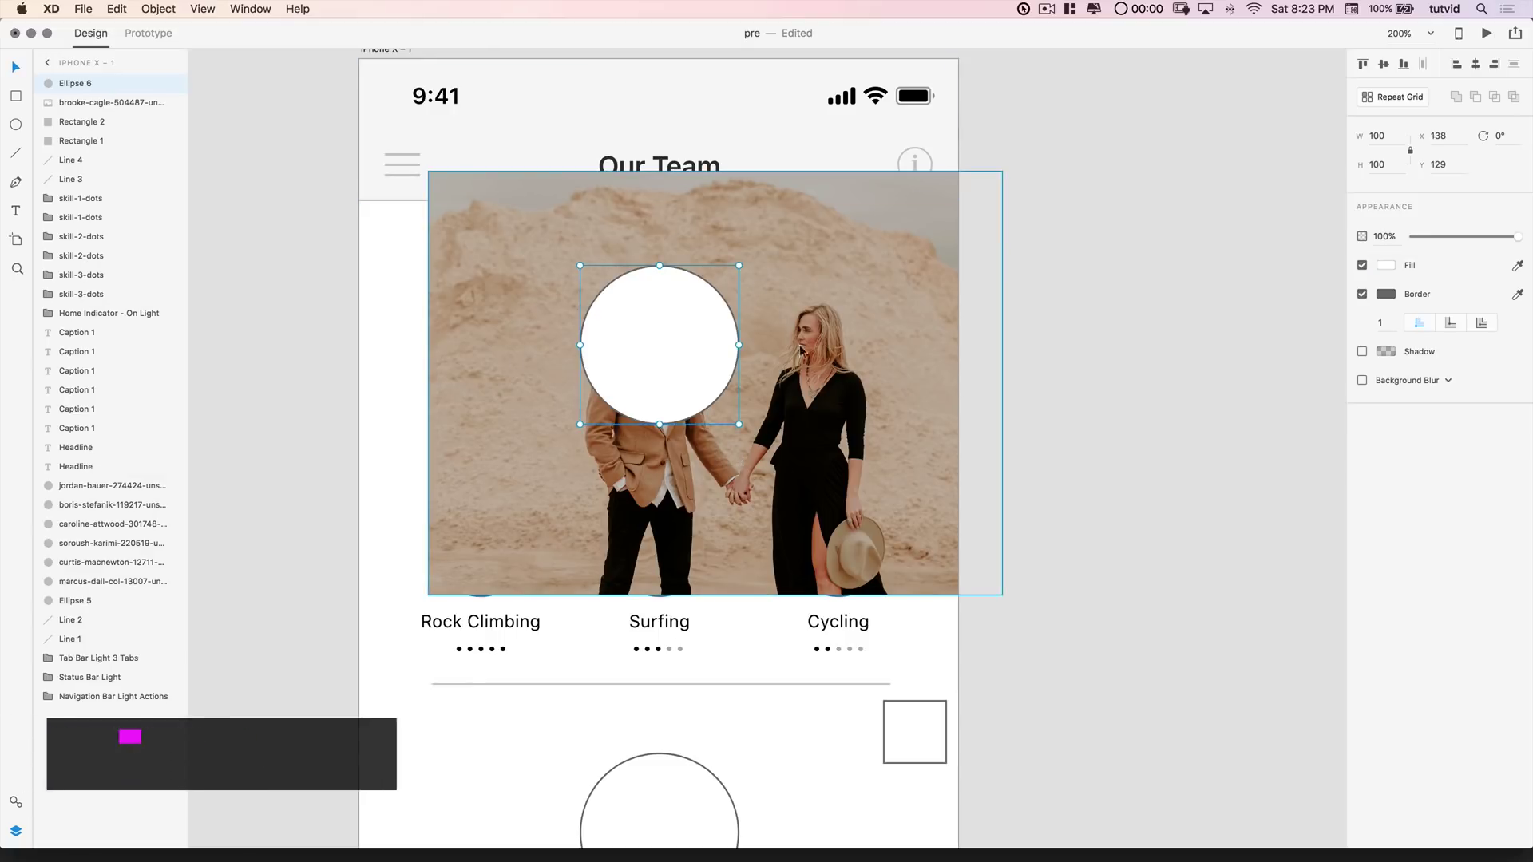
Step: Mask the couple photo with Jack's circle using Mask with Shape, creating Mask Group 1
{"action": "left_click", "coordinate": [858, 315], "text": "shift"}
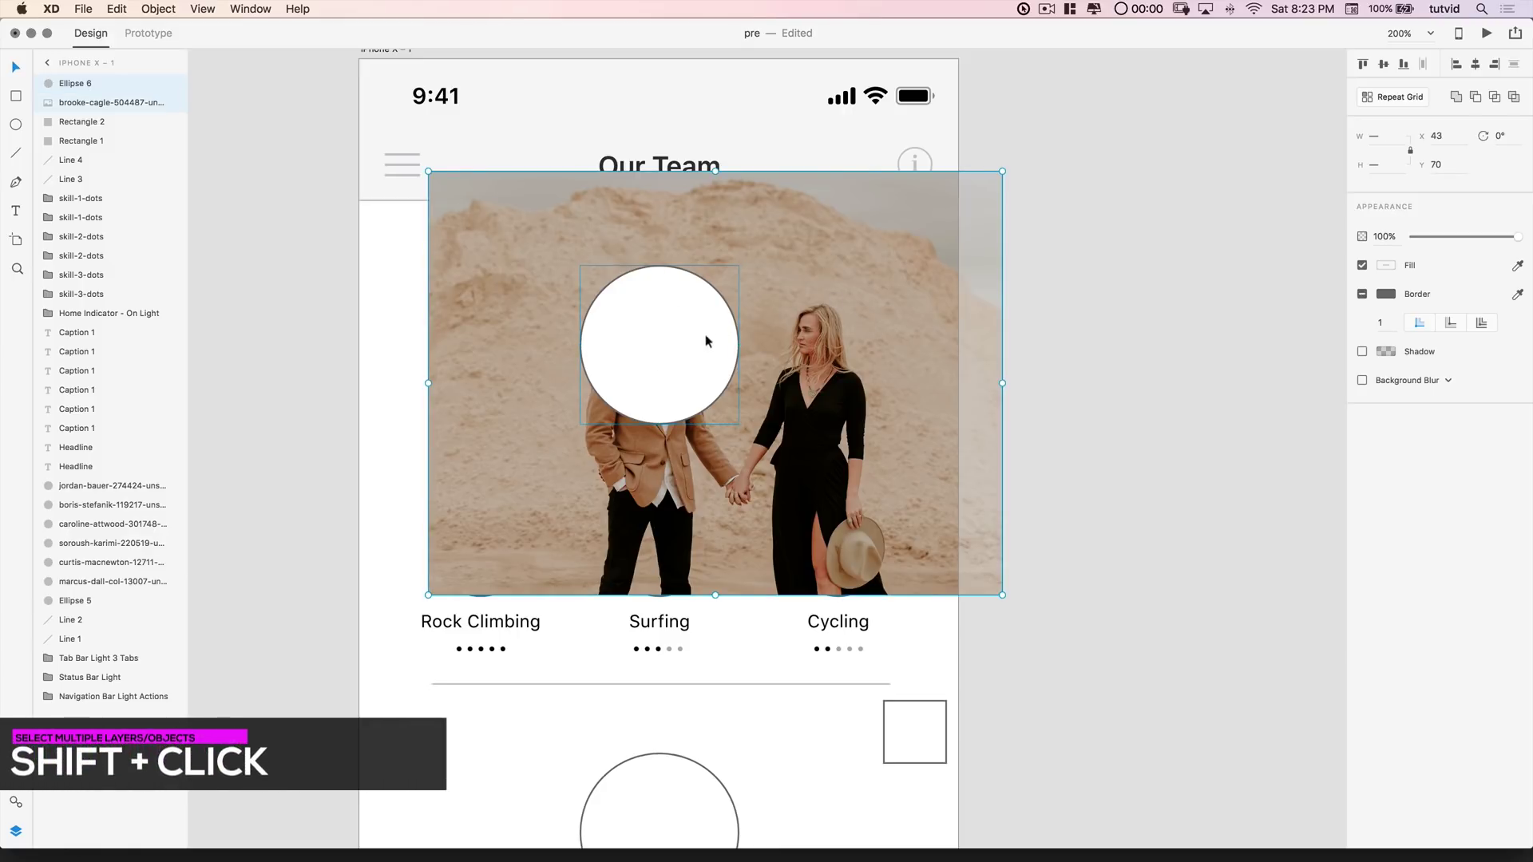
{"action": "left_click", "coordinate": [166, 9]}
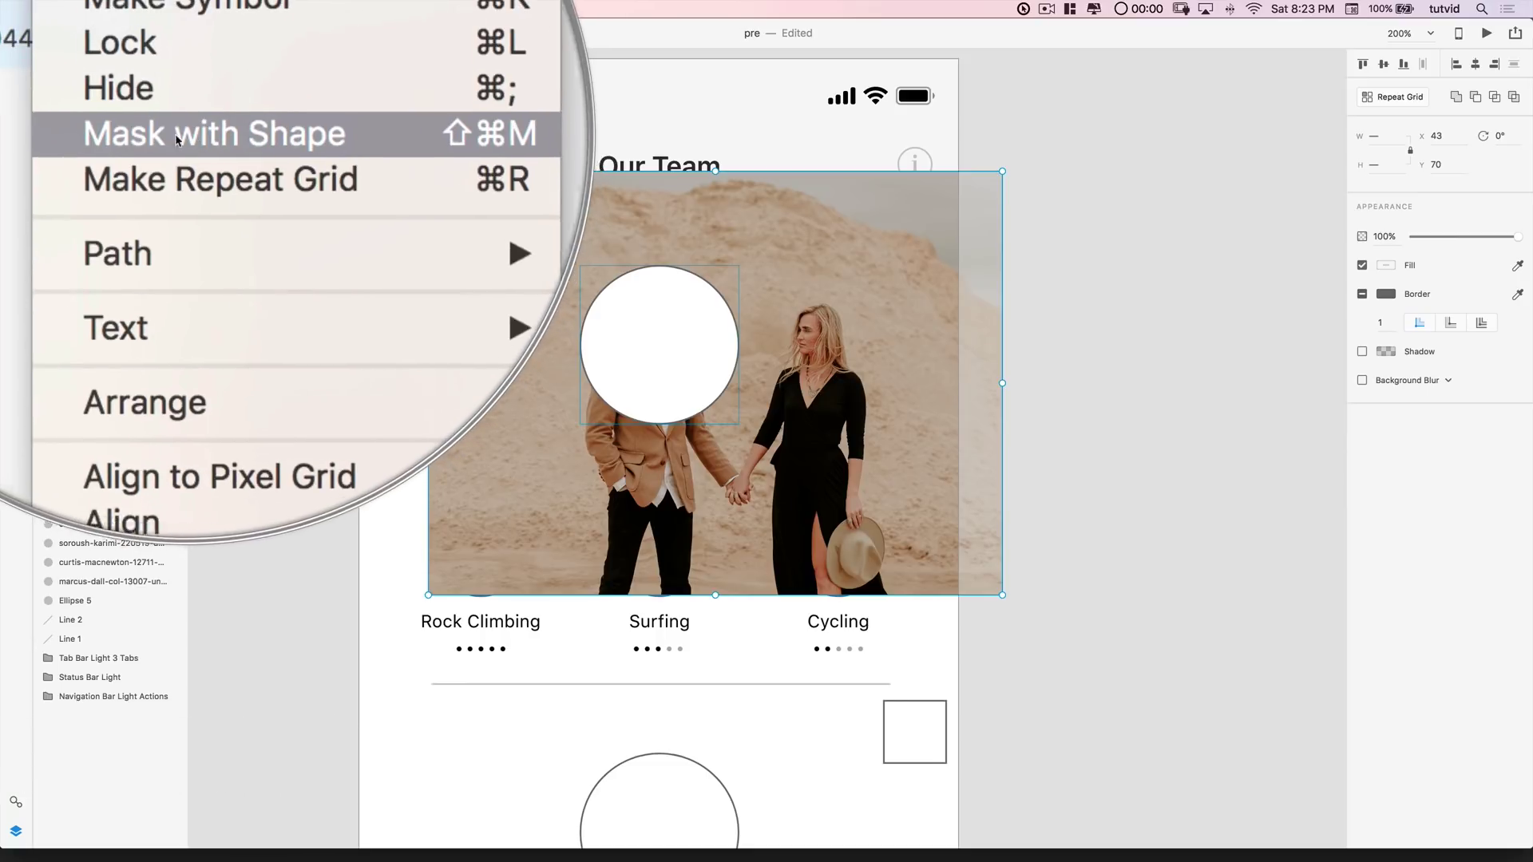
{"action": "left_click", "coordinate": [222, 141]}
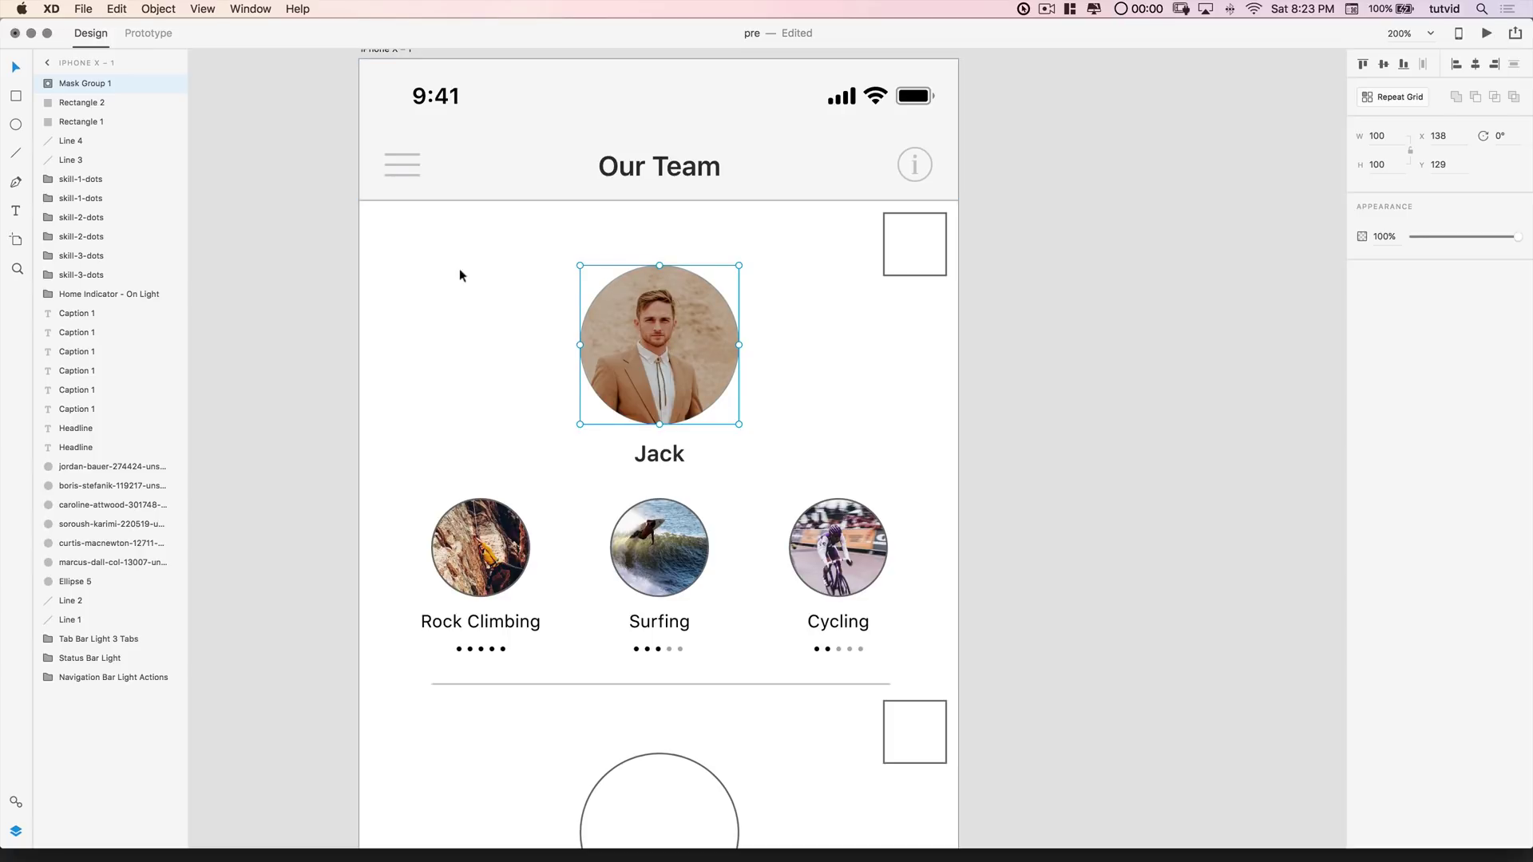
{"action": "mouse_move", "coordinate": [133, 85]}
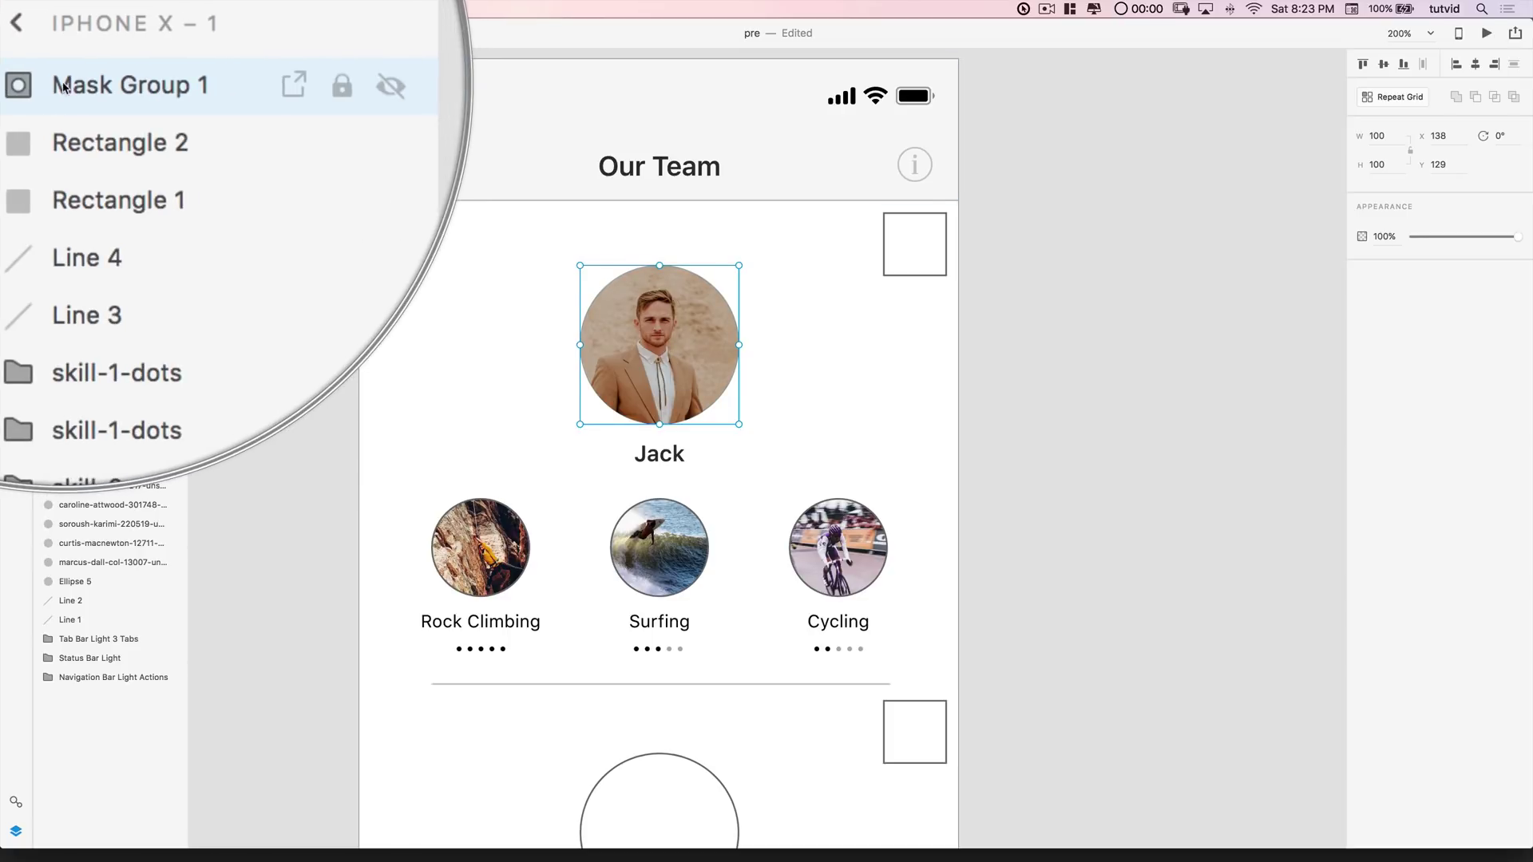
{"action": "left_click", "coordinate": [47, 84]}
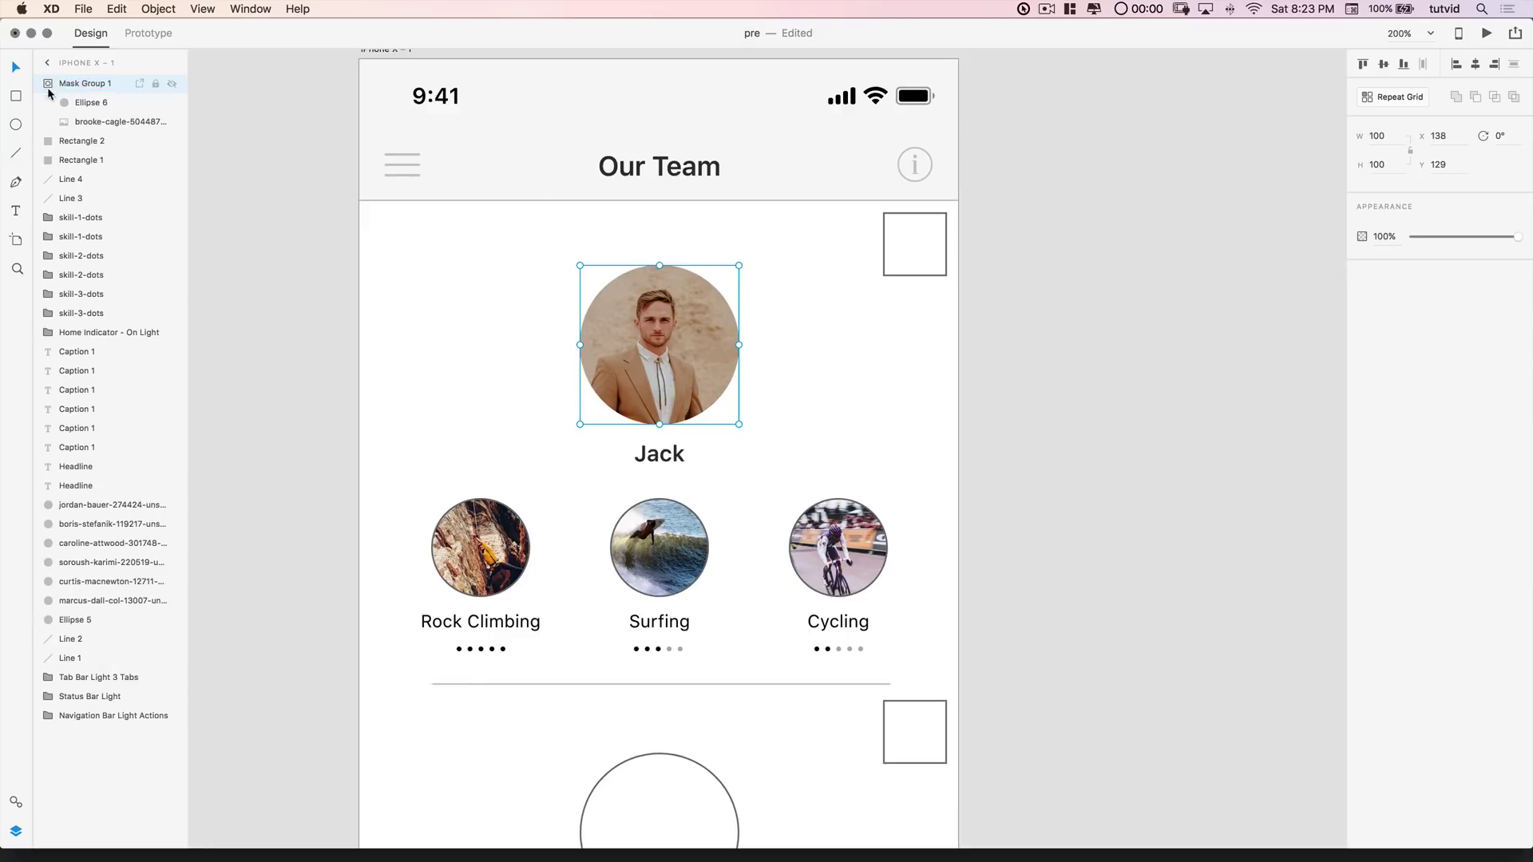
Step: Enlarge and recentre the man's photo inside Jack's circle mask, then exit mask editing
{"action": "left_click", "coordinate": [106, 124]}
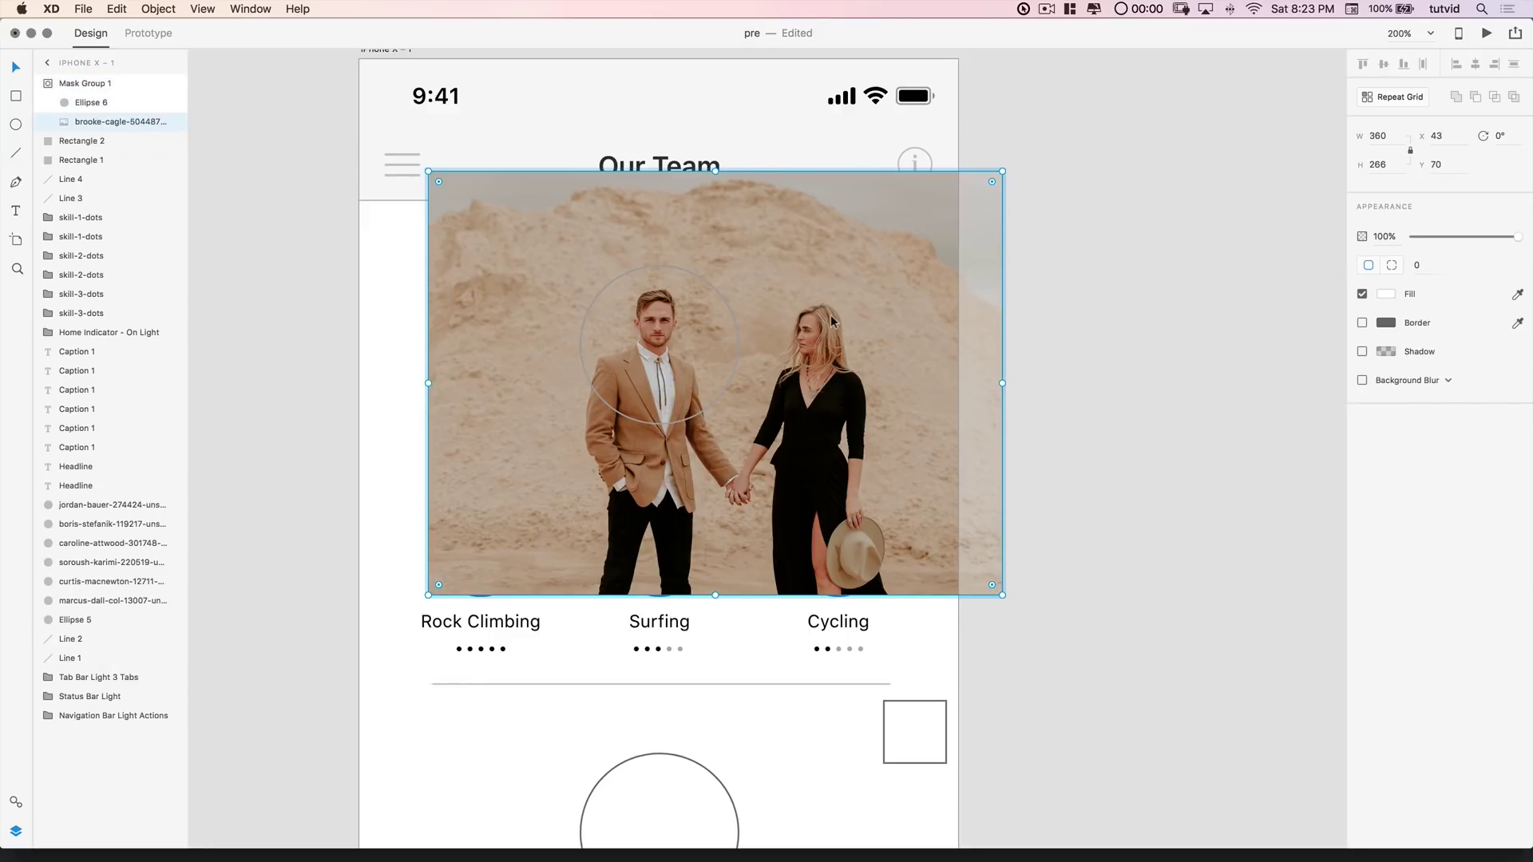
{"action": "left_click_drag", "start_coordinate": [833, 319], "coordinate": [838, 322]}
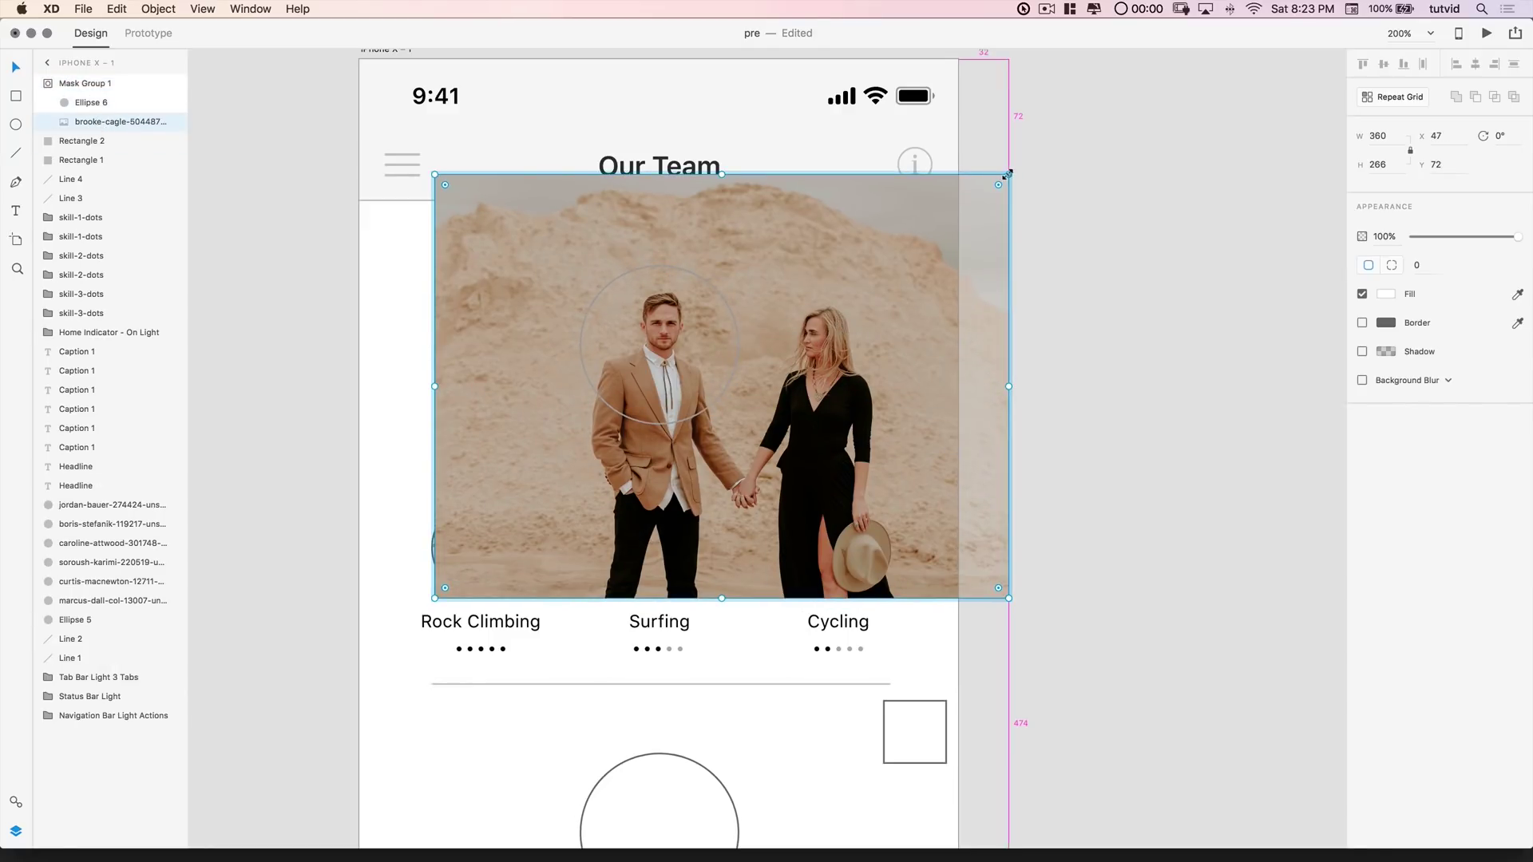
{"action": "left_click_drag", "start_coordinate": [1007, 176], "coordinate": [1116, 92]}
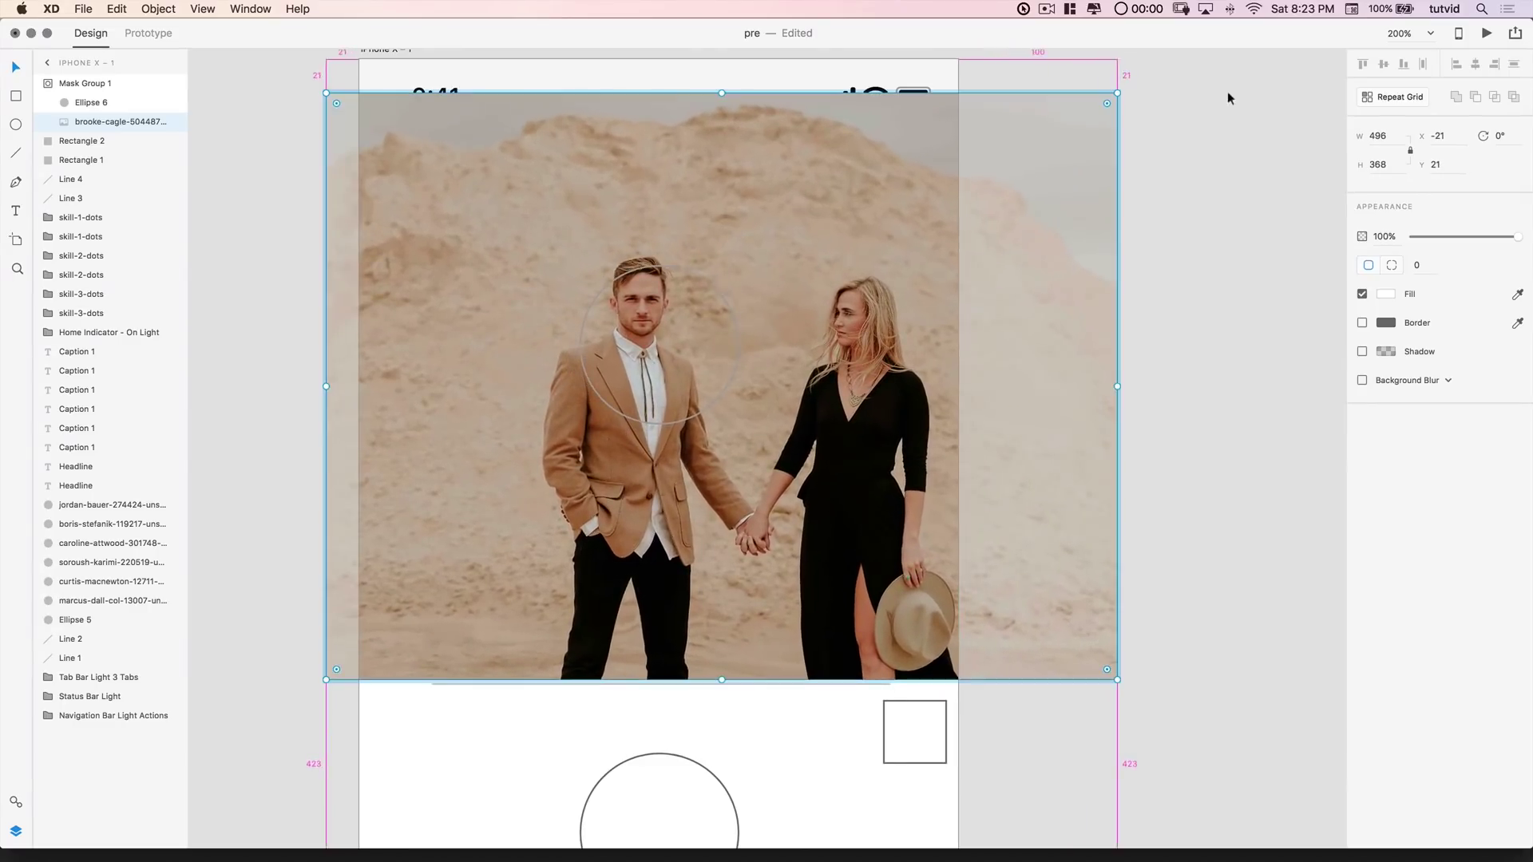
{"action": "left_click_drag", "start_coordinate": [909, 275], "coordinate": [944, 295]}
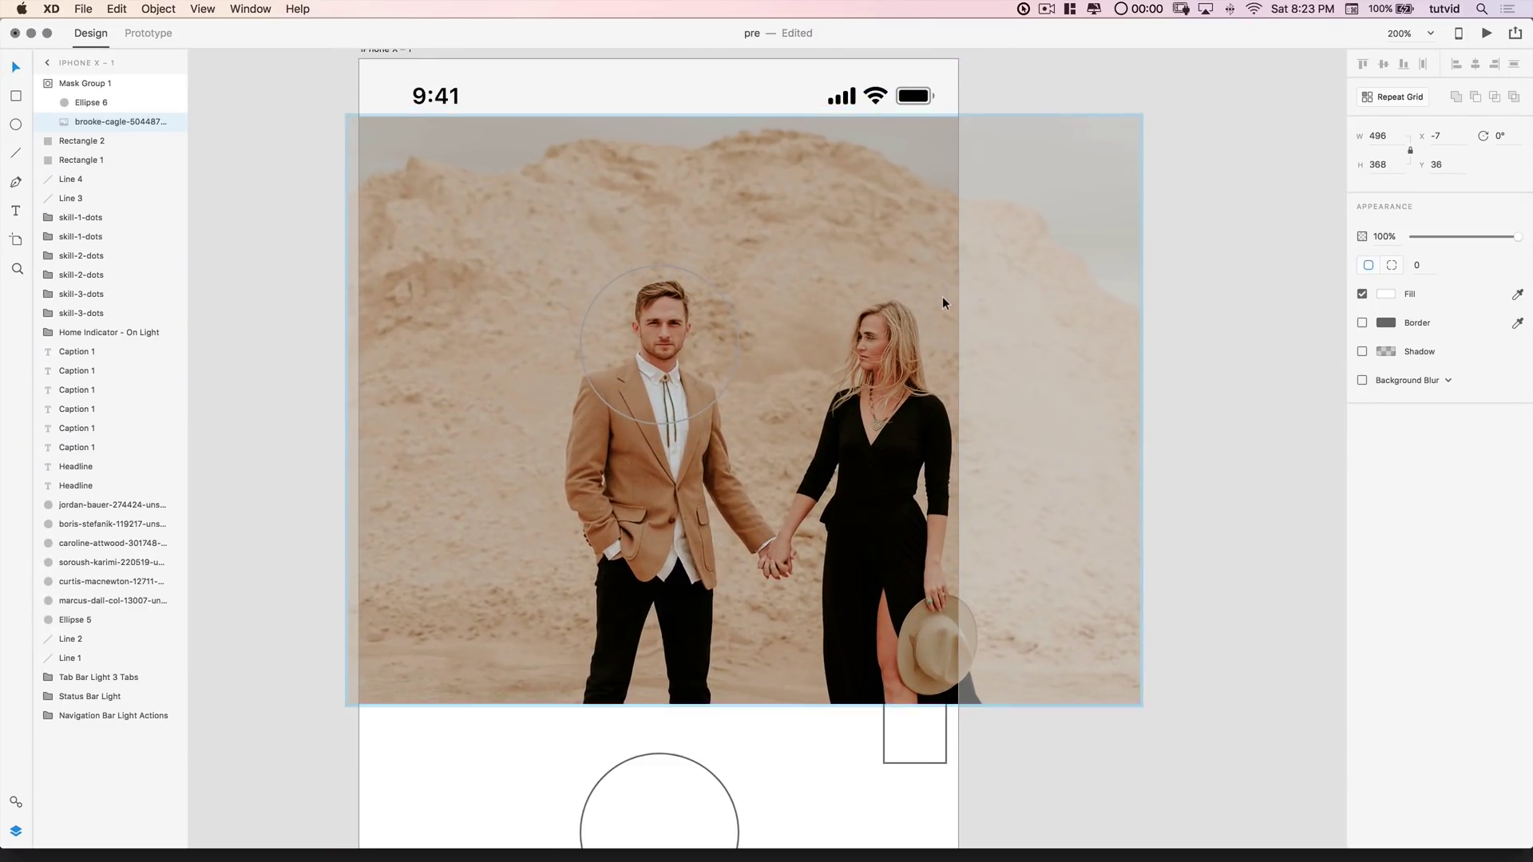
{"action": "key", "text": "Escape"}
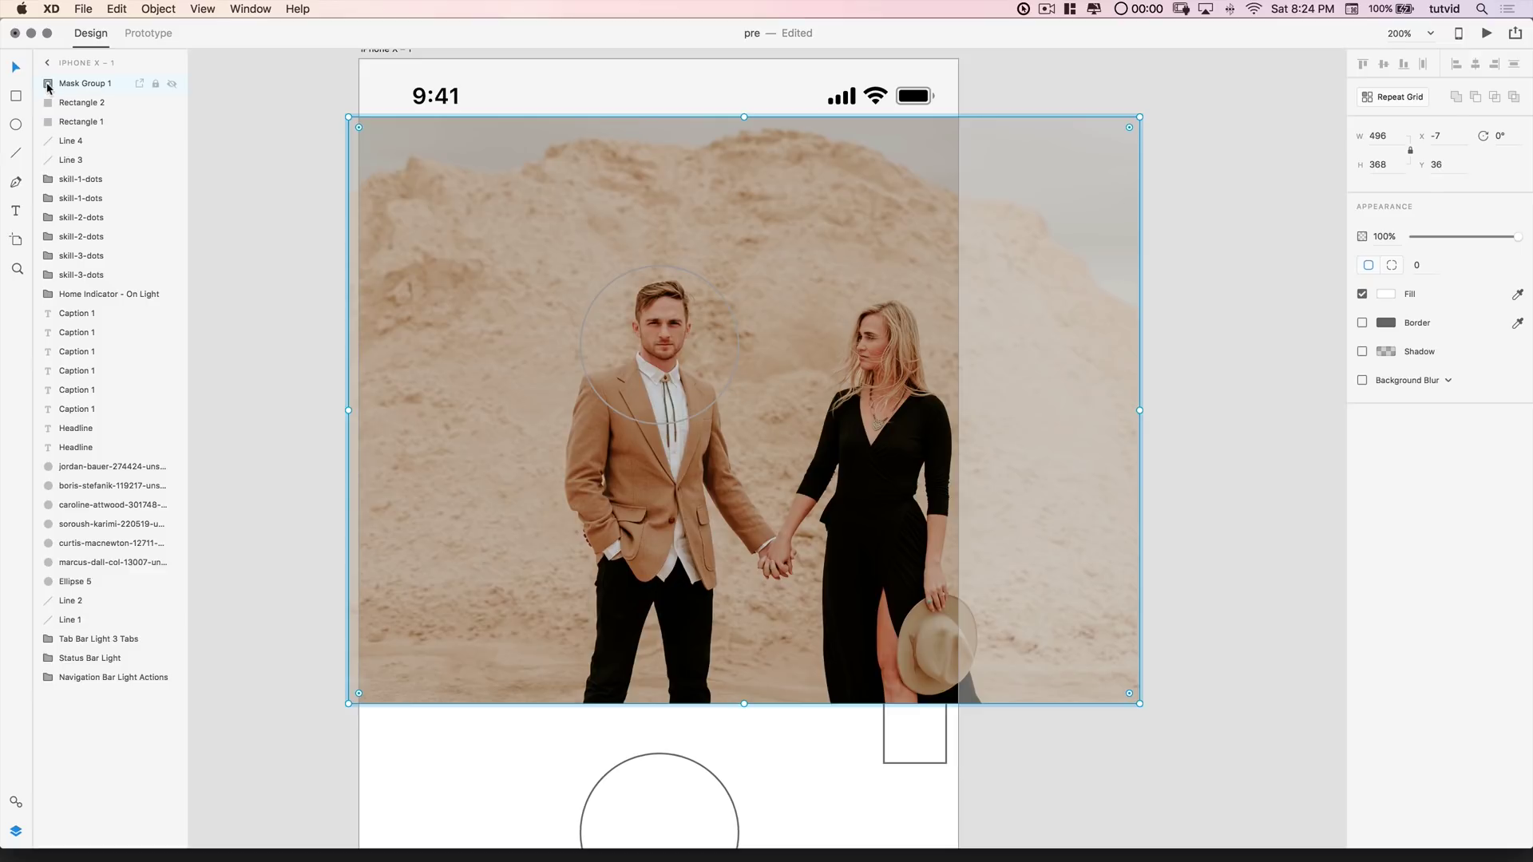
{"action": "key", "text": "Escape"}
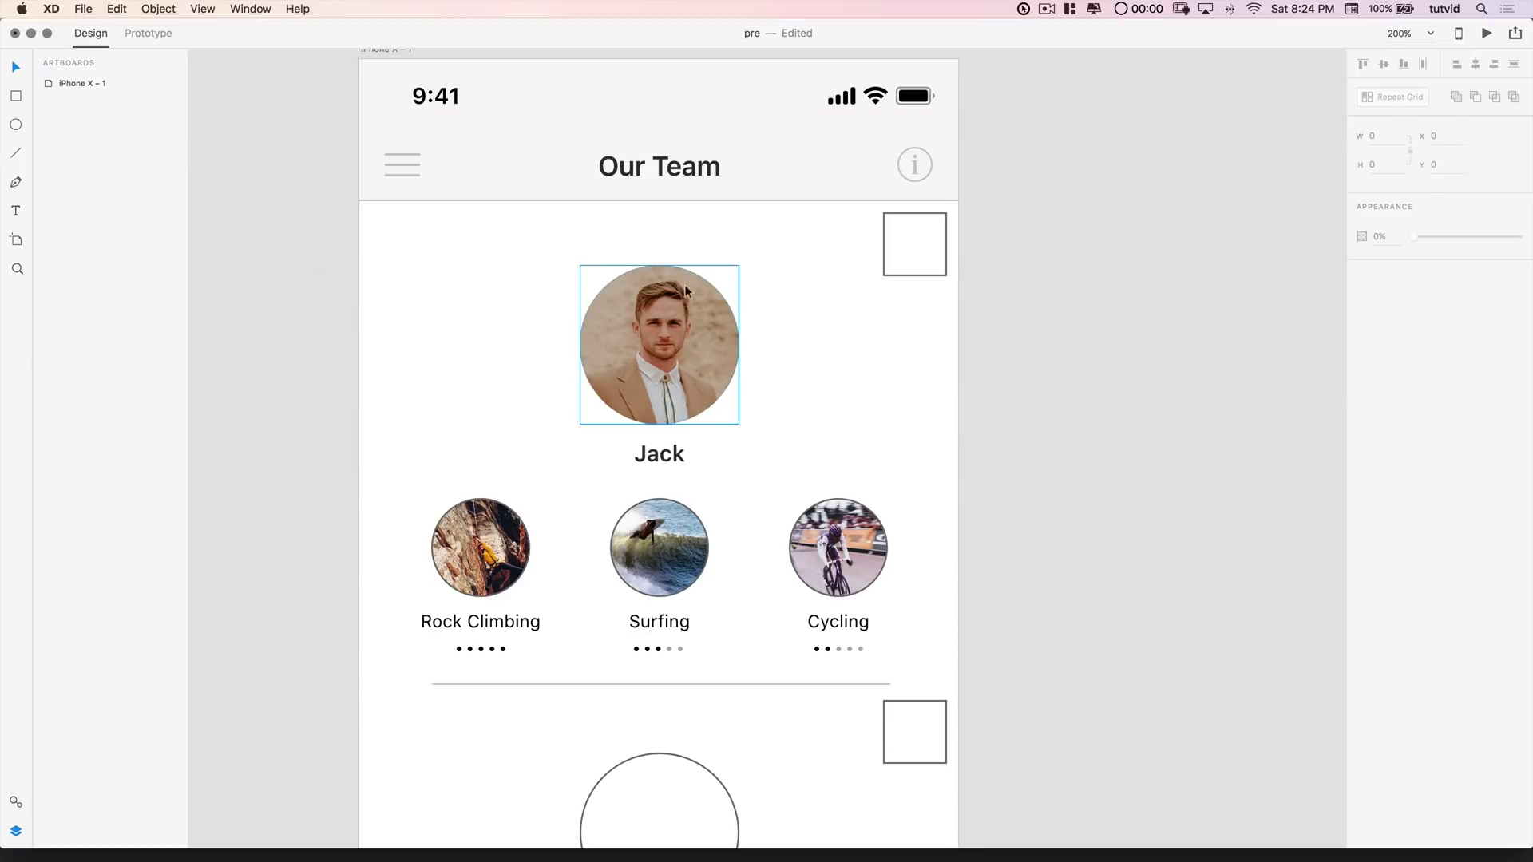
{"action": "scroll", "coordinate": [808, 553], "scroll_direction": "down", "scroll_amount": 4}
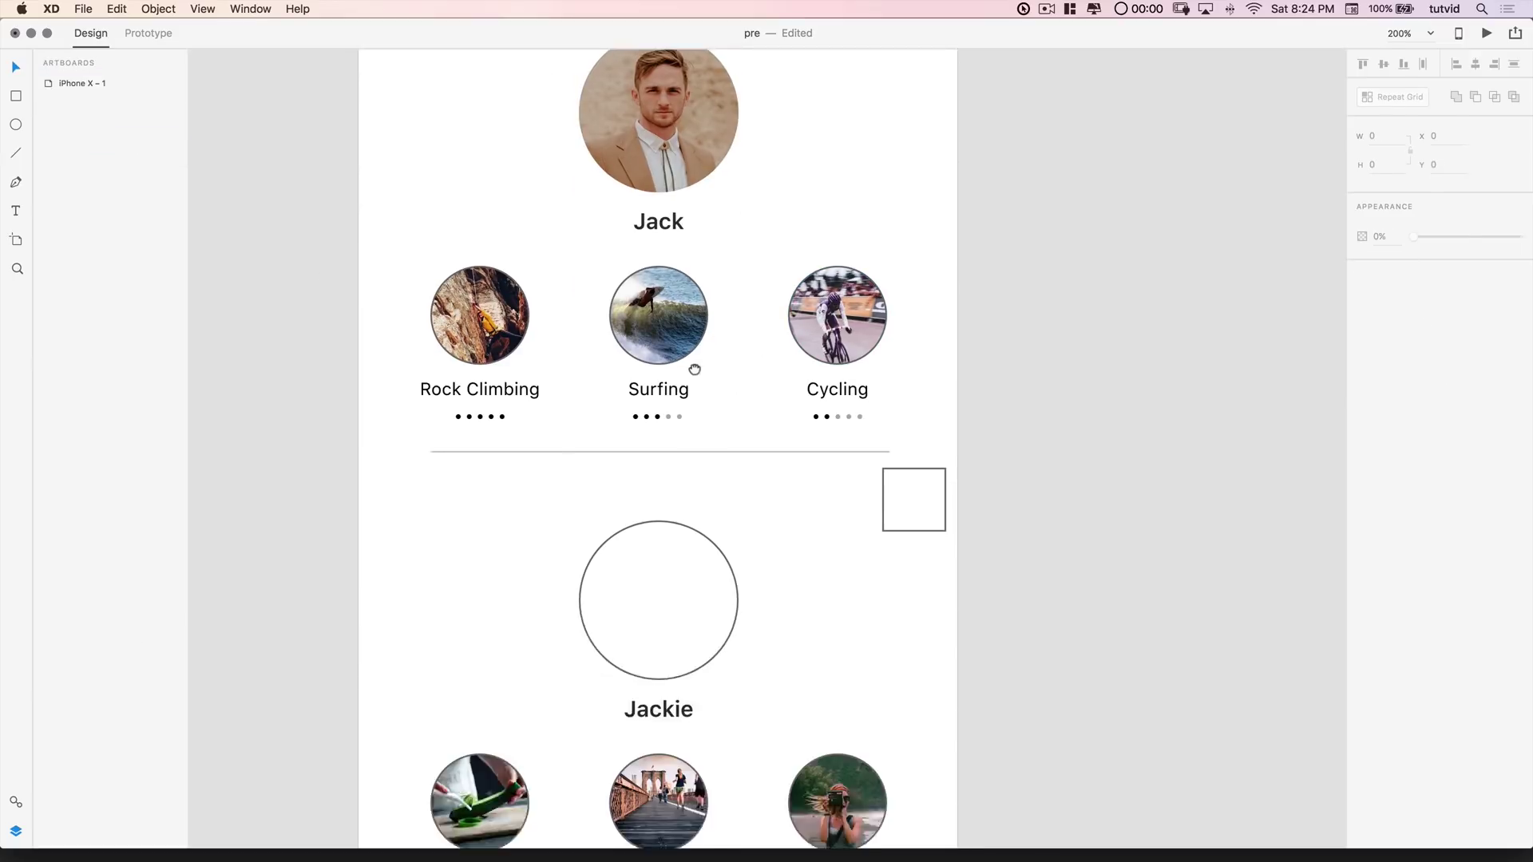
{"action": "scroll", "coordinate": [695, 367], "scroll_direction": "down", "scroll_amount": 3}
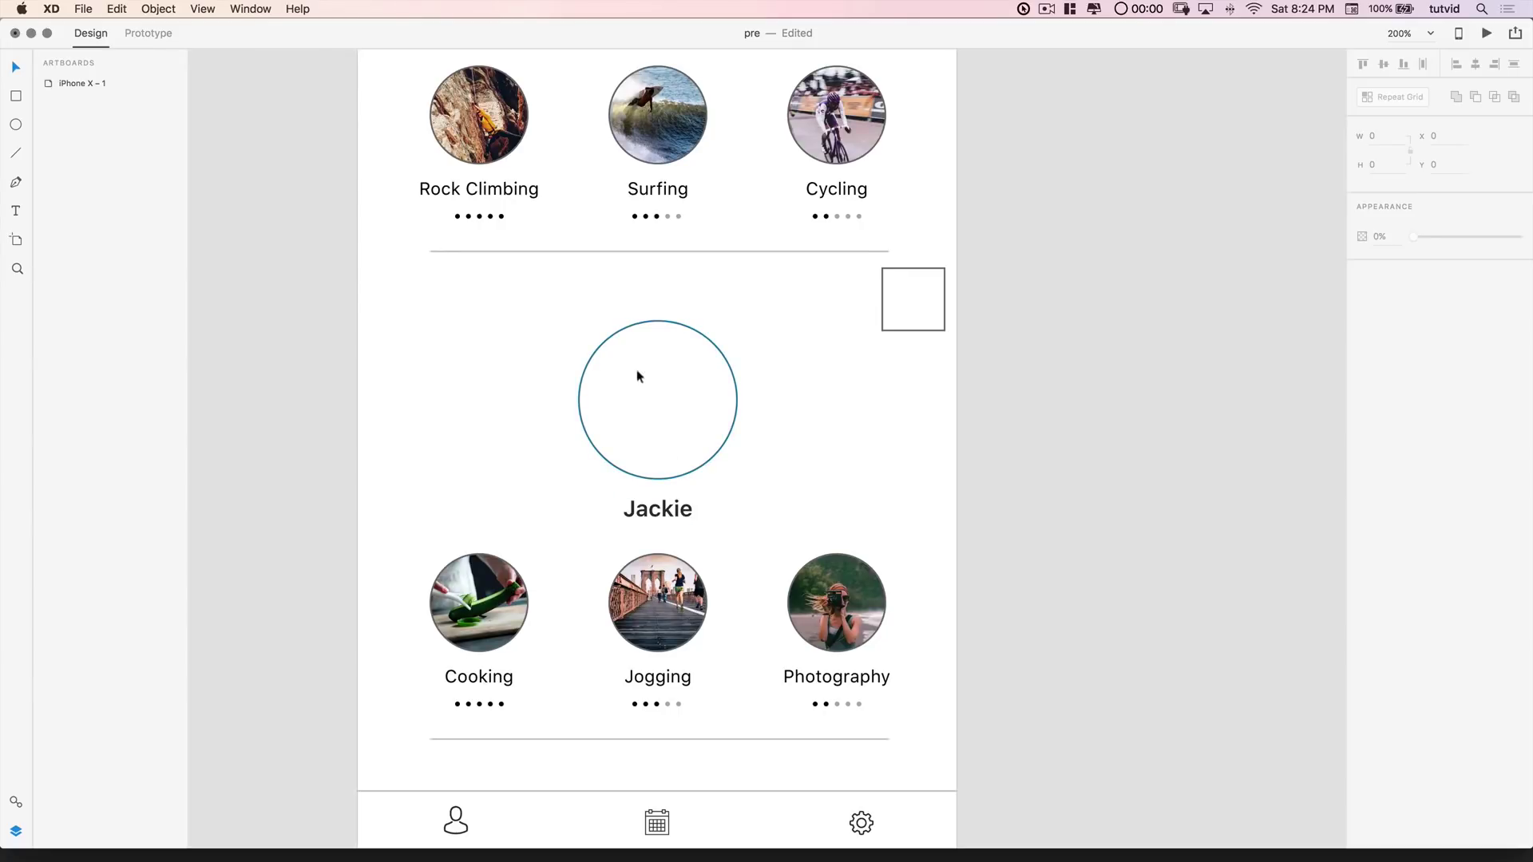
{"action": "key", "text": "super+1"}
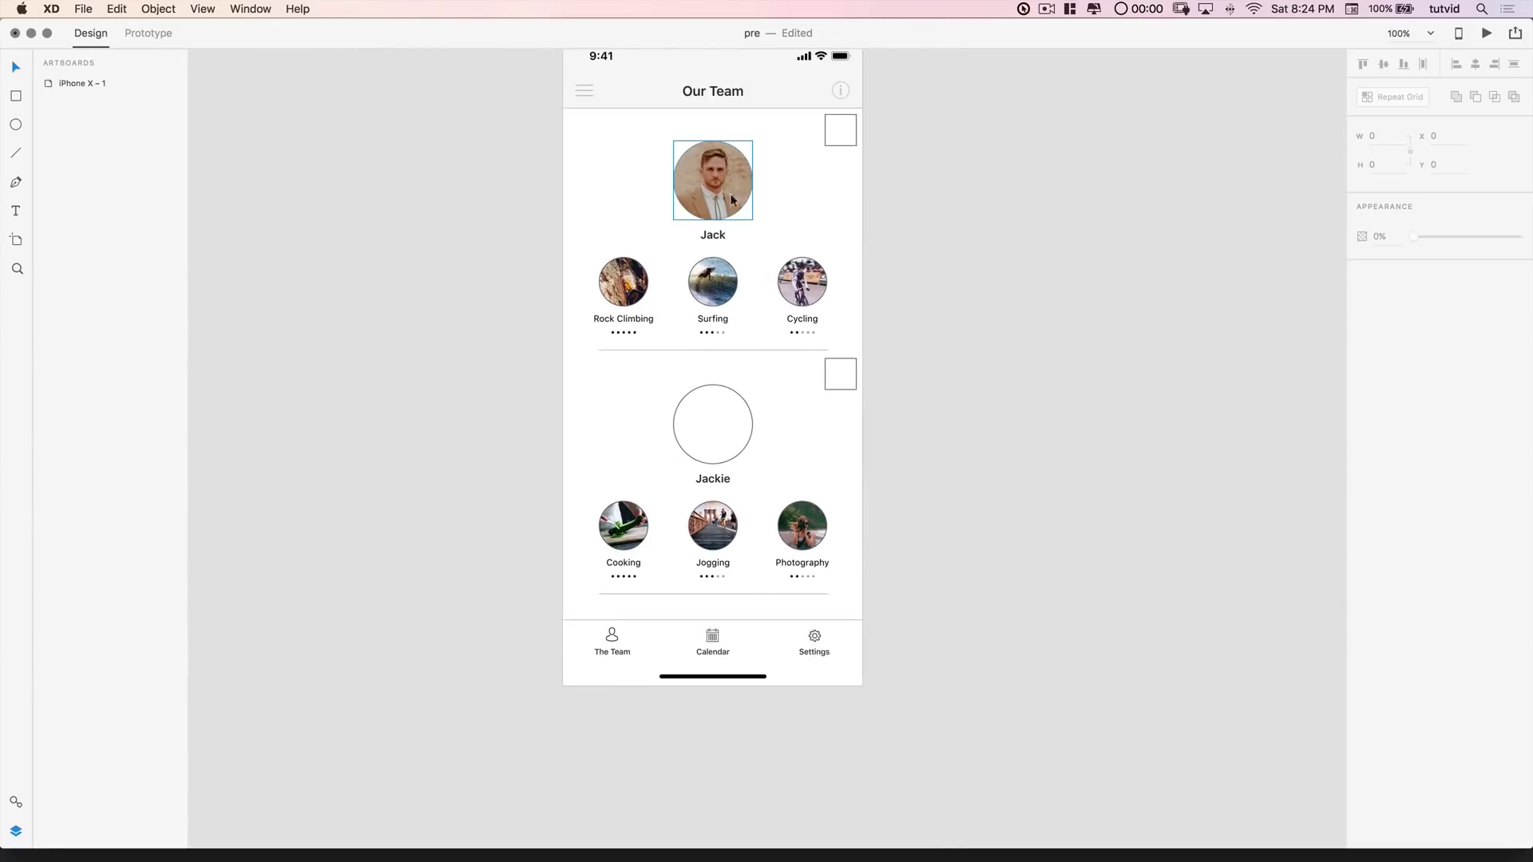
{"action": "key", "text": "super+Tab"}
Step: Import the couple photo again, scaled down and placed over Jackie's section
{"action": "left_click_drag", "start_coordinate": [1192, 305], "coordinate": [580, 451]}
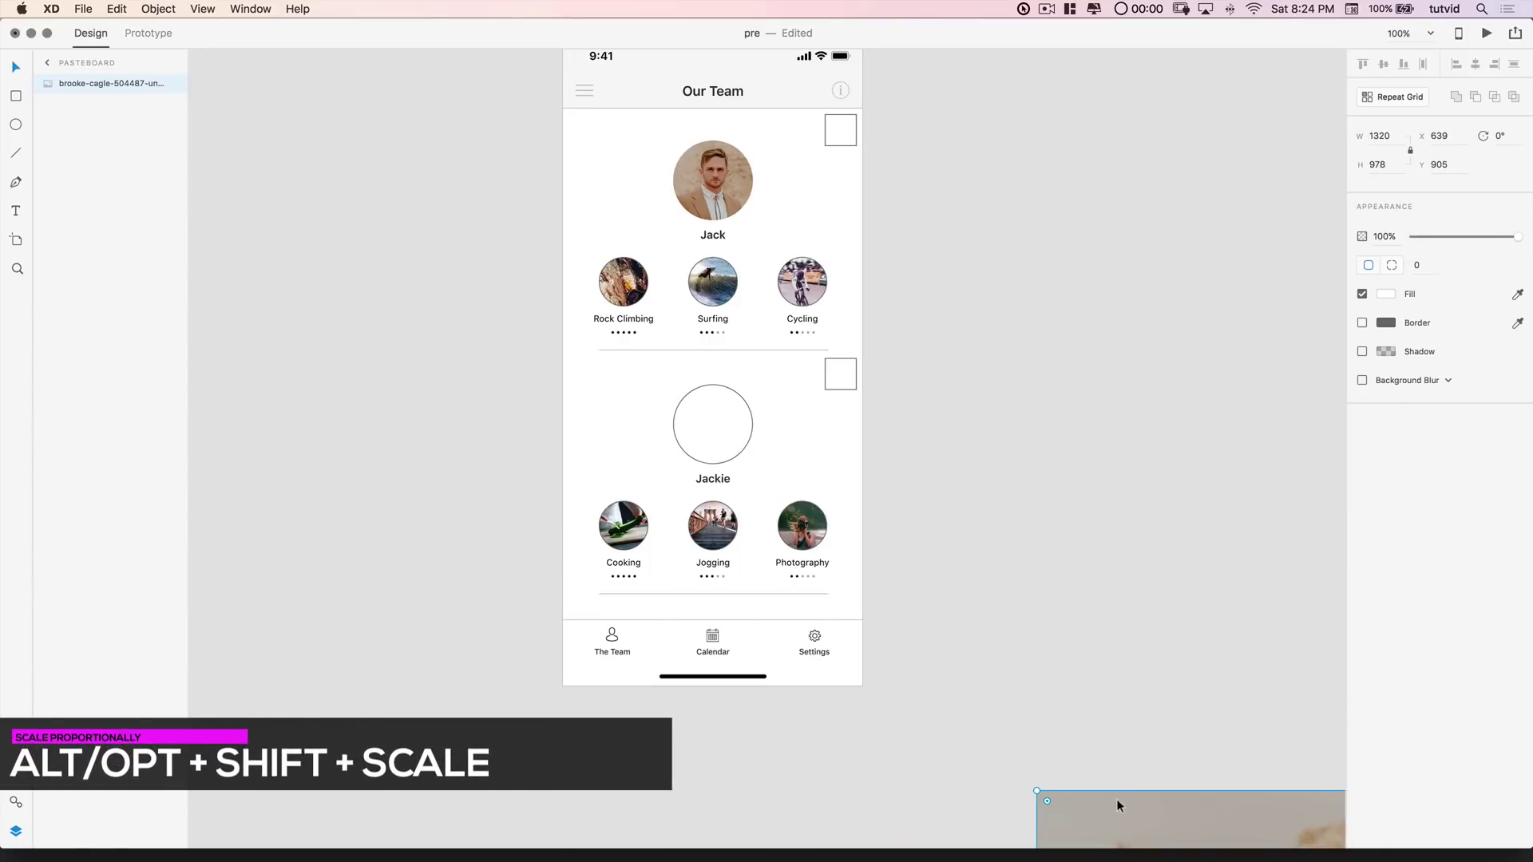
{"action": "mouse_move", "coordinate": [579, 452]}
{"action": "left_mouse_down"}
{"action": "mouse_move", "coordinate": [634, 342]}
{"action": "mouse_move", "coordinate": [359, 164]}
{"action": "mouse_move", "coordinate": [651, 439]}
{"action": "left_mouse_up"}
{"action": "left_click_drag", "start_coordinate": [971, 600], "coordinate": [809, 546]}
Step: Shift the couple photo up slightly, hide it, and select Jackie's empty avatar circle
{"action": "key", "text": "super+semicolon"}
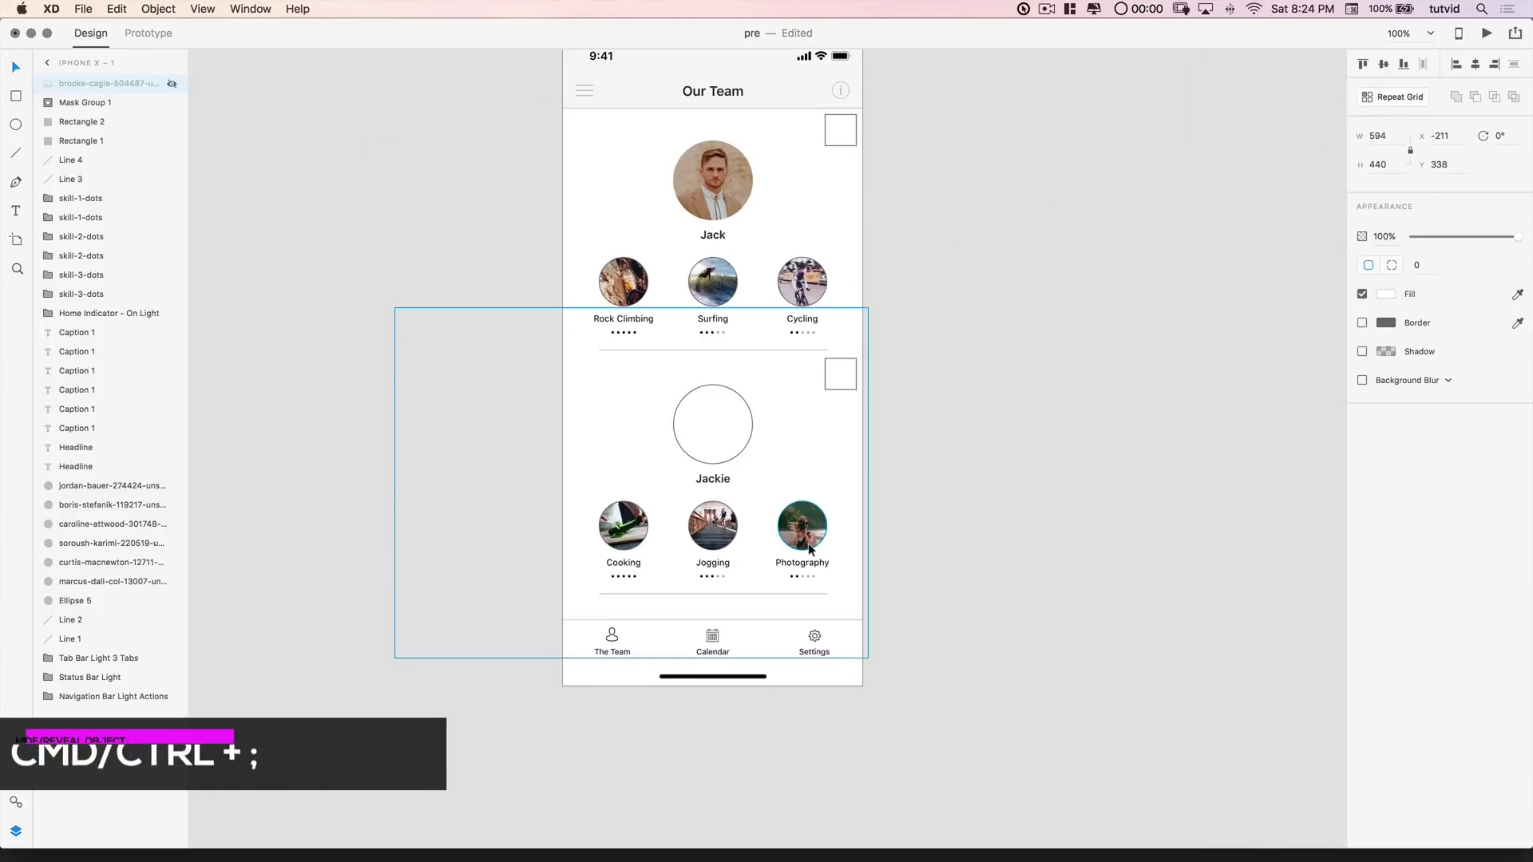
{"action": "key", "text": "super+semicolon"}
{"action": "left_click_drag", "start_coordinate": [758, 525], "coordinate": [756, 498]}
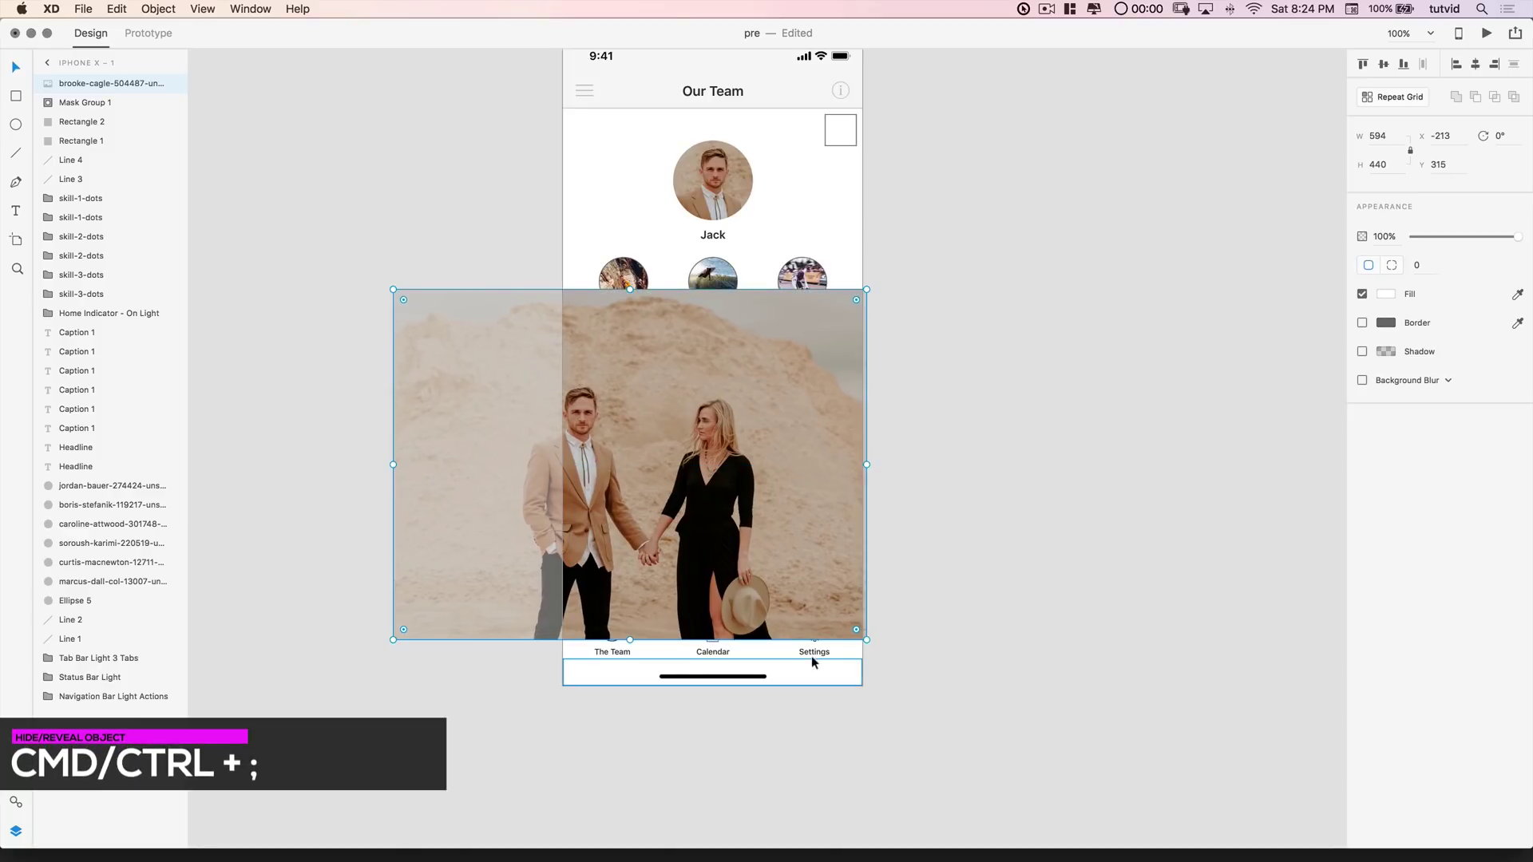
{"action": "key", "text": "super+semicolon"}
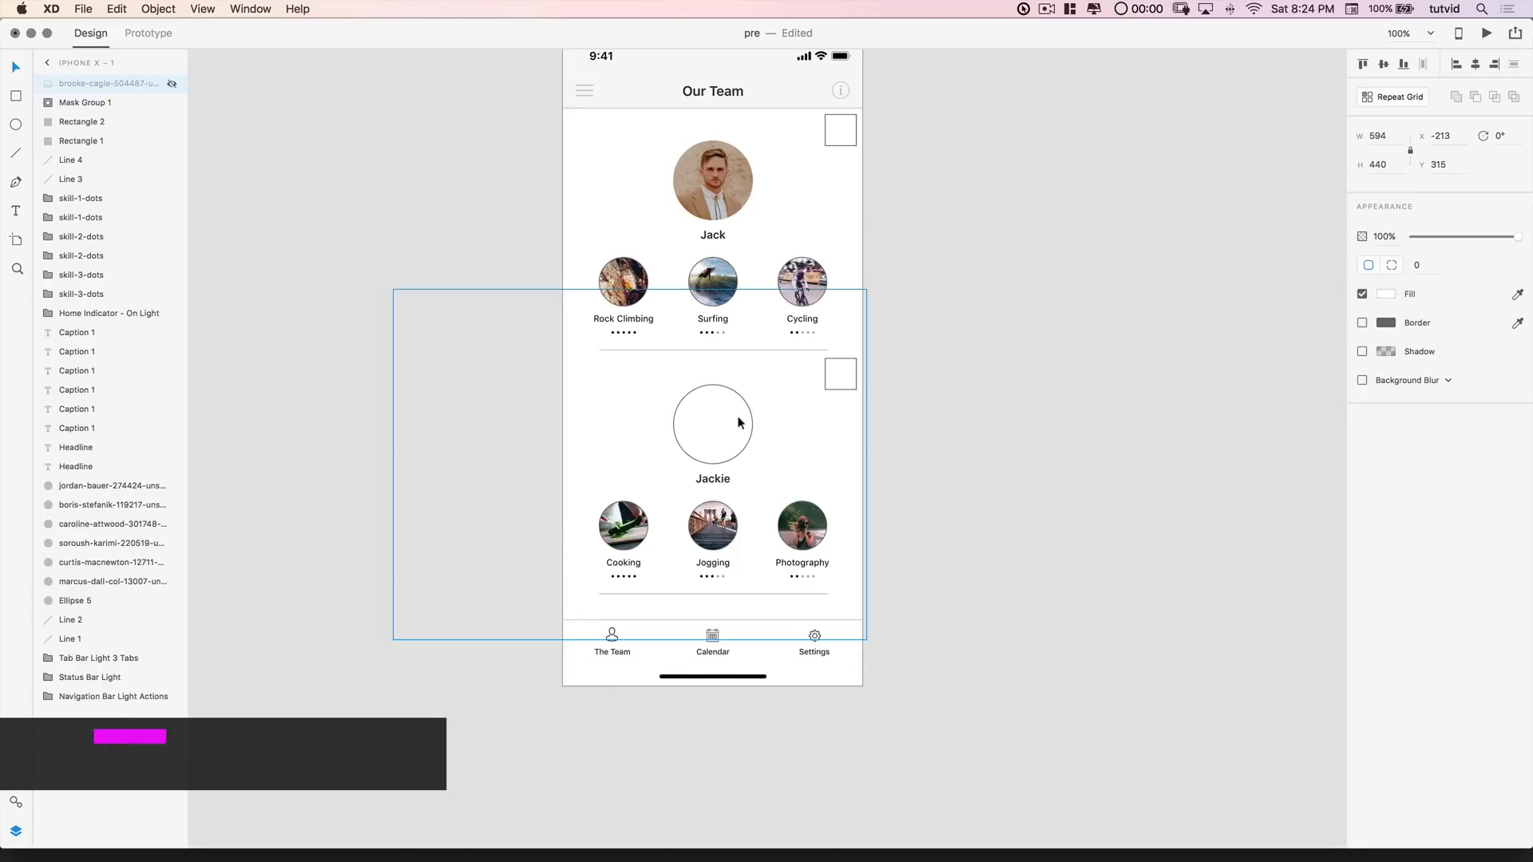
{"action": "left_click", "coordinate": [719, 426]}
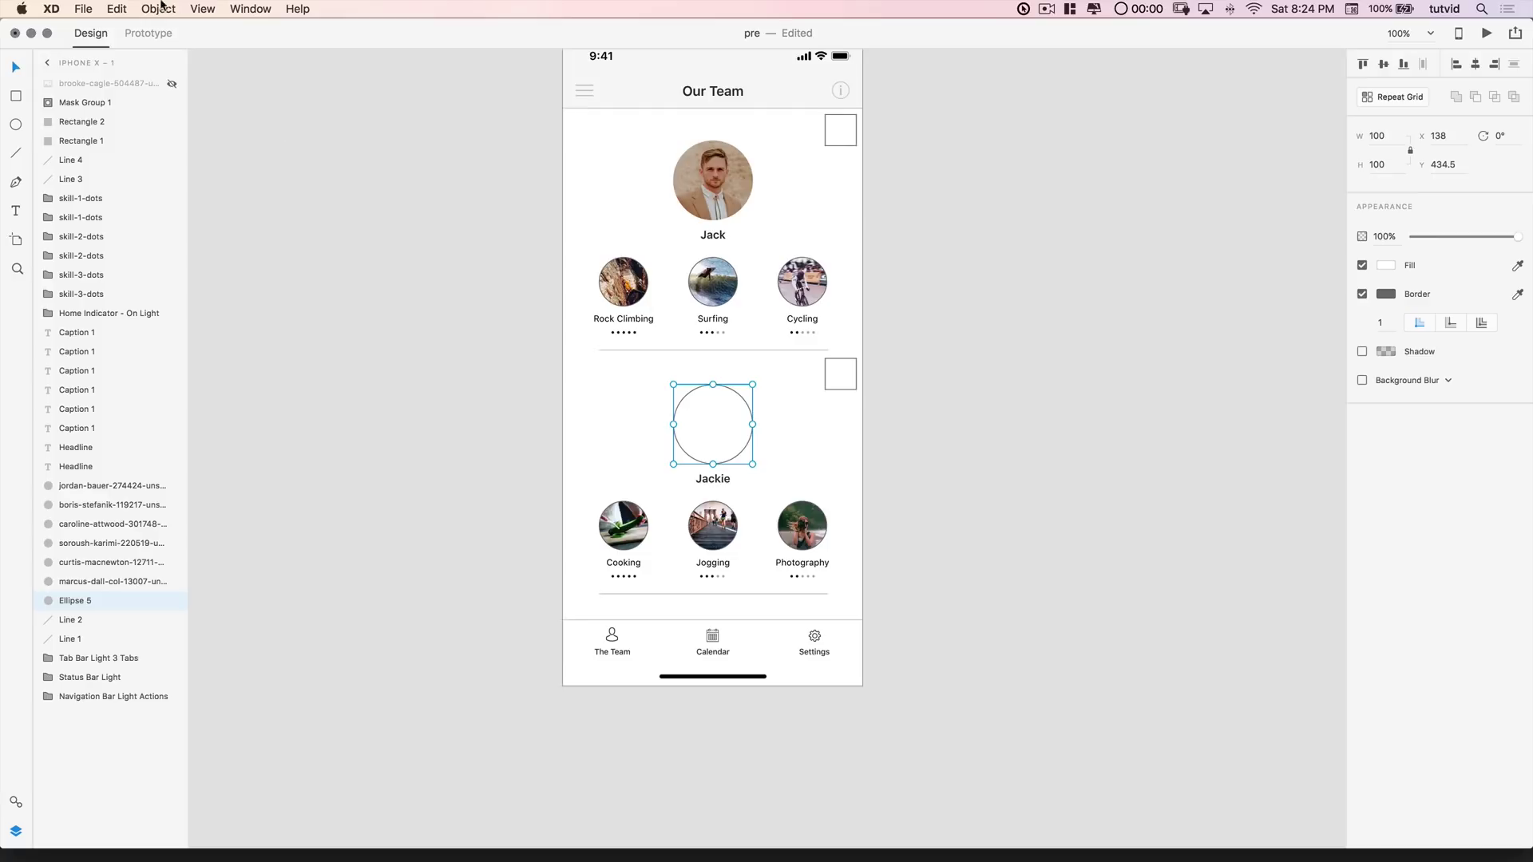
Step: Cut Jackie's Ellipse 5 circle and paste it above the unhidden couple photo
{"action": "left_click", "coordinate": [116, 8]}
{"action": "left_click", "coordinate": [138, 66]}
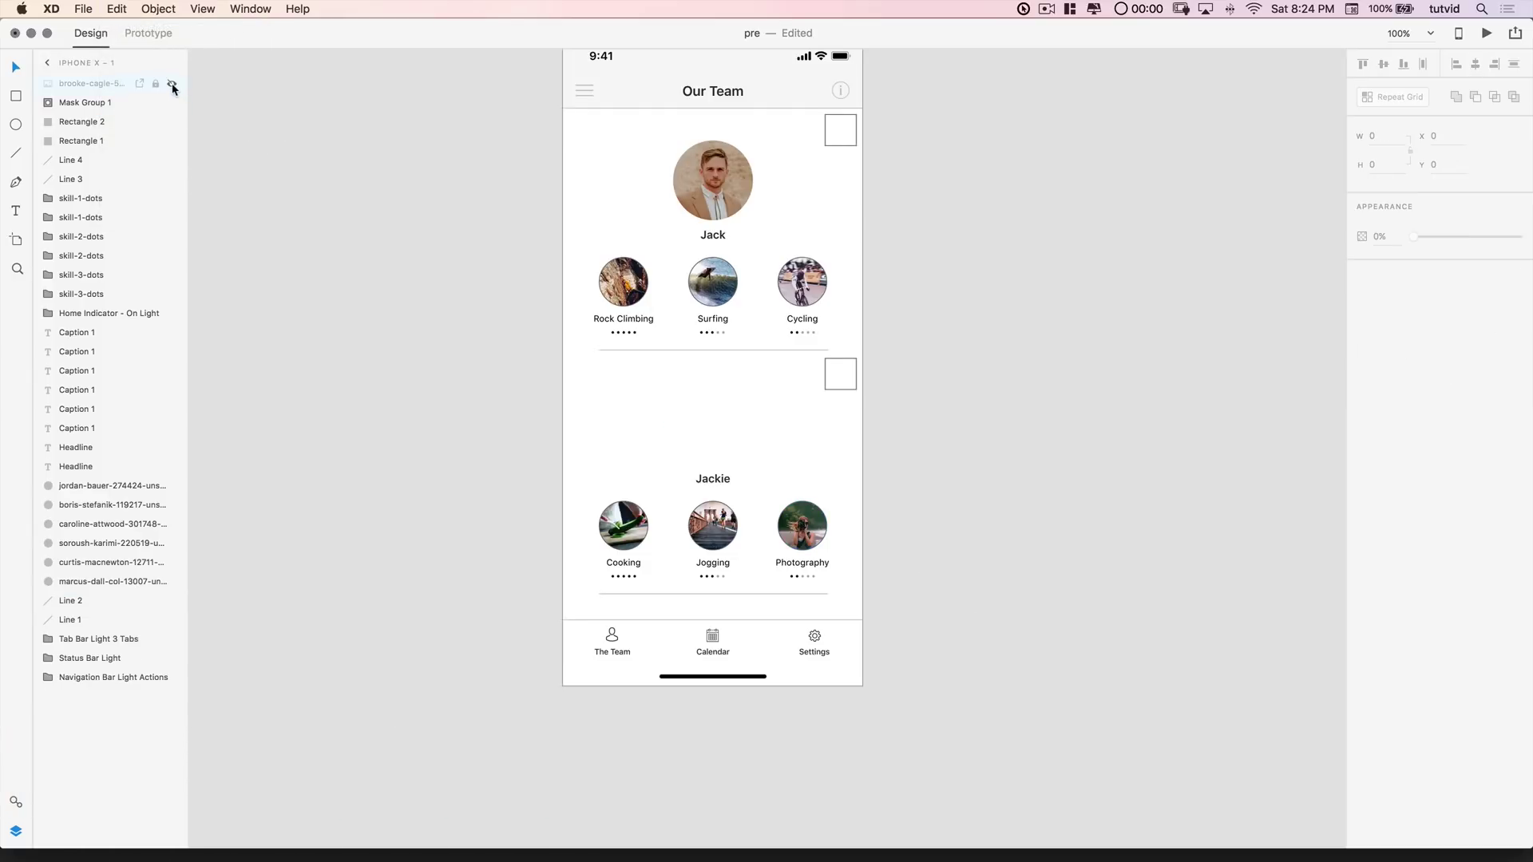
{"action": "left_click", "coordinate": [173, 87]}
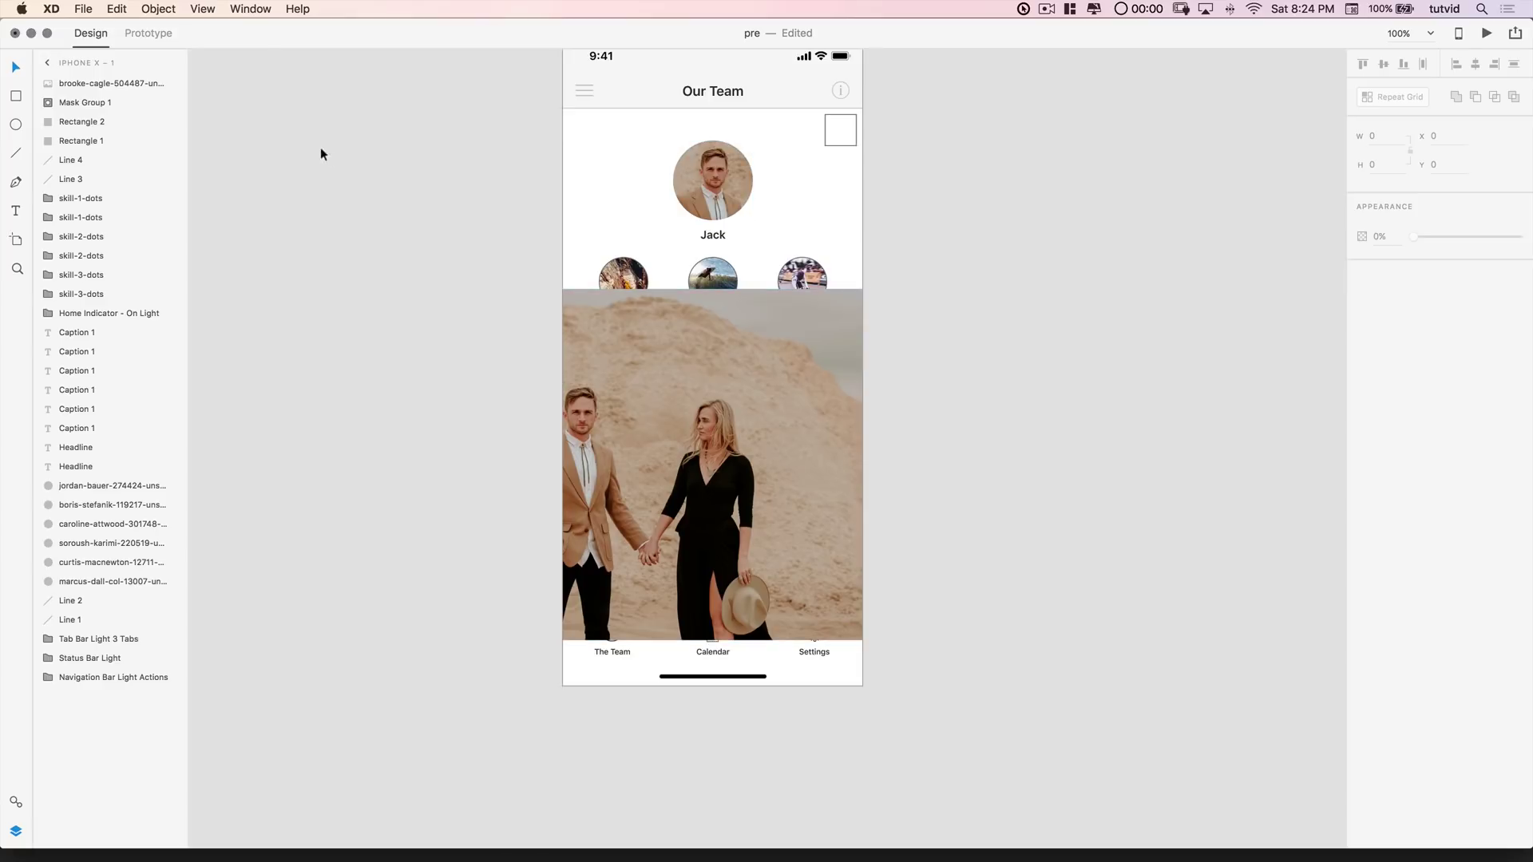
{"action": "left_click", "coordinate": [116, 8]}
{"action": "left_click", "coordinate": [139, 96]}
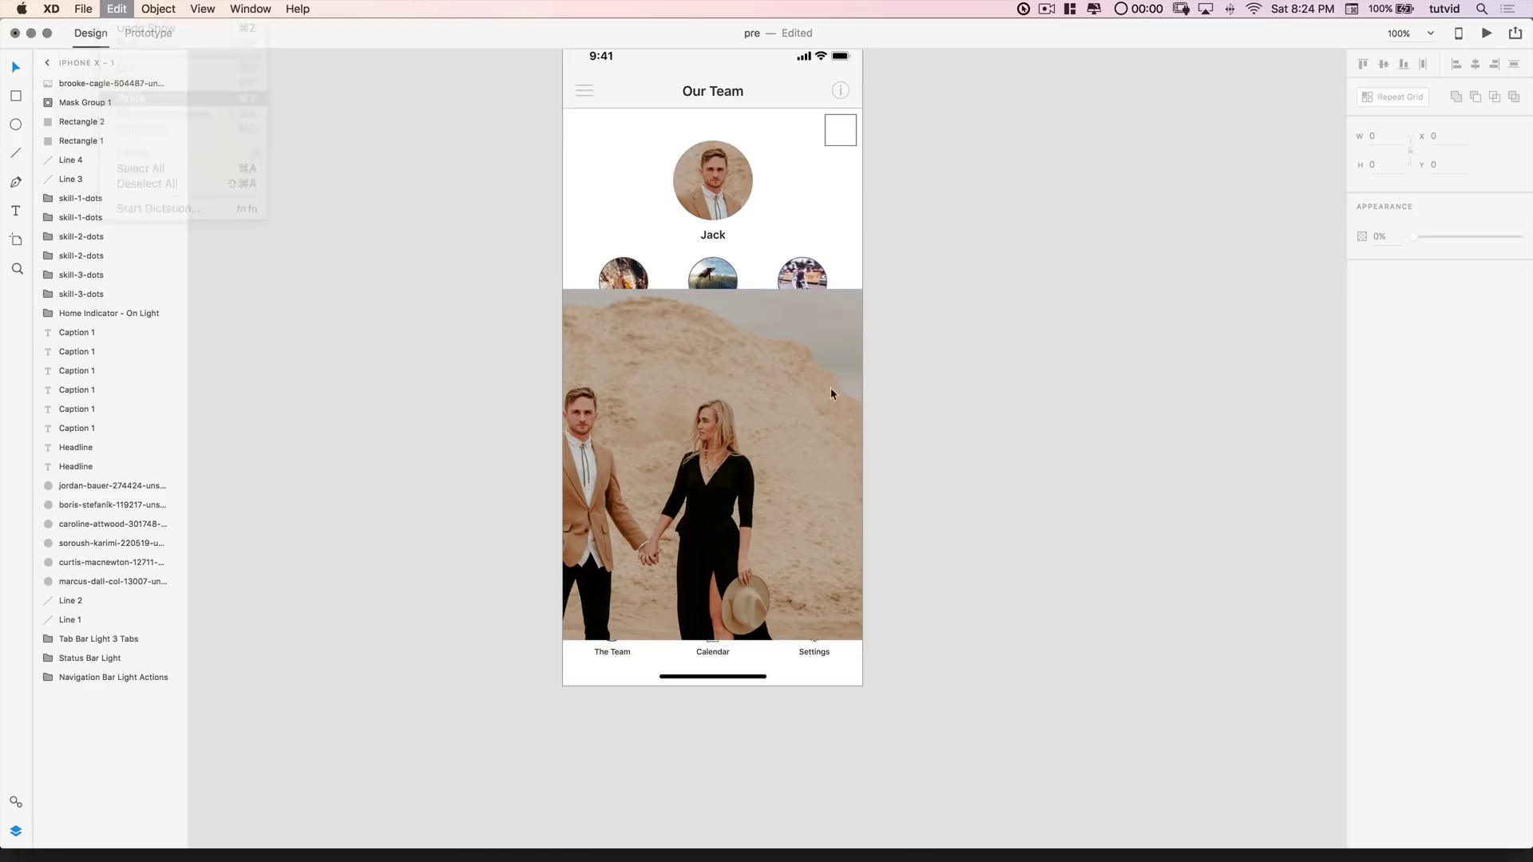
Step: Mask the couple photo with Jackie's circle using Mask with Shape
{"action": "left_click", "coordinate": [813, 351], "text": "shift"}
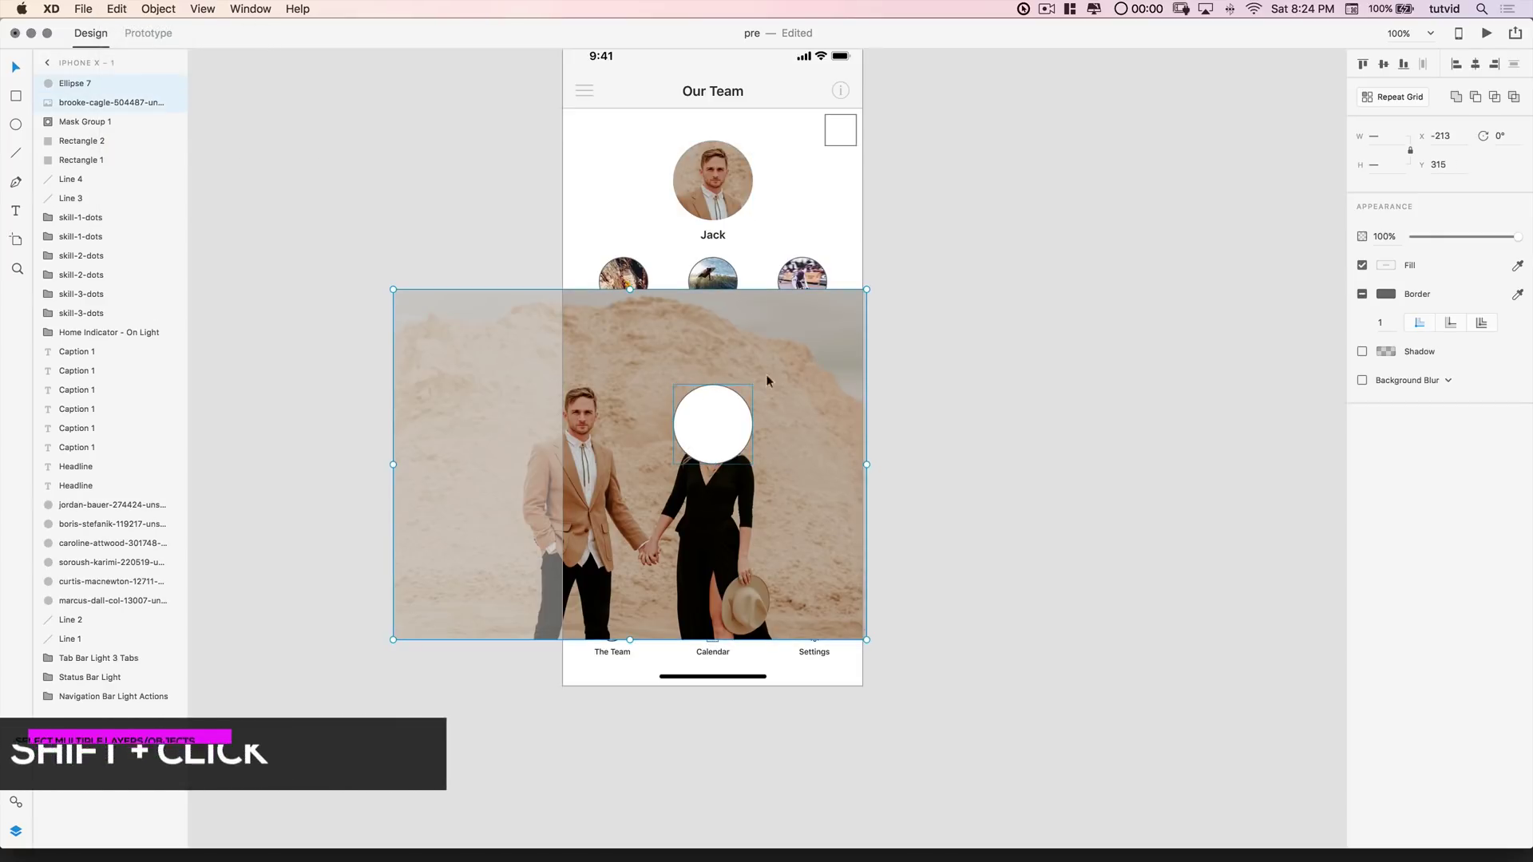
{"action": "left_click", "coordinate": [716, 179], "text": "shift"}
{"action": "left_click", "coordinate": [156, 8]}
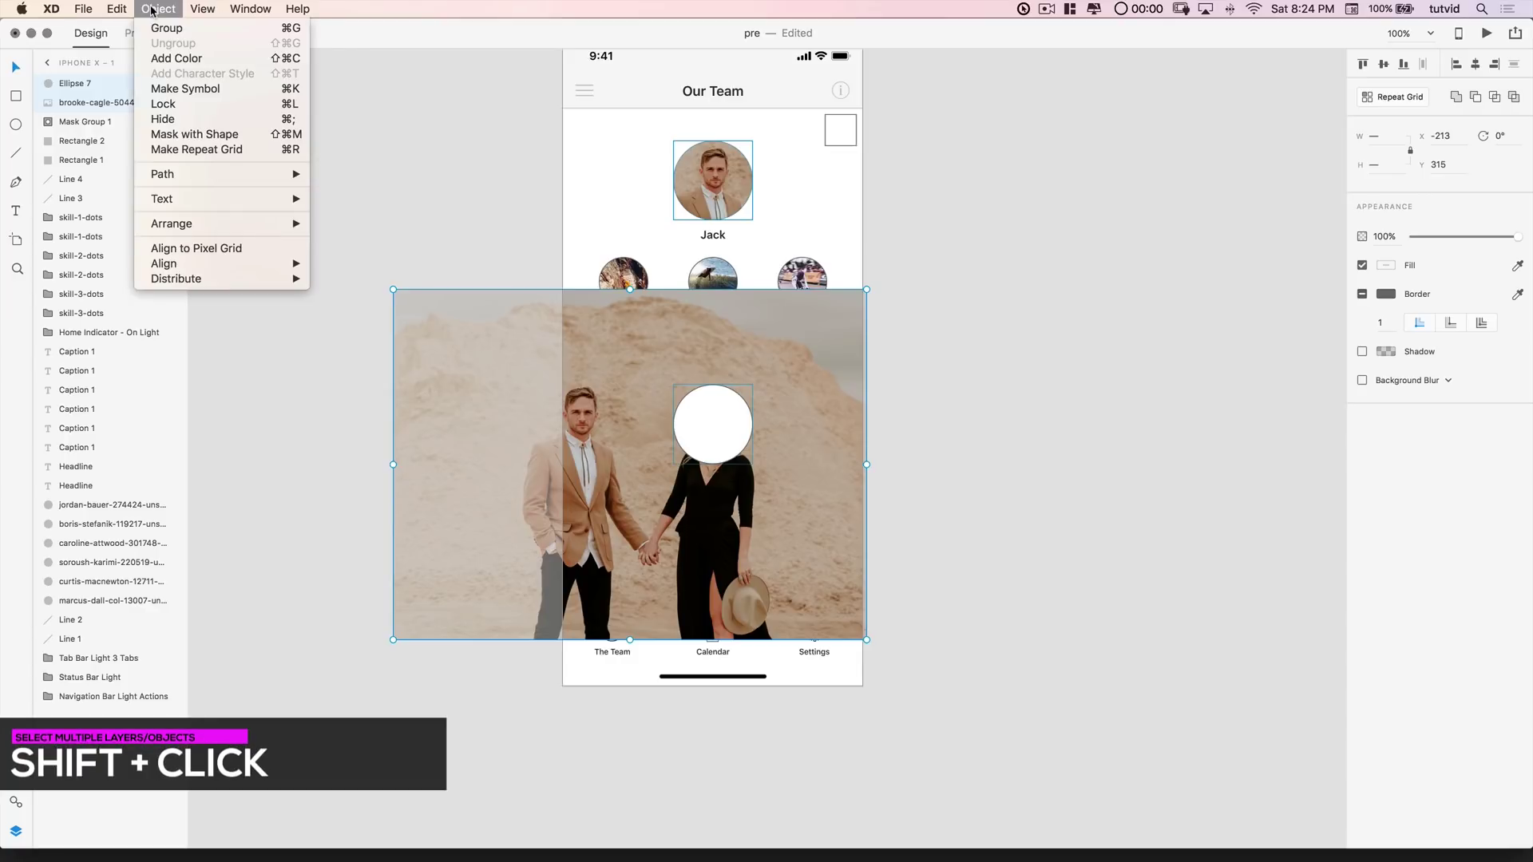
{"action": "left_click", "coordinate": [208, 135]}
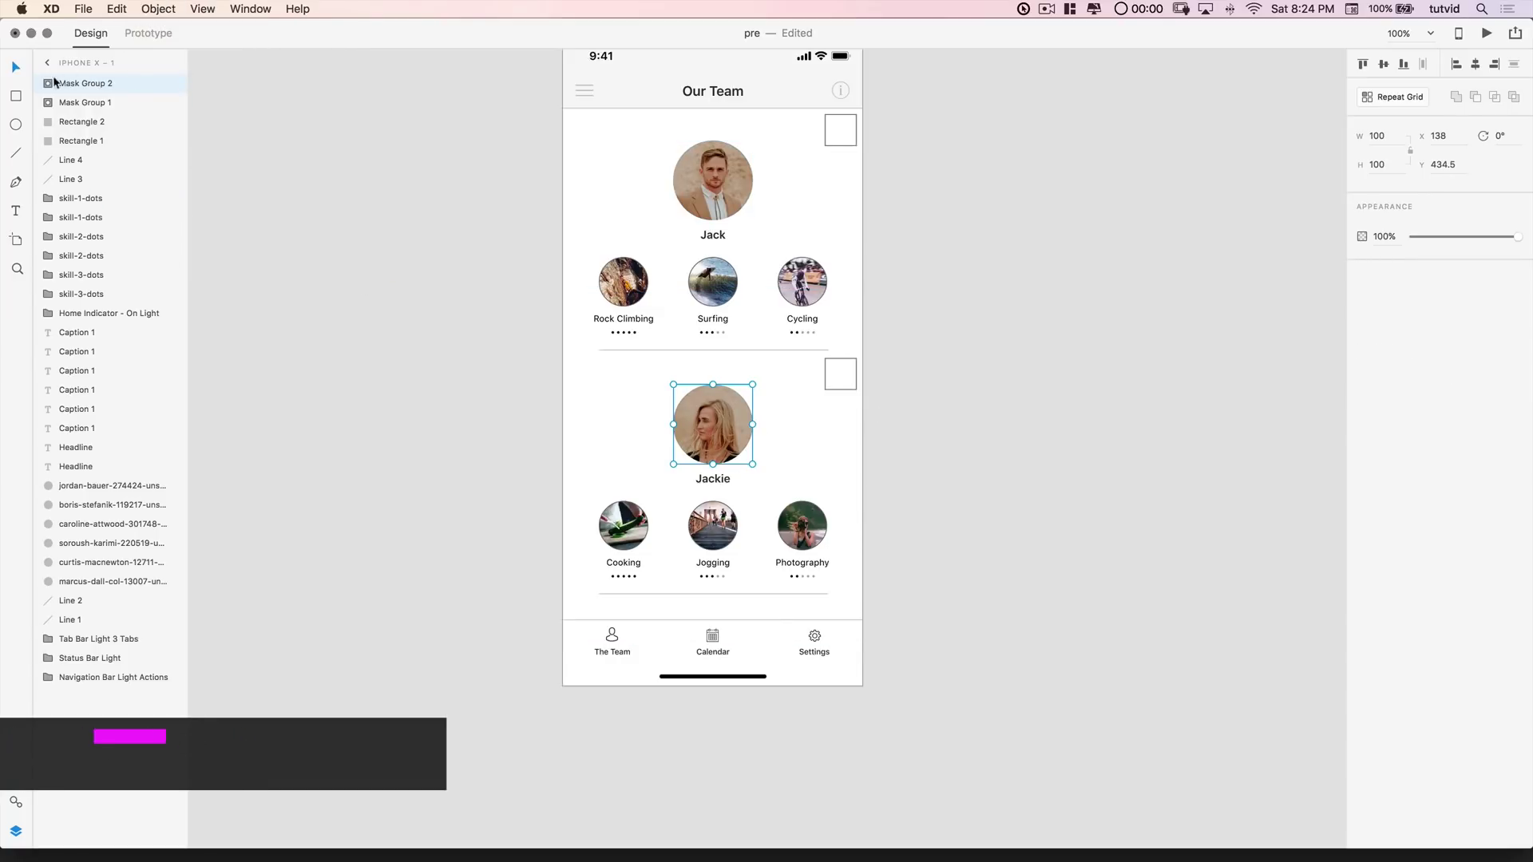
Step: Rename Mask Group 2 to 'Jackie' and Mask Group 1 to 'Jack Headshot'
{"action": "double_click", "coordinate": [86, 84]}
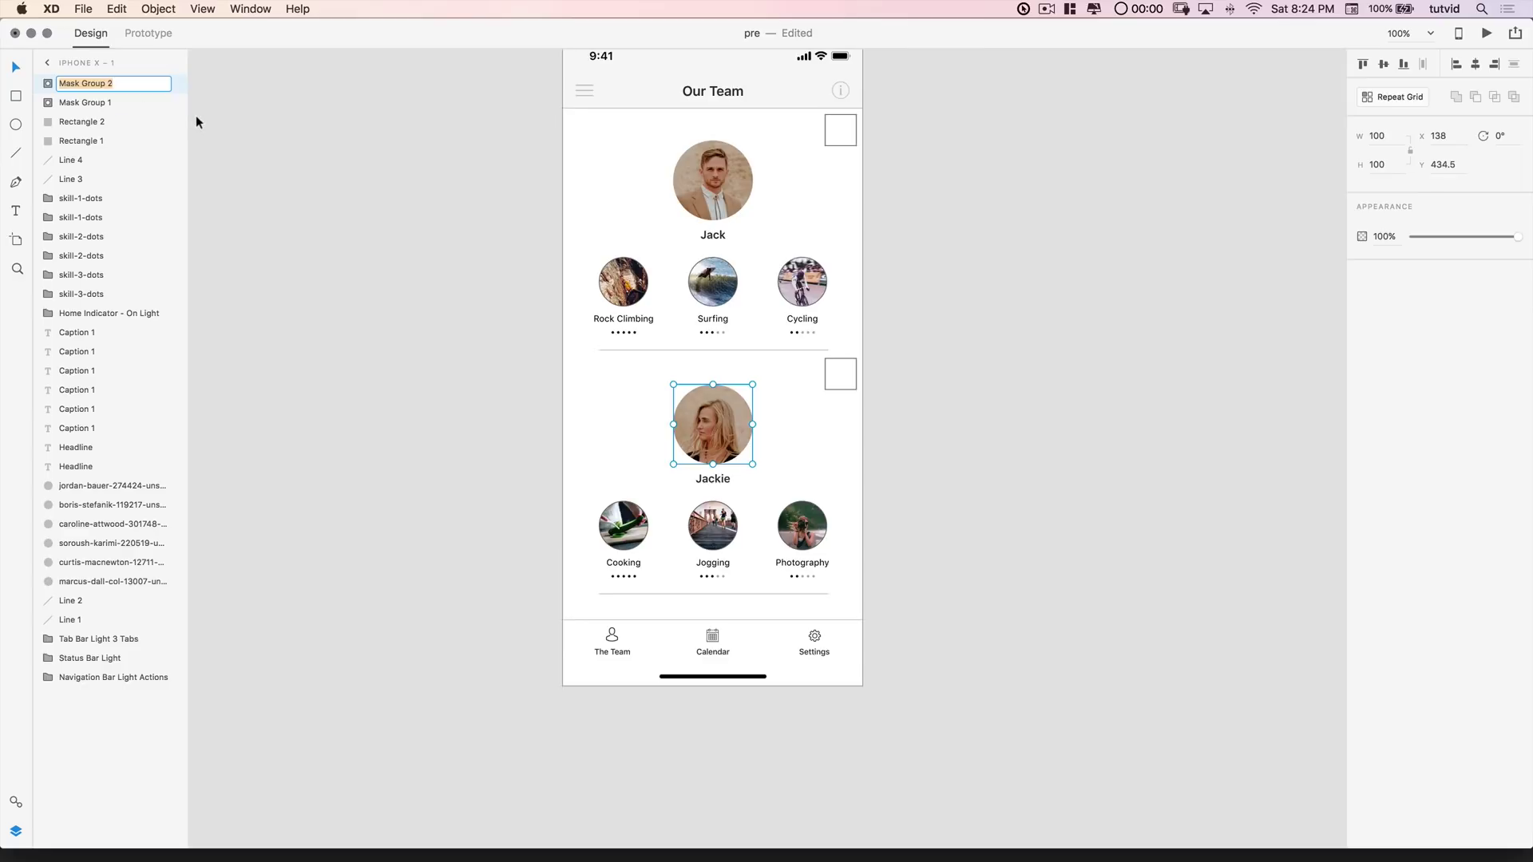
{"action": "type", "text": "Jackie"}
{"action": "key", "text": "Return"}
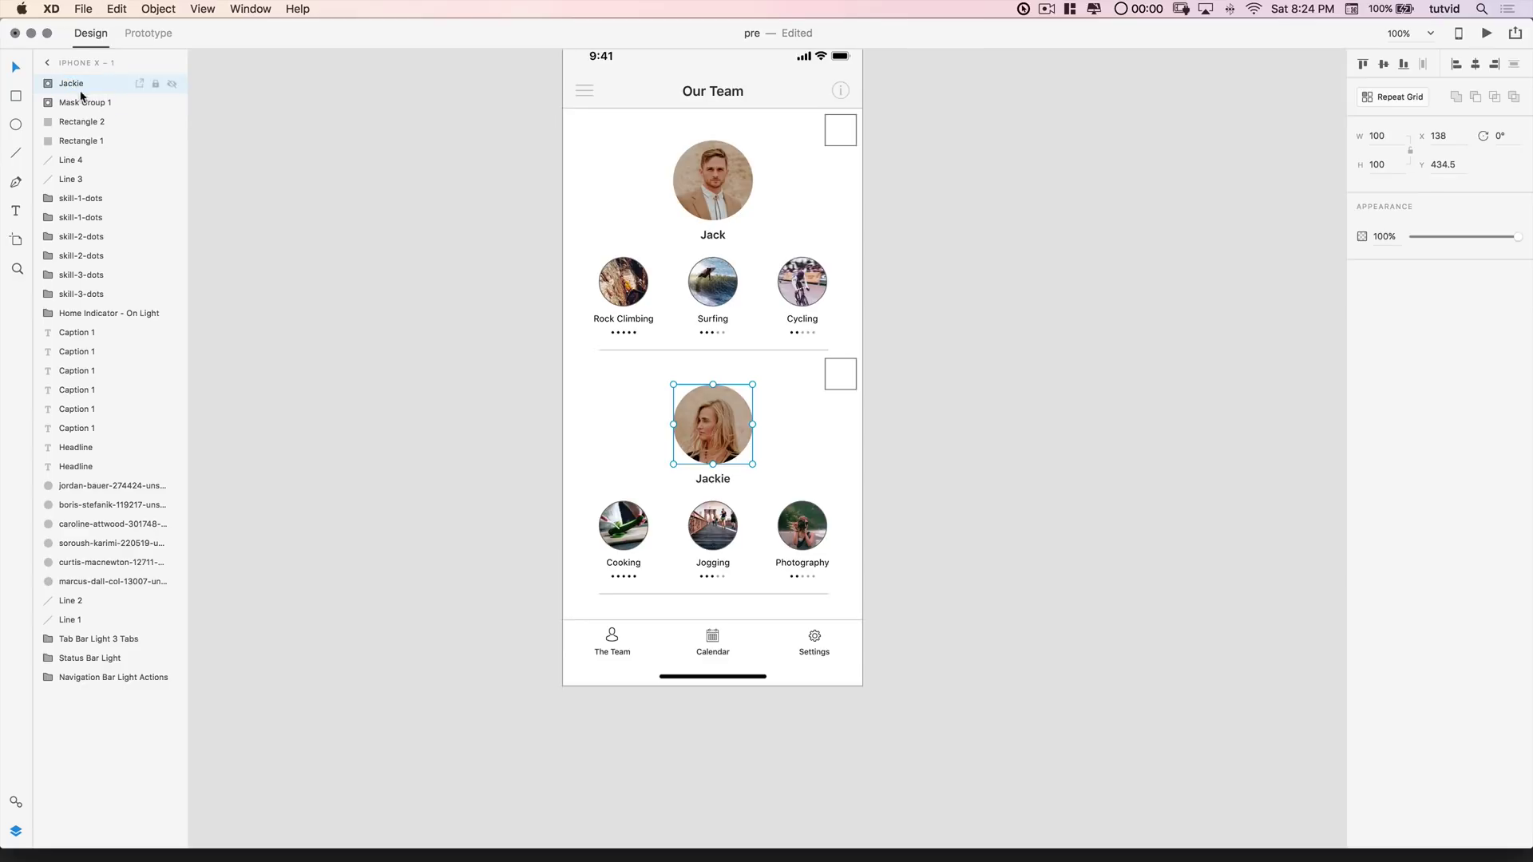
{"action": "double_click", "coordinate": [82, 102]}
{"action": "type", "text": "Jack Headshot"}
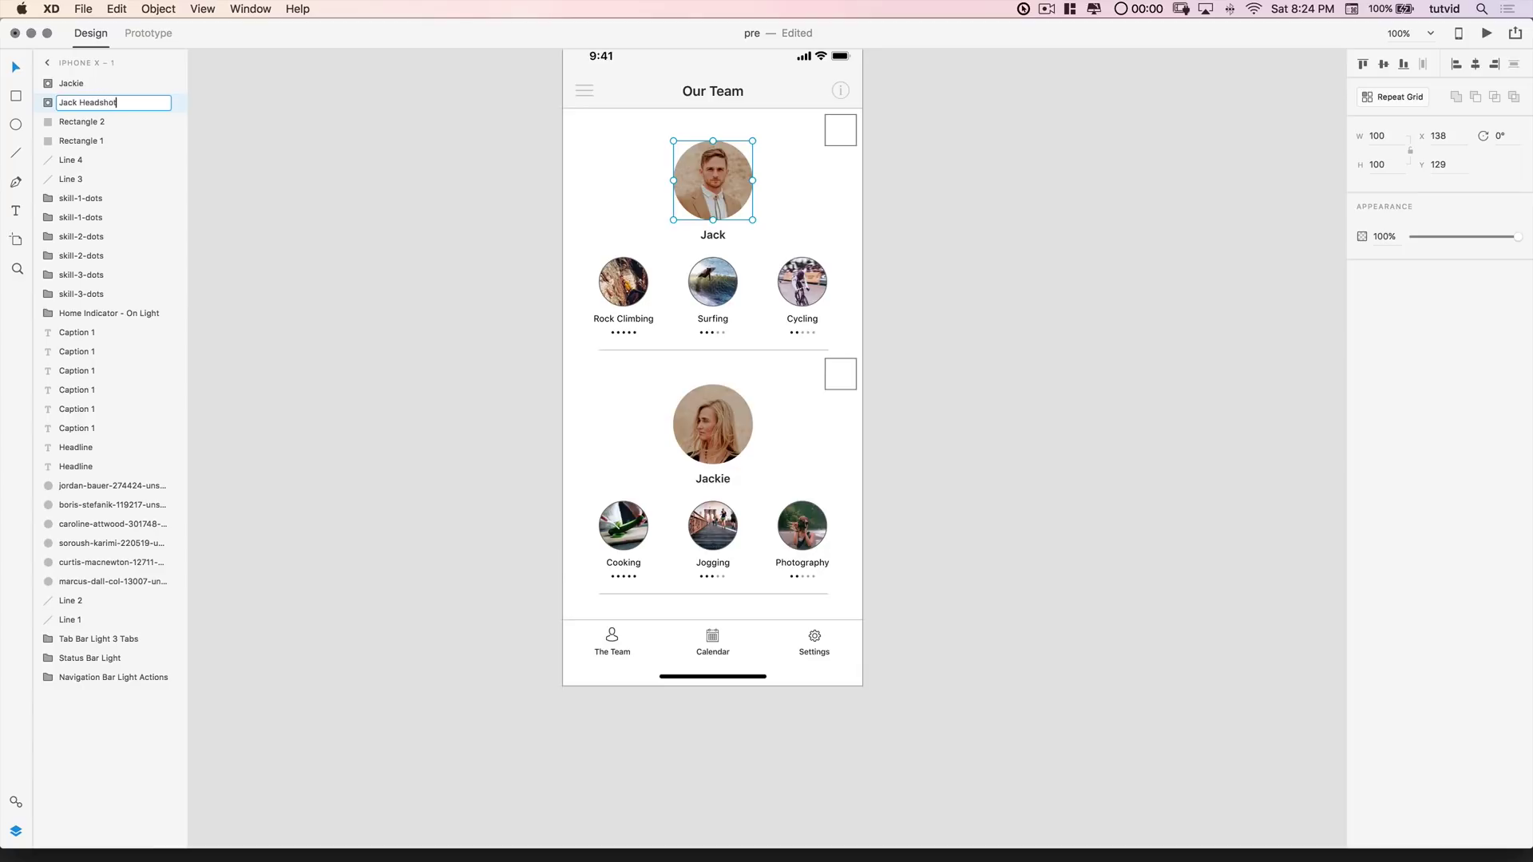
{"action": "key", "text": "Return"}
{"action": "left_click", "coordinate": [40, 85]}
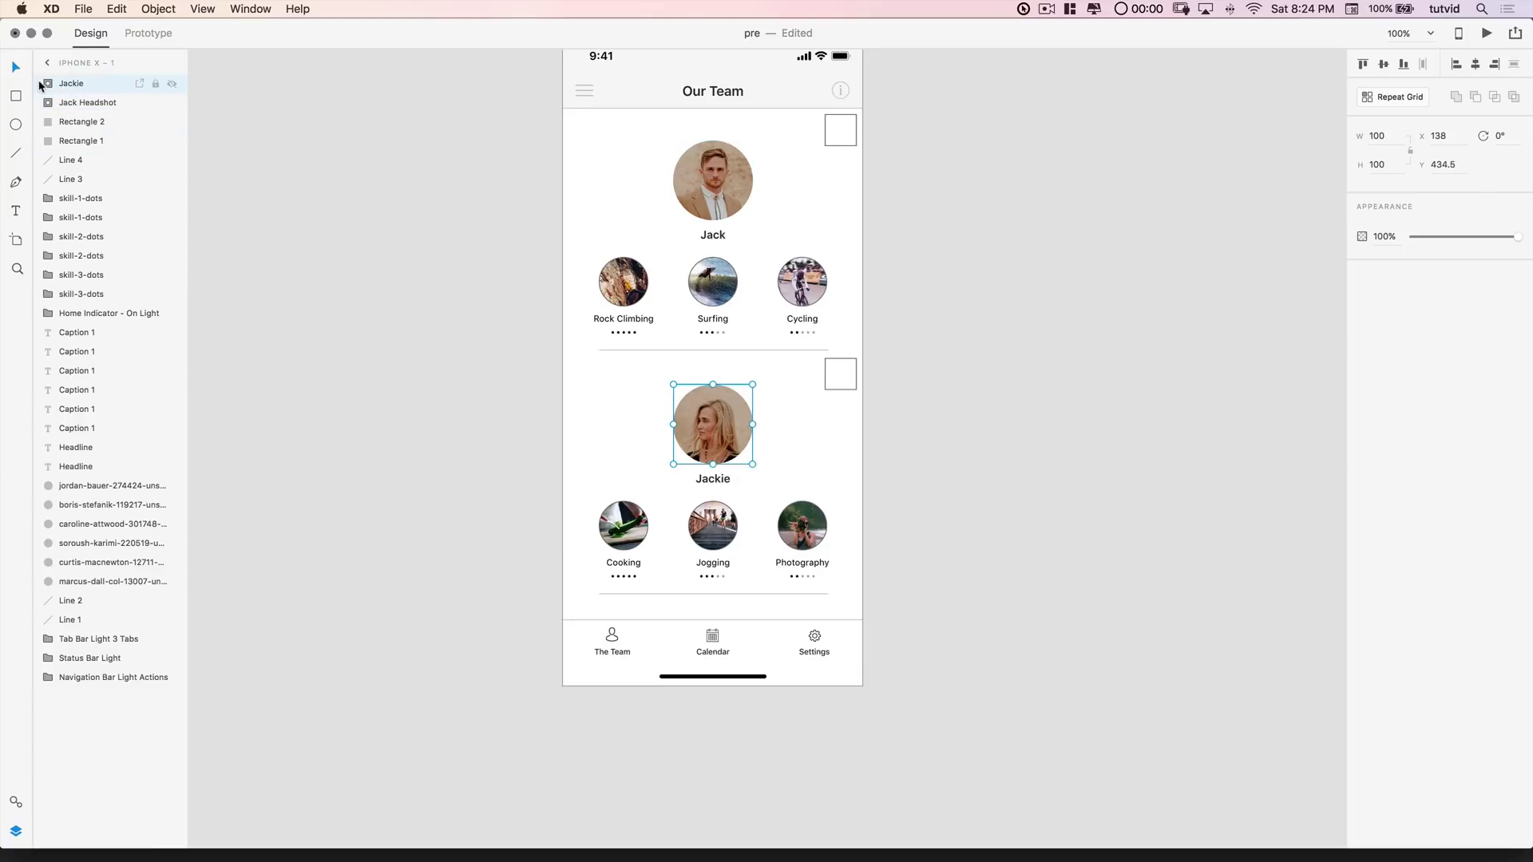
Step: Shrink and nudge the photo inside Jackie's mask to frame her face, then exit editing
{"action": "left_click", "coordinate": [113, 123]}
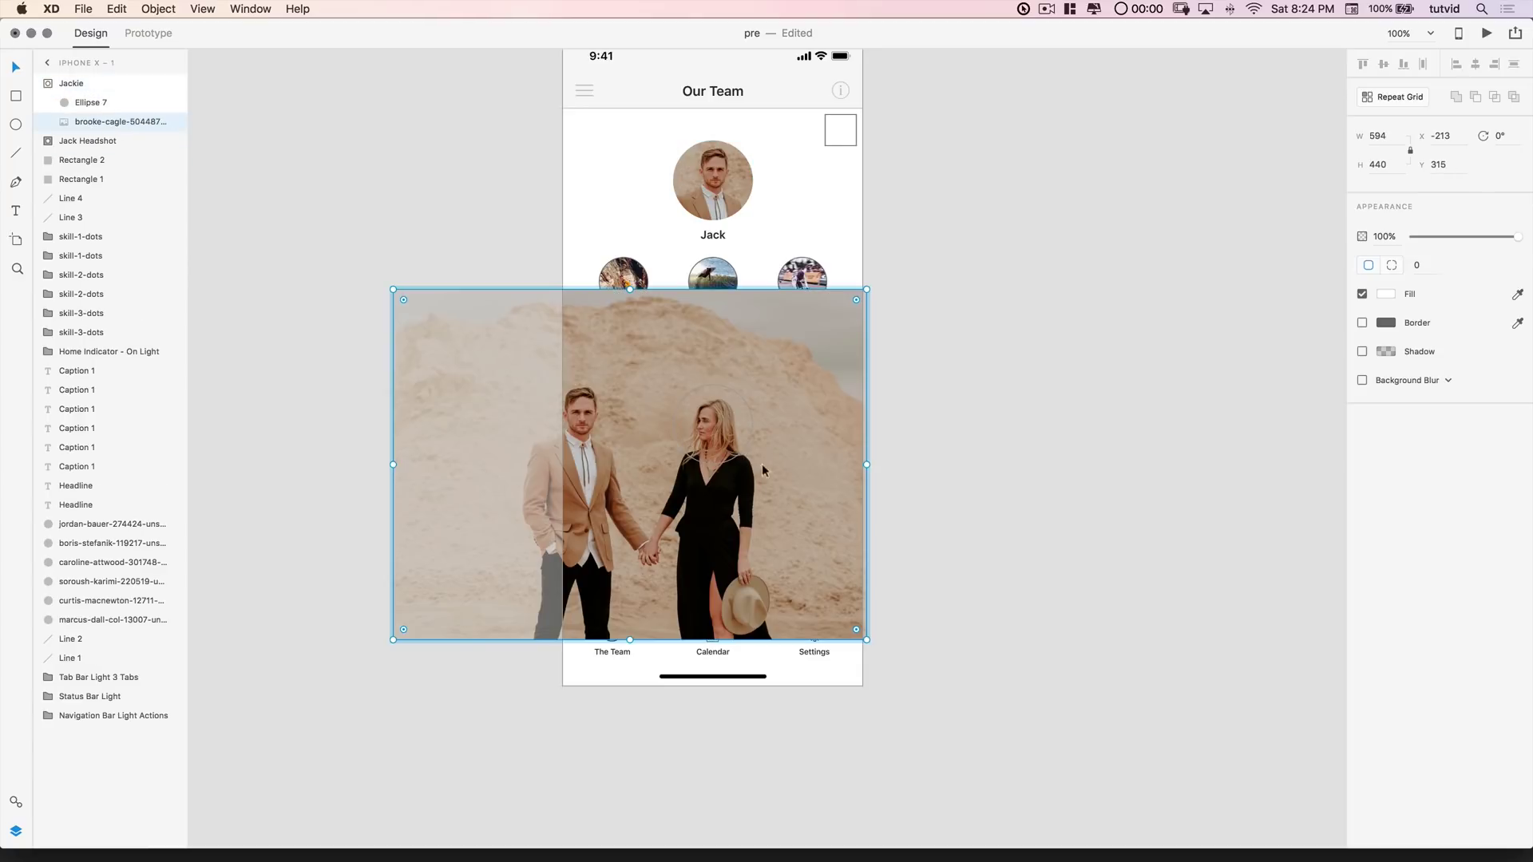
{"action": "key", "text": "Up"}
{"action": "key", "text": "Up"}
{"action": "key", "text": "Up"}
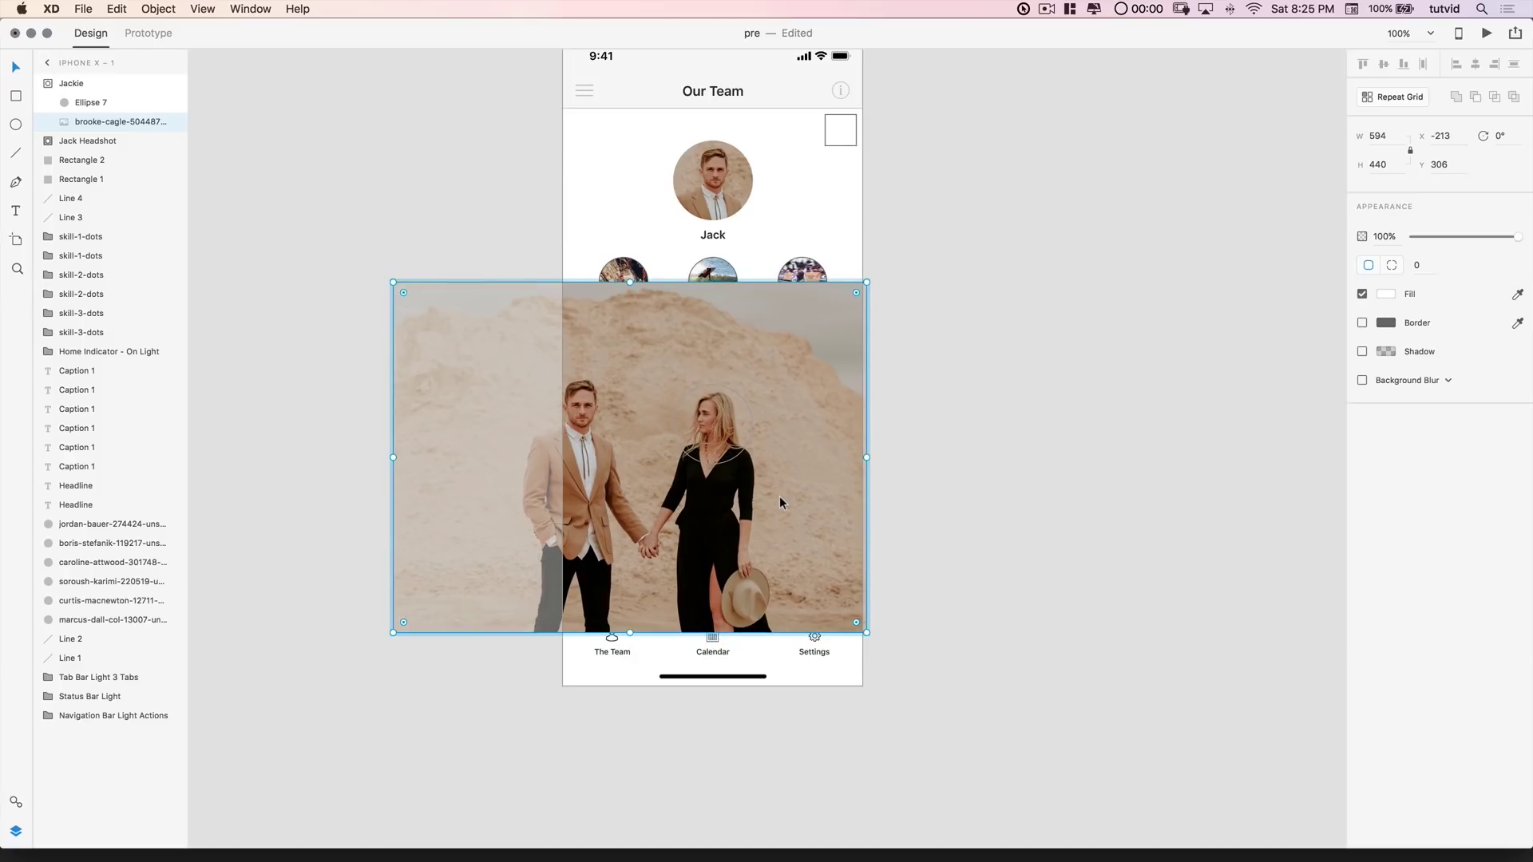
{"action": "key", "text": "Left"}
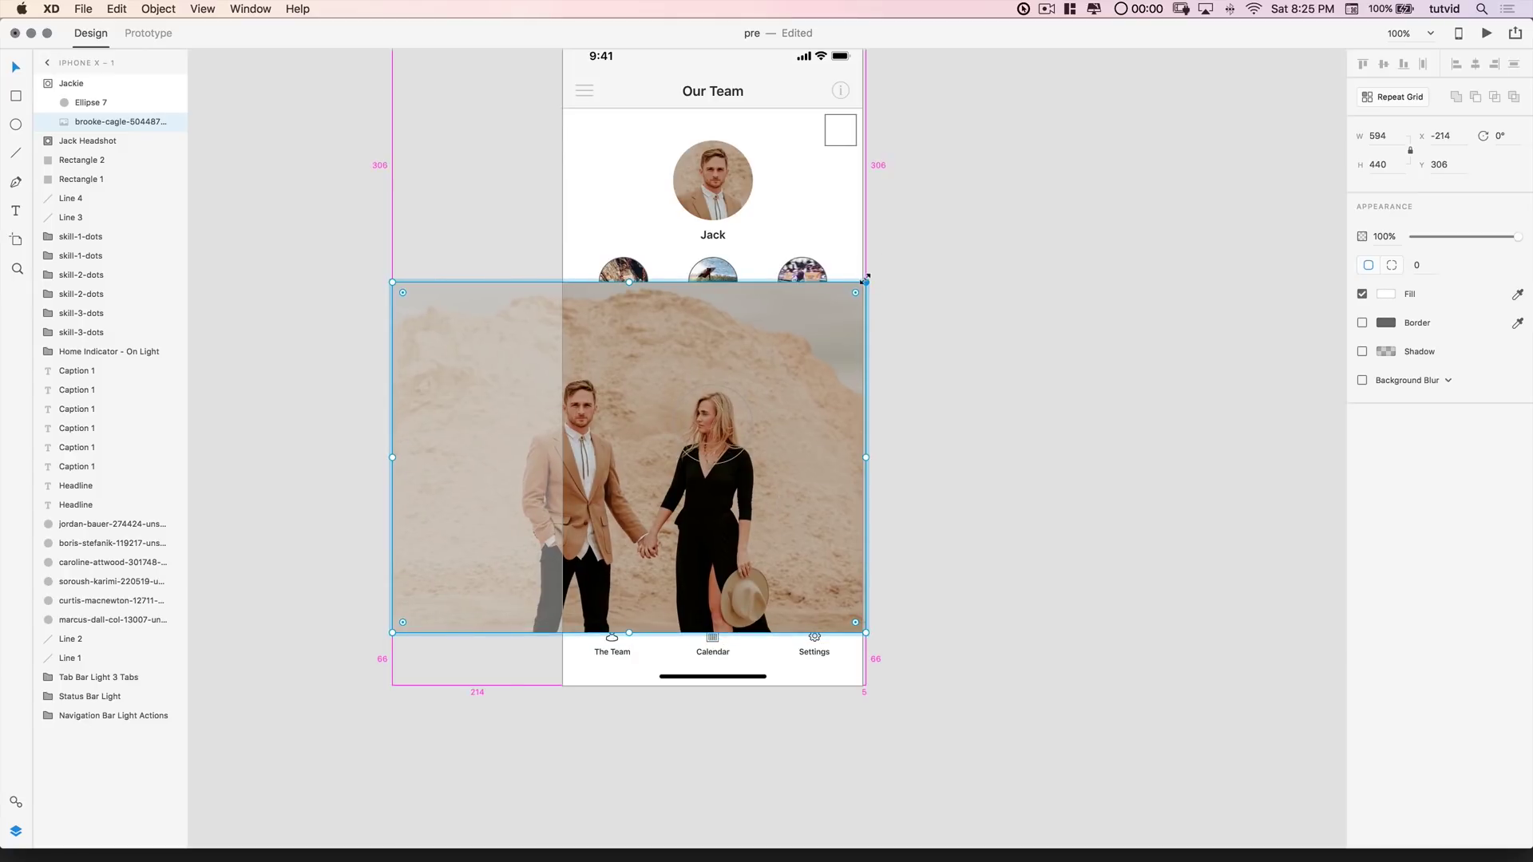
{"action": "left_click_drag", "start_coordinate": [865, 280], "coordinate": [849, 292]}
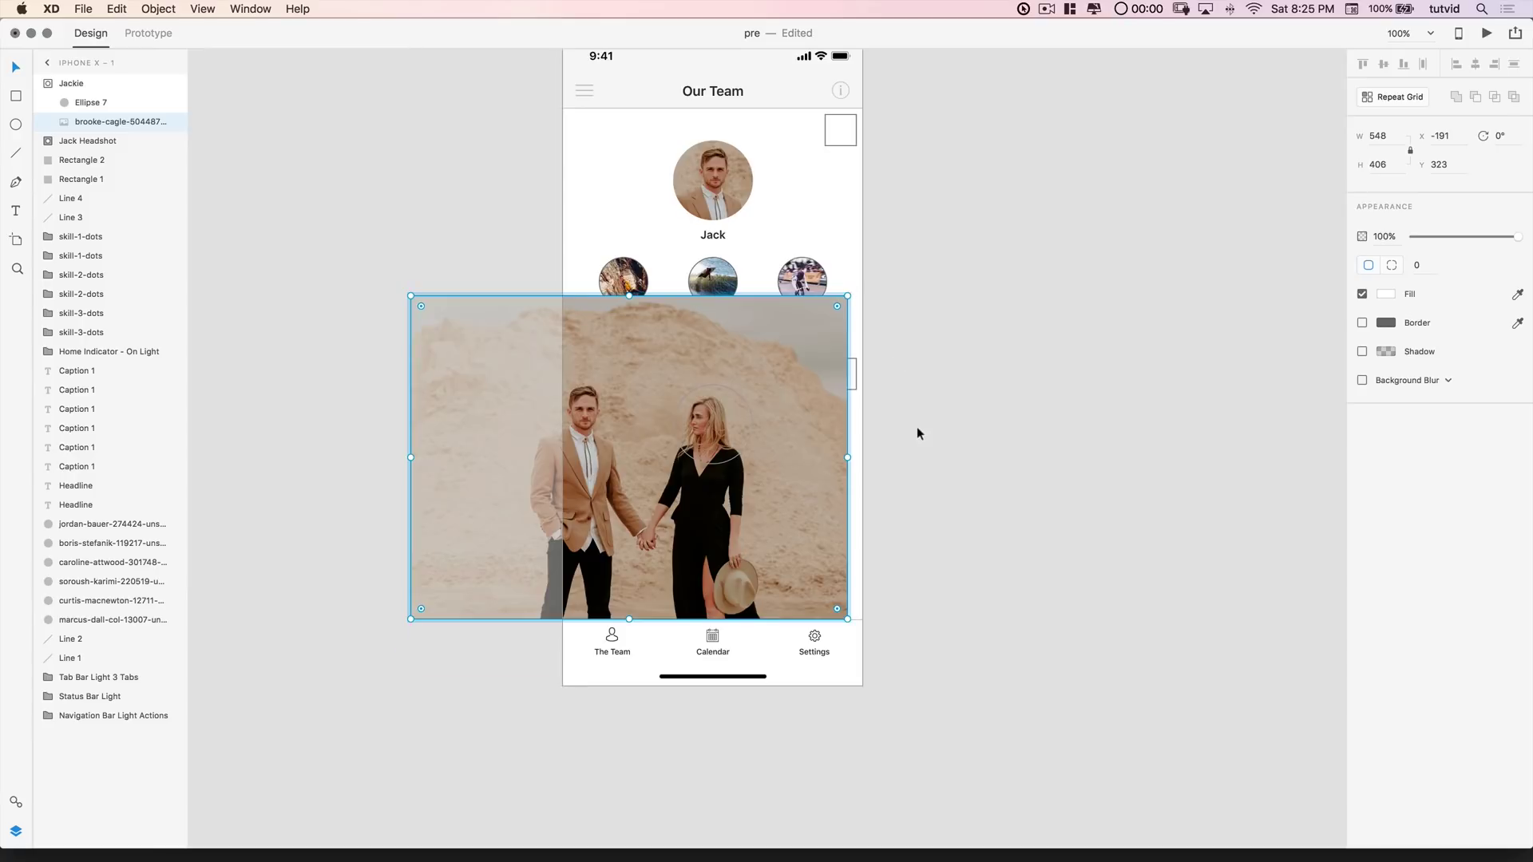
{"action": "key", "text": "Right"}
{"action": "key", "text": "Right"}
{"action": "key", "text": "Right"}
{"action": "key", "text": "Up"}
{"action": "key", "text": "Up"}
{"action": "key", "text": "Up"}
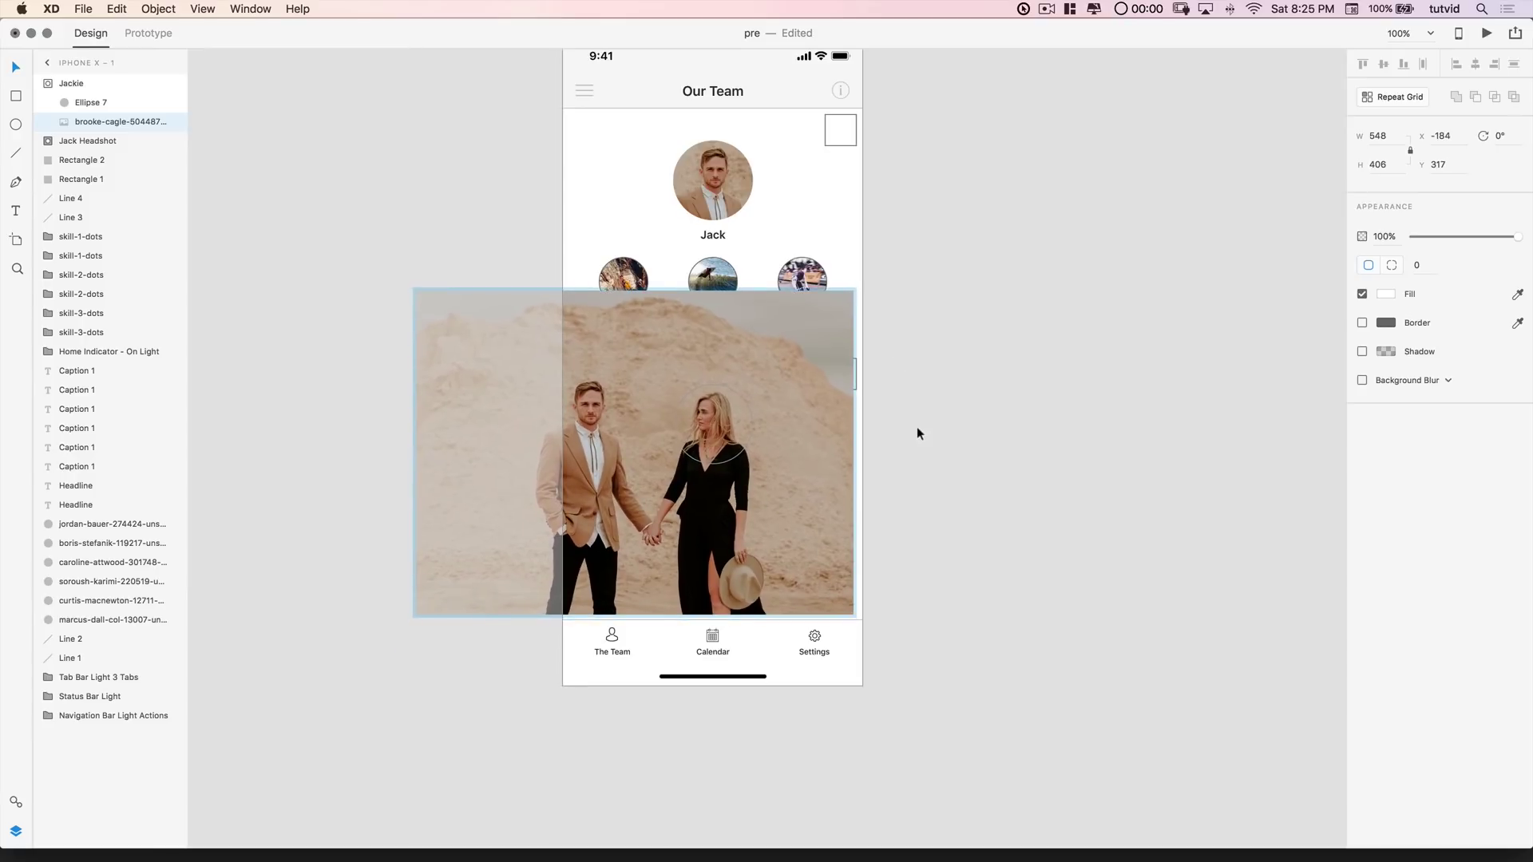
{"action": "left_click", "coordinate": [895, 487]}
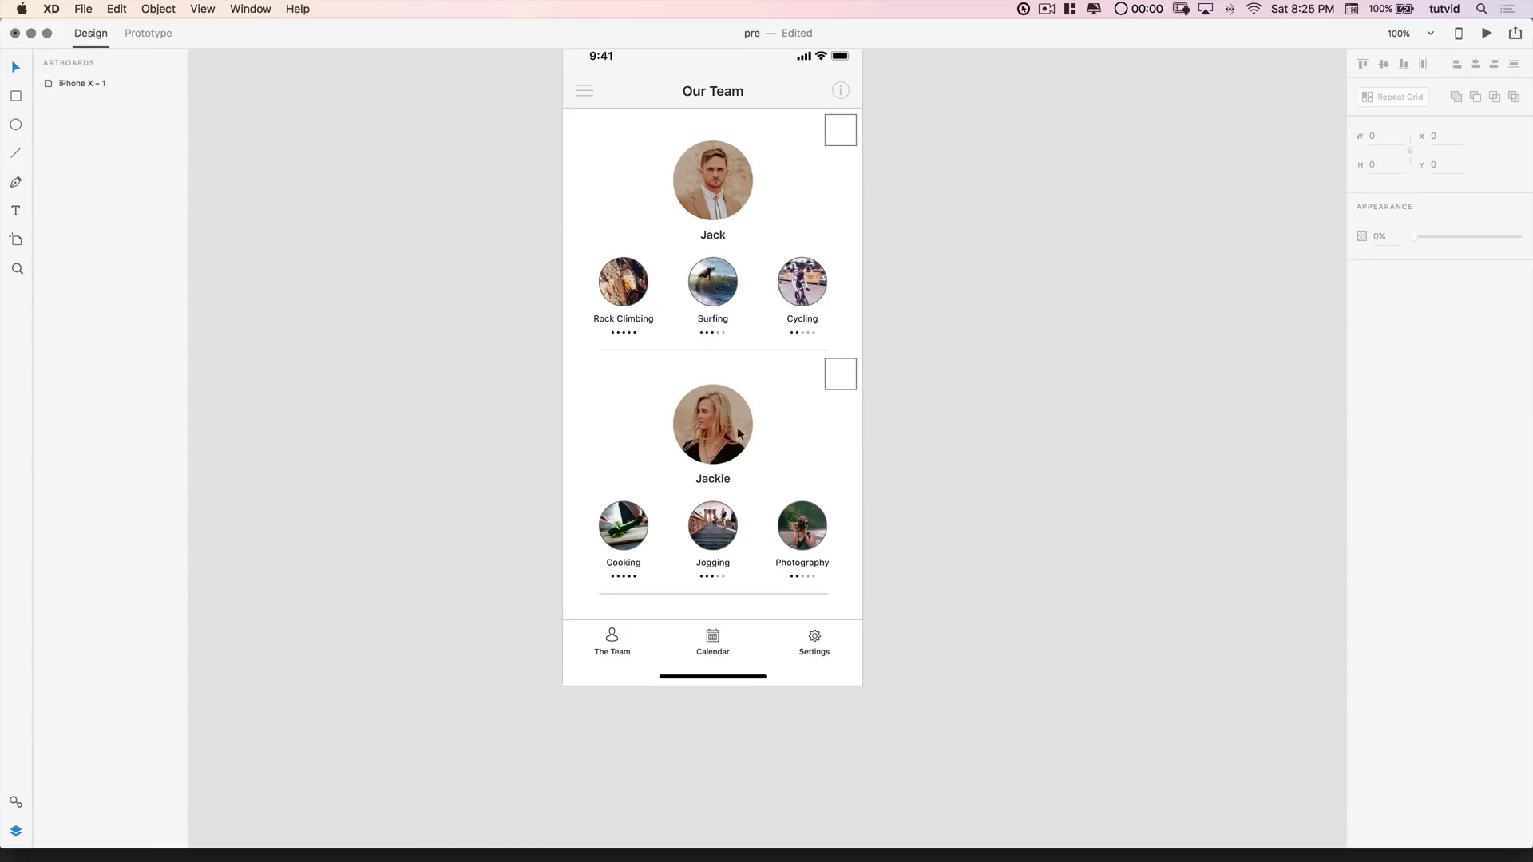
{"action": "scroll", "coordinate": [827, 456], "scroll_direction": "up", "scroll_amount": 3}
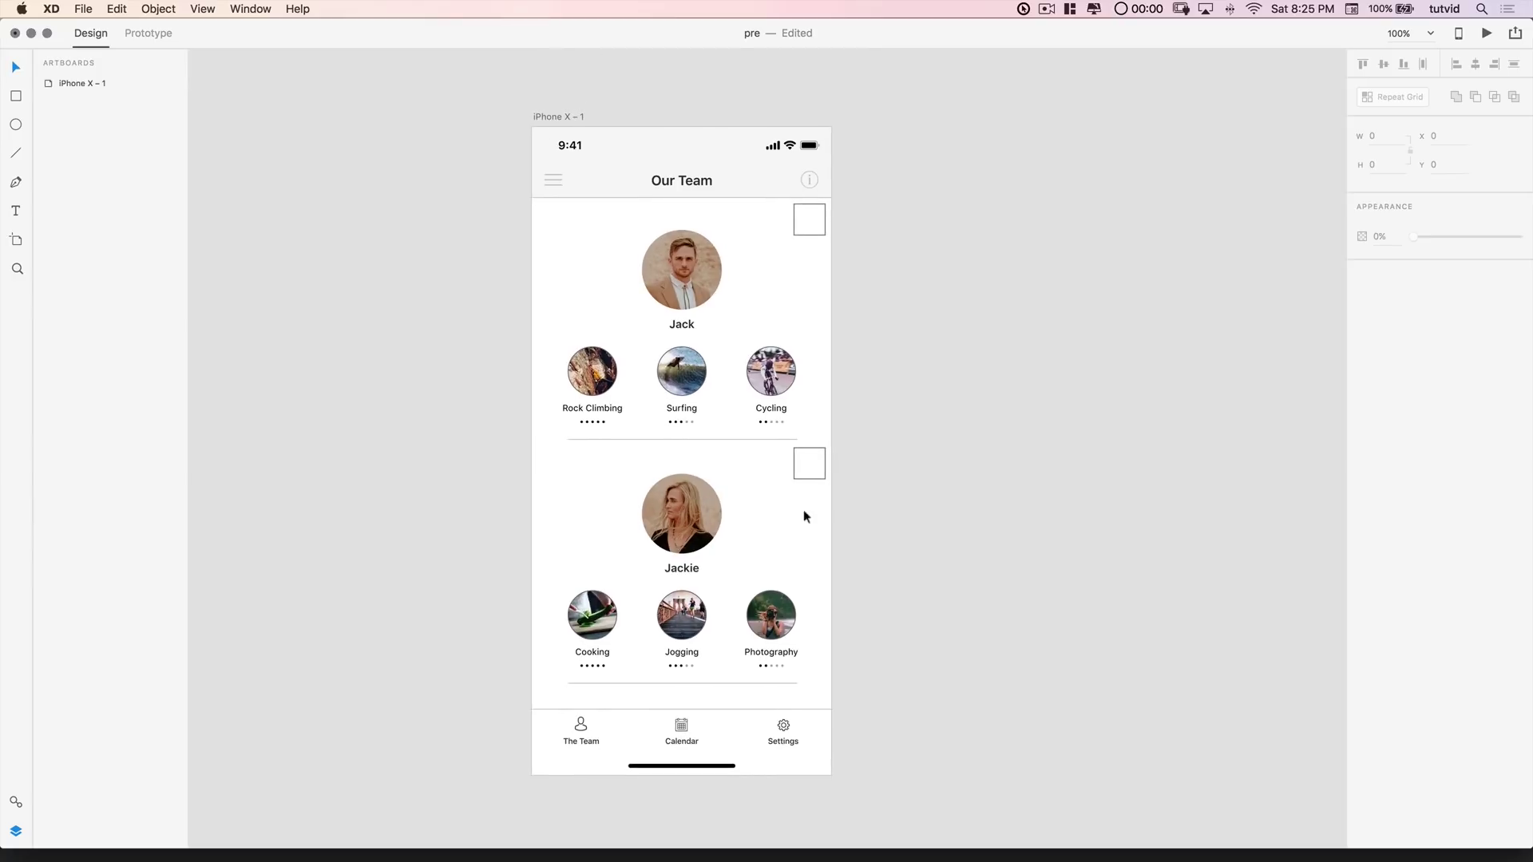
Step: Drop a night photo into Jackie's square, then undo the misplaced drop
{"action": "key", "text": "super+Tab"}
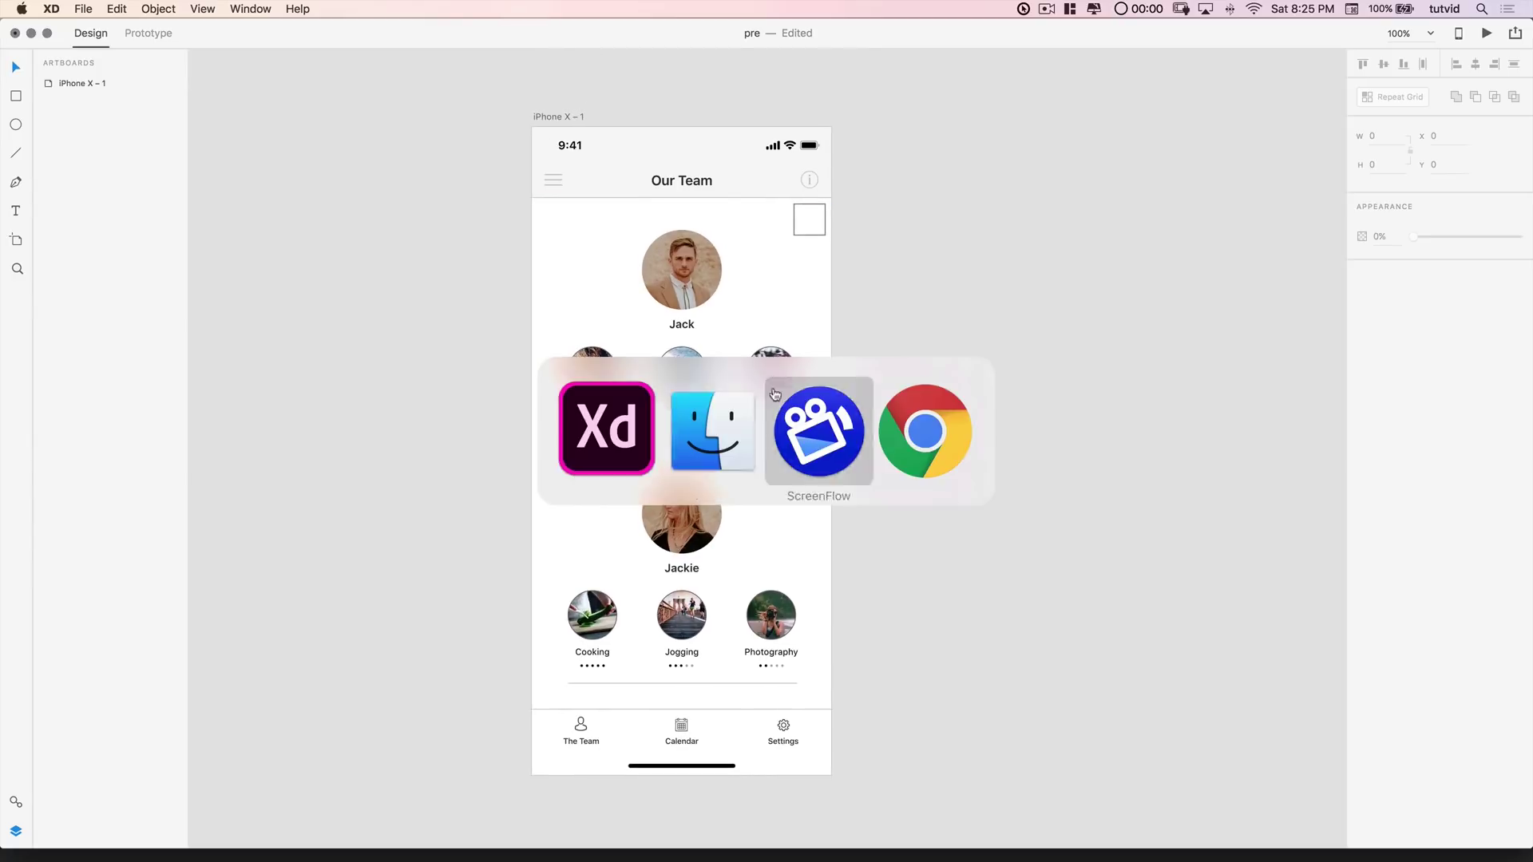
{"action": "left_click_drag", "start_coordinate": [1039, 689], "coordinate": [808, 464]}
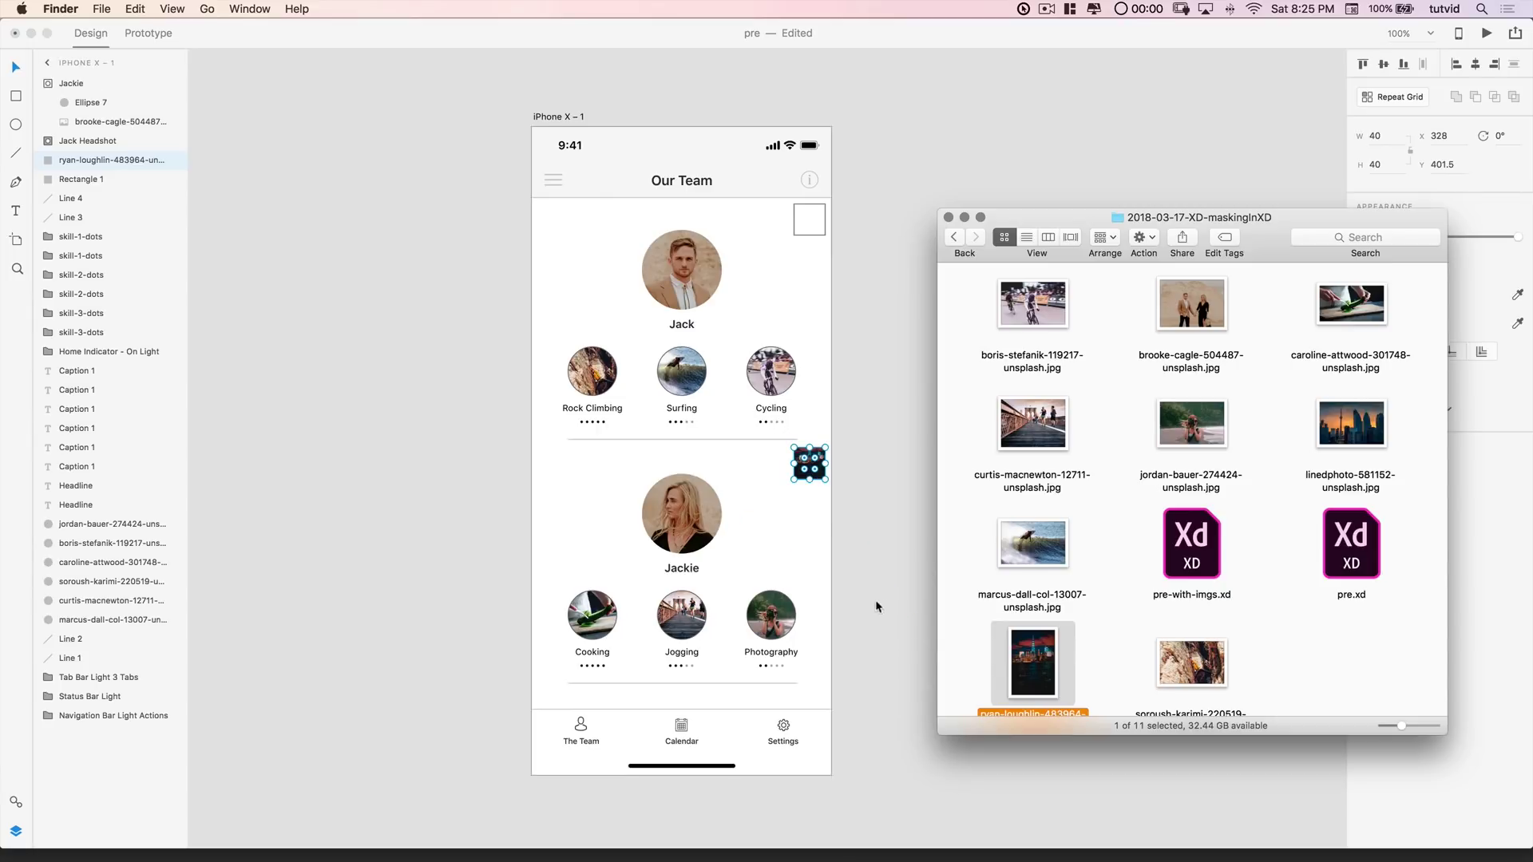
{"action": "left_click", "coordinate": [868, 503]}
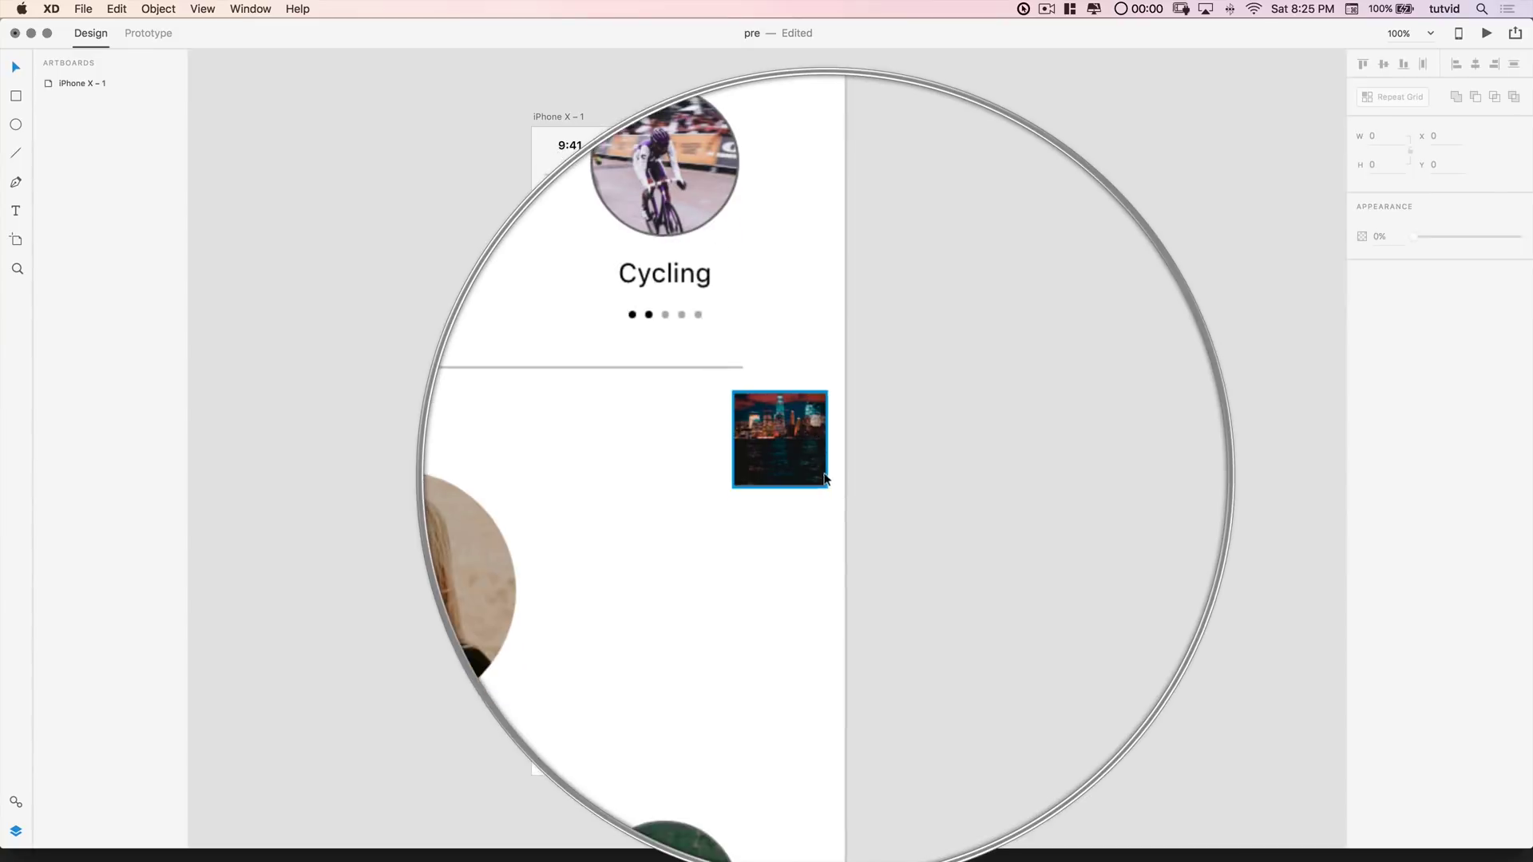
{"action": "key", "text": "super+z"}
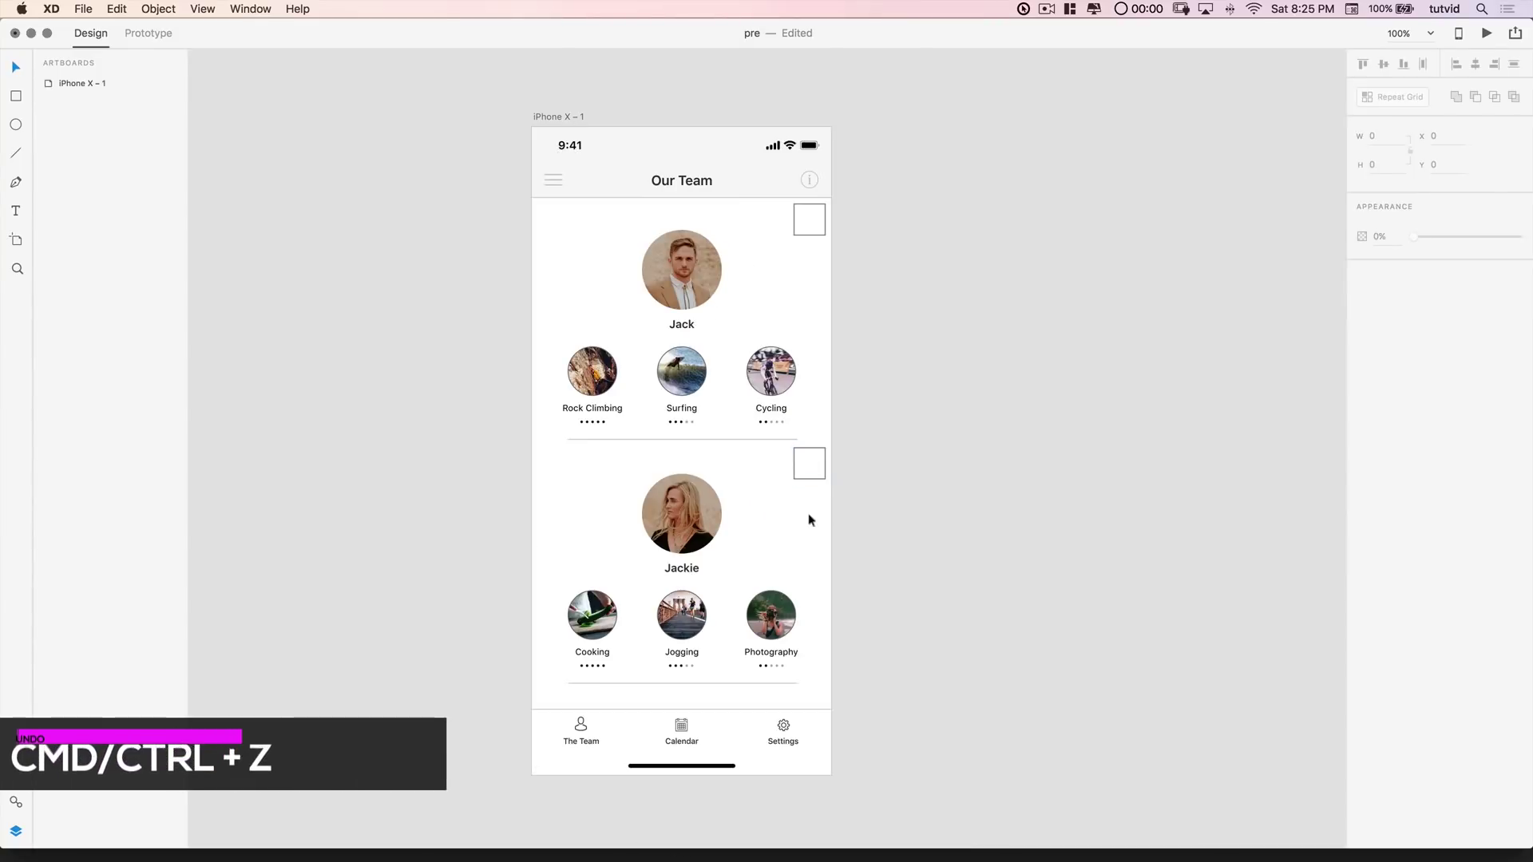
Step: Place the linedphoto-581152.jpg city skyline photo into the small square beside Jack
{"action": "key", "text": "super+Tab"}
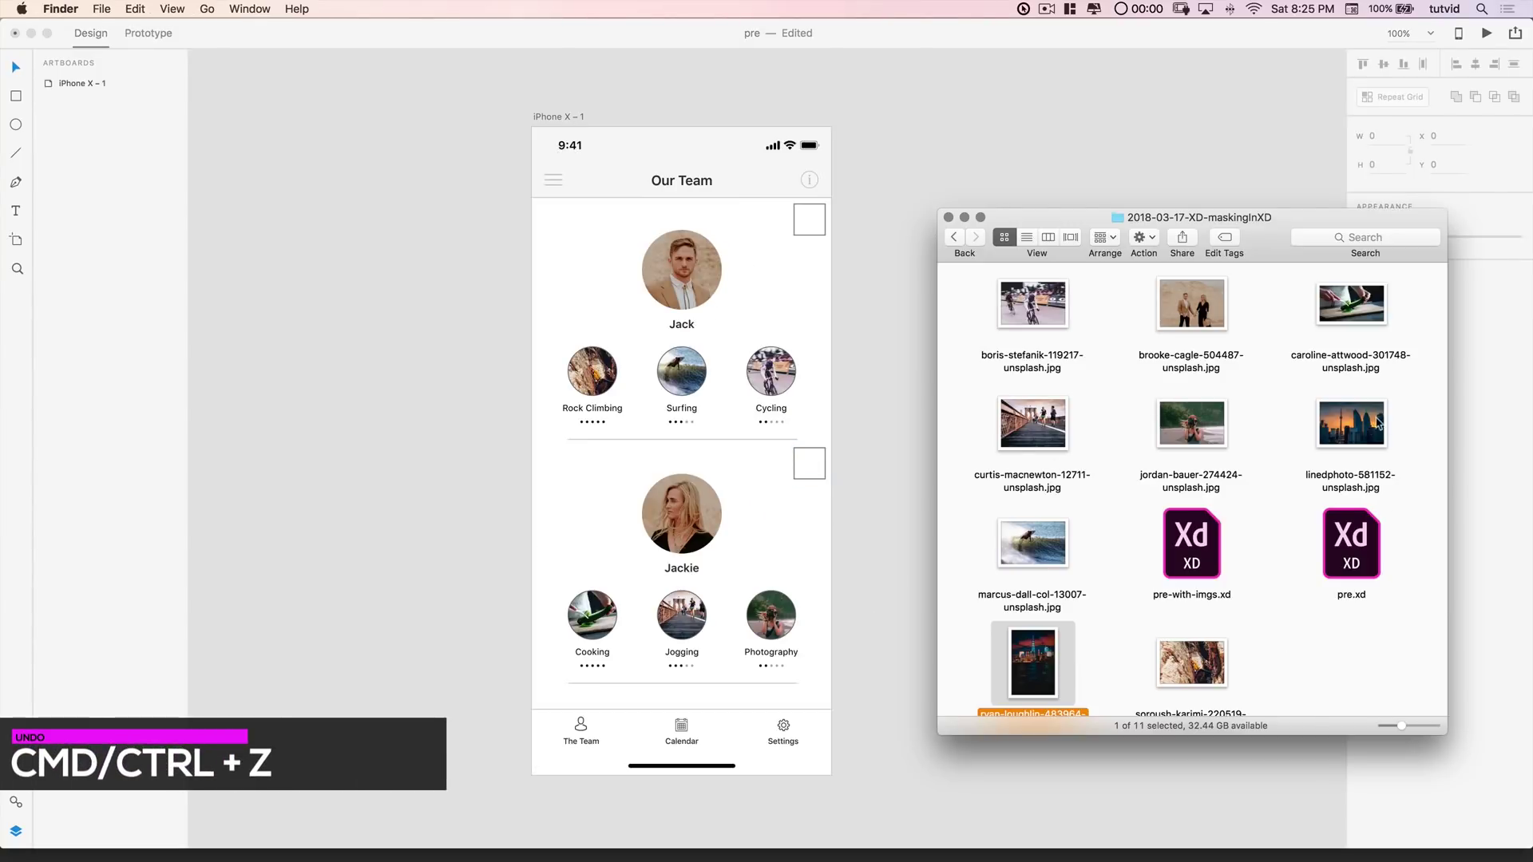
{"action": "left_click_drag", "start_coordinate": [1354, 433], "coordinate": [805, 219]}
{"action": "left_click", "coordinate": [893, 291]}
{"action": "left_click", "coordinate": [882, 233]}
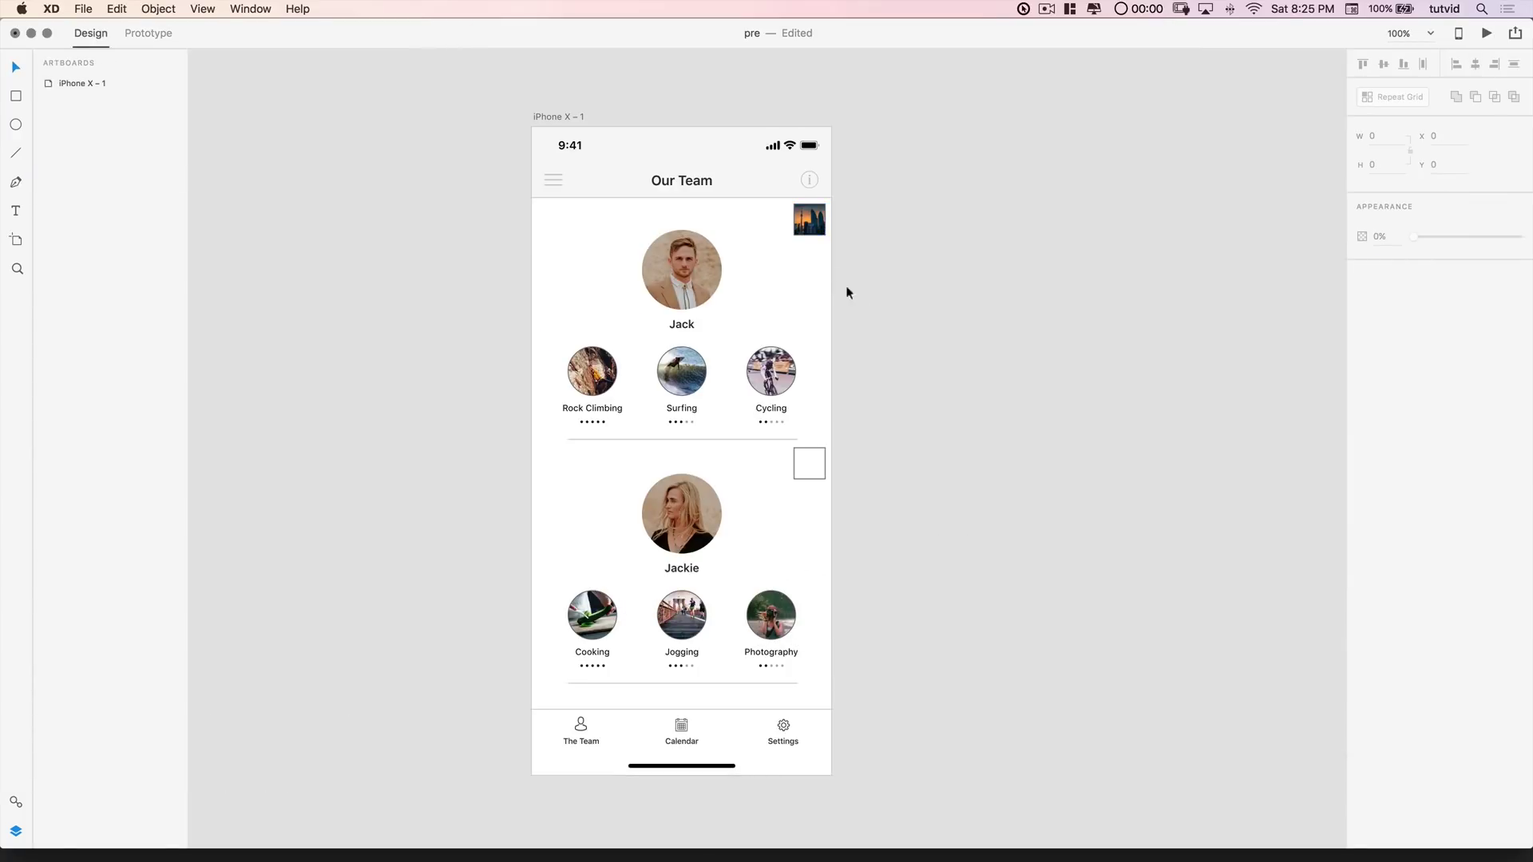
{"action": "right_click", "coordinate": [953, 321]}
{"action": "left_click", "coordinate": [823, 219]}
{"action": "key", "text": "super+Tab"}
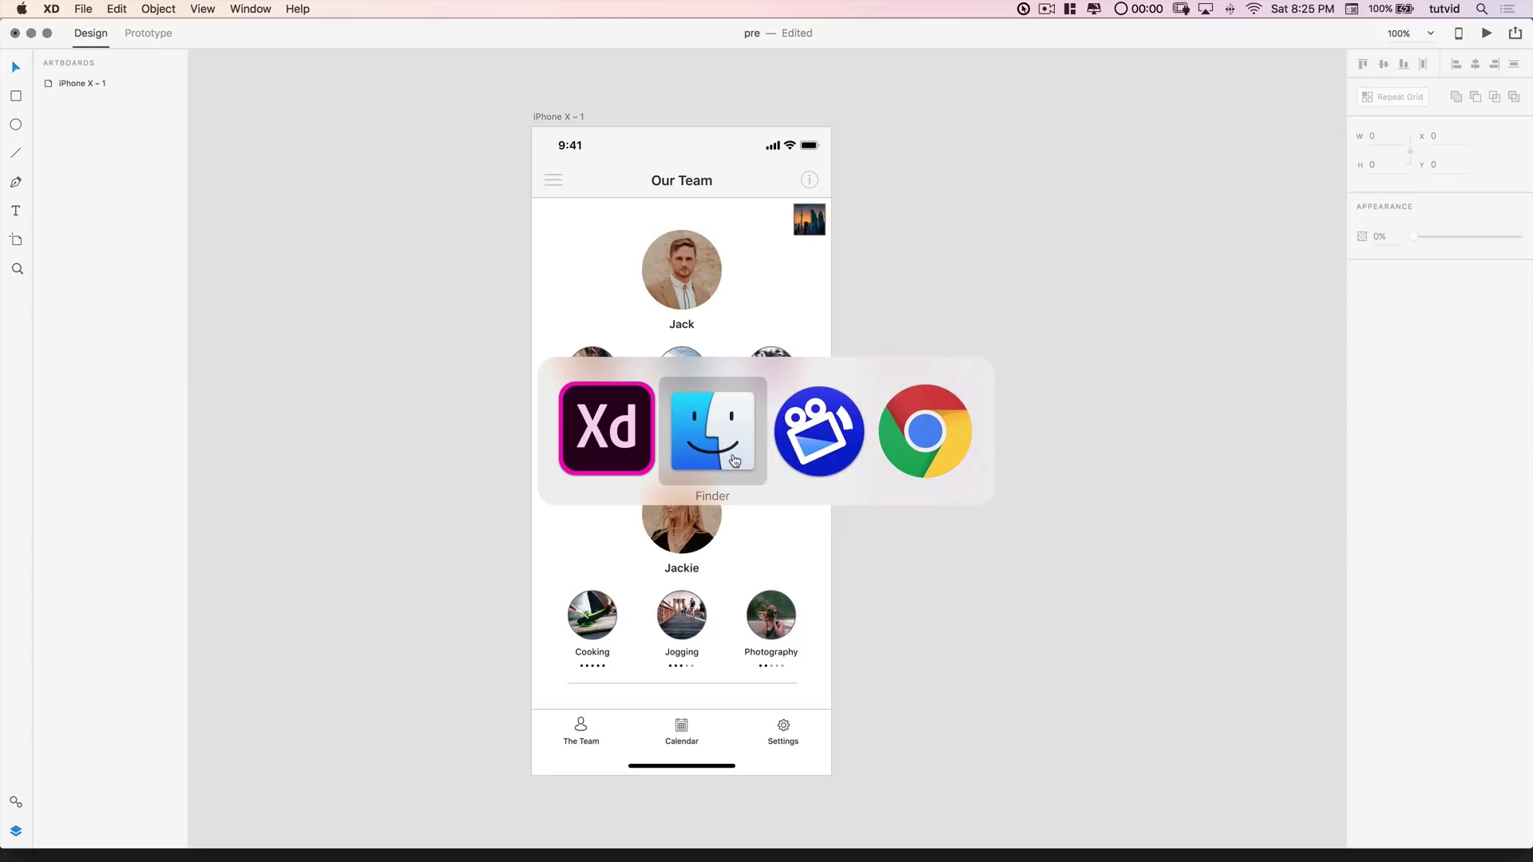
Step: Bring a second city photo from Finder onto the canvas below the artboard
{"action": "left_click", "coordinate": [734, 461]}
{"action": "left_click_drag", "start_coordinate": [1033, 667], "coordinate": [458, 506]}
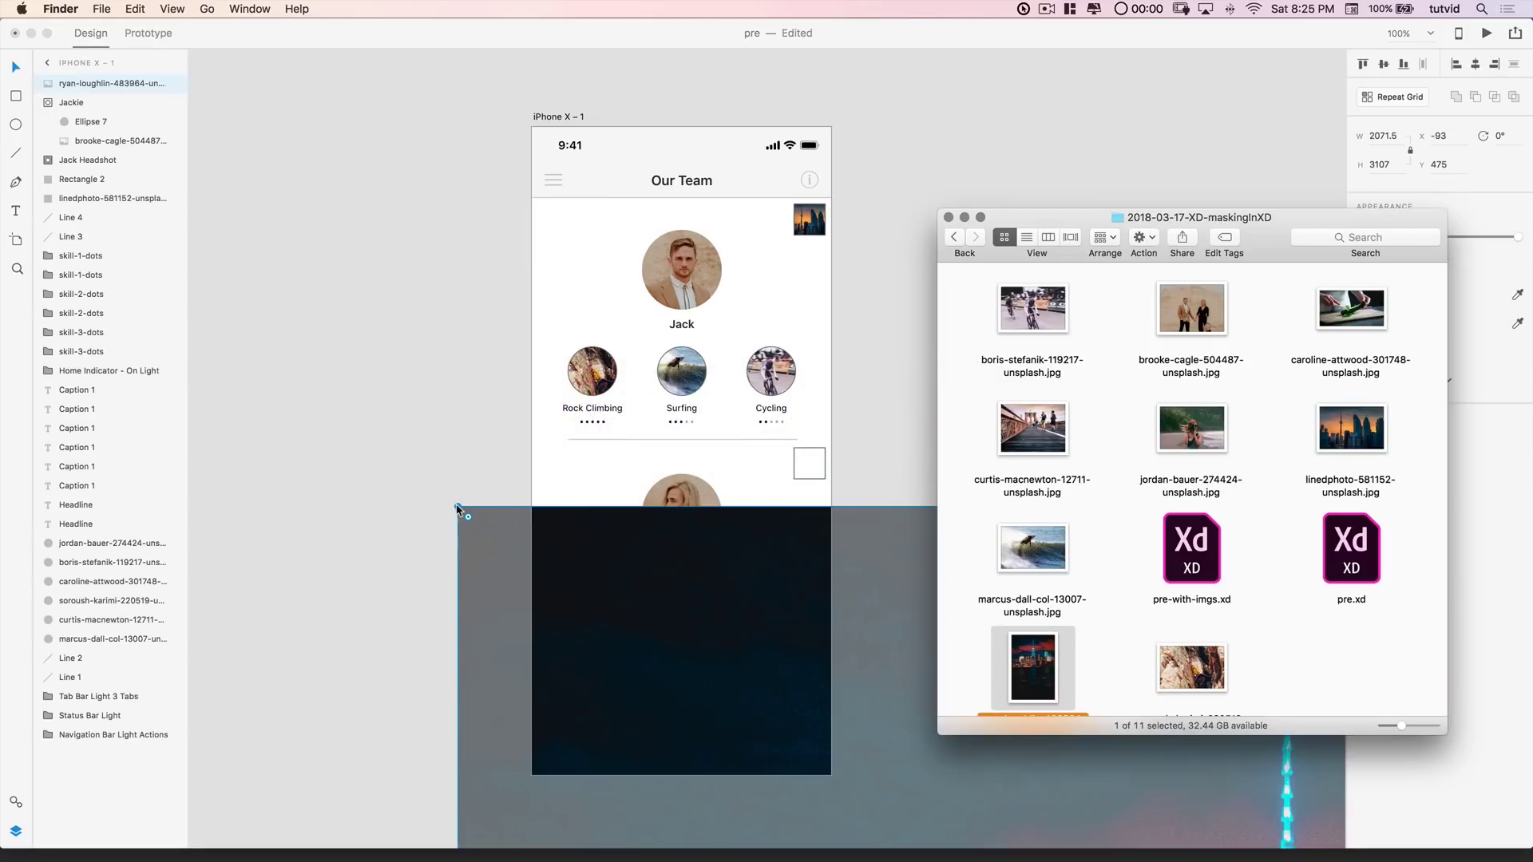
{"action": "left_click_drag", "start_coordinate": [462, 513], "coordinate": [500, 568]}
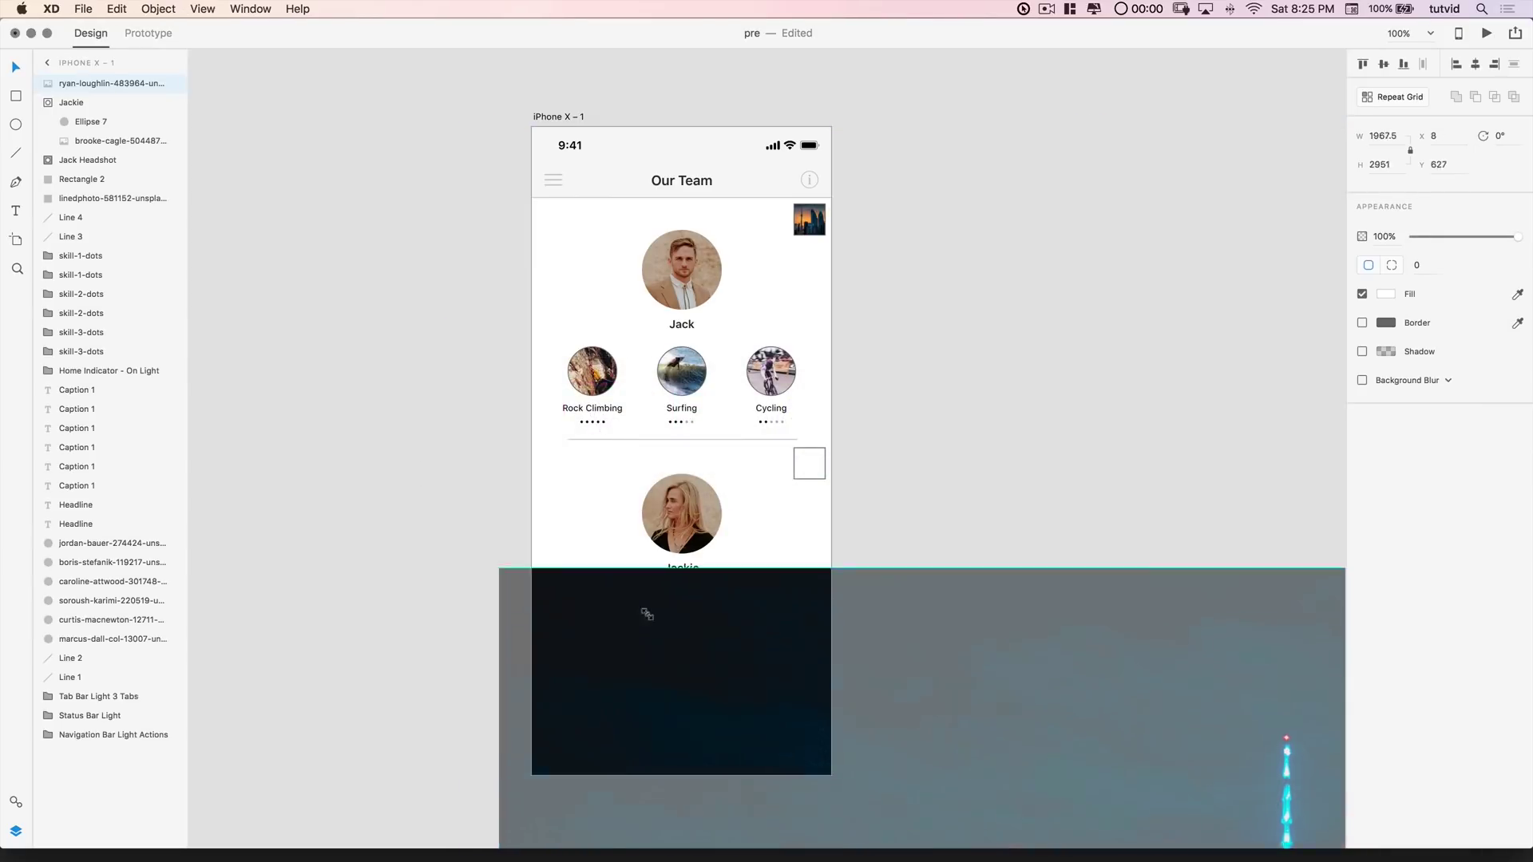
{"action": "left_click_drag", "start_coordinate": [647, 614], "coordinate": [886, 765]}
{"action": "key", "text": "super+minus"}
{"action": "key", "text": "super+minus"}
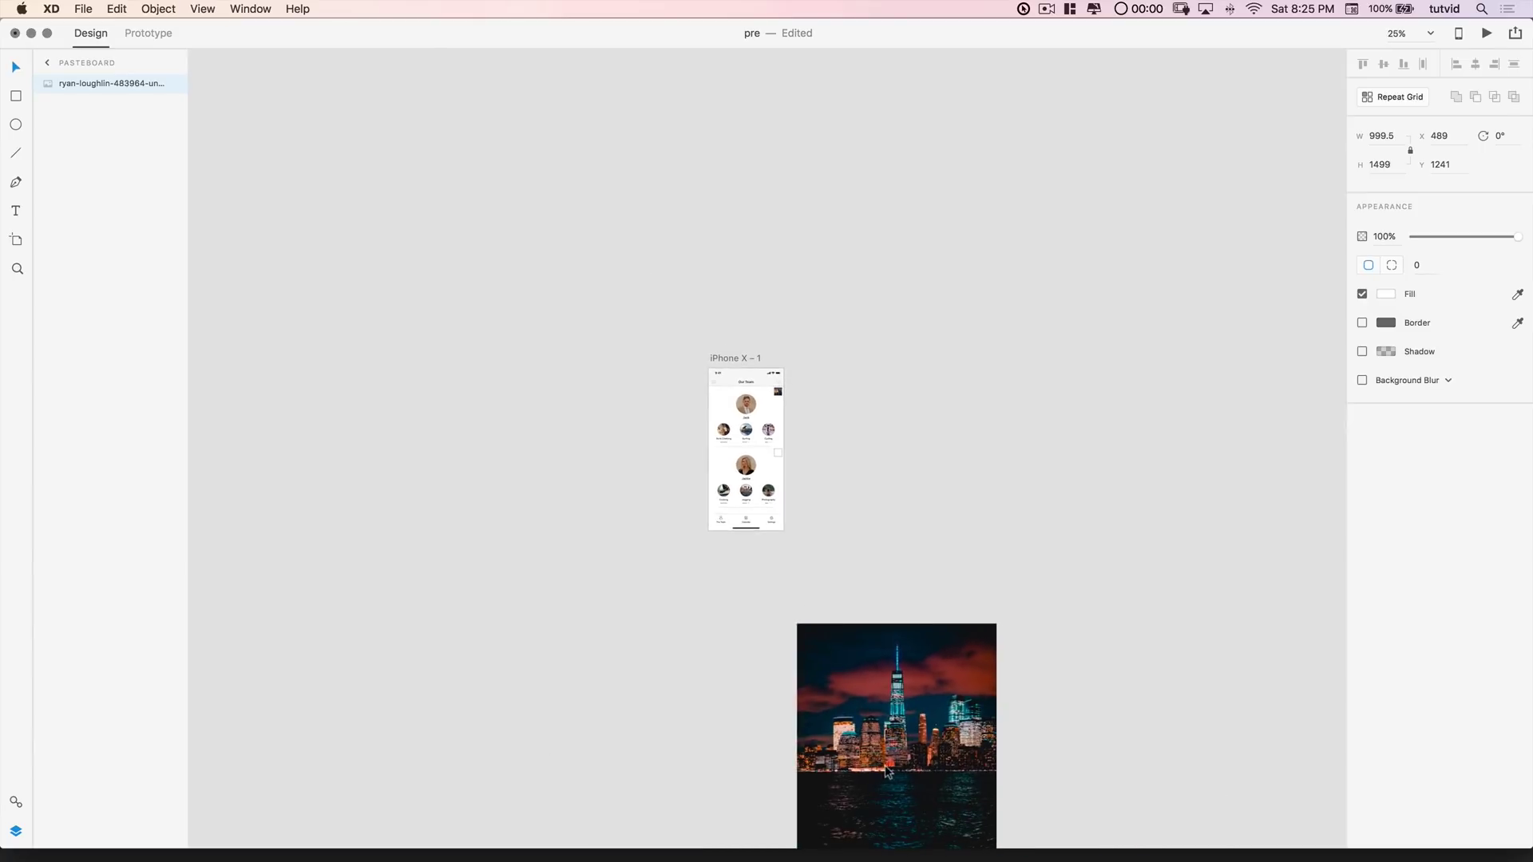
Step: Shrink the city photo to placeholder size beside Jackie's square at 200% zoom, then hide it
{"action": "left_click_drag", "start_coordinate": [886, 773], "coordinate": [896, 481]}
{"action": "mouse_move", "coordinate": [1002, 300]}
{"action": "left_mouse_down"}
{"action": "mouse_move", "coordinate": [923, 431]}
{"action": "mouse_move", "coordinate": [797, 461]}
{"action": "left_mouse_up"}
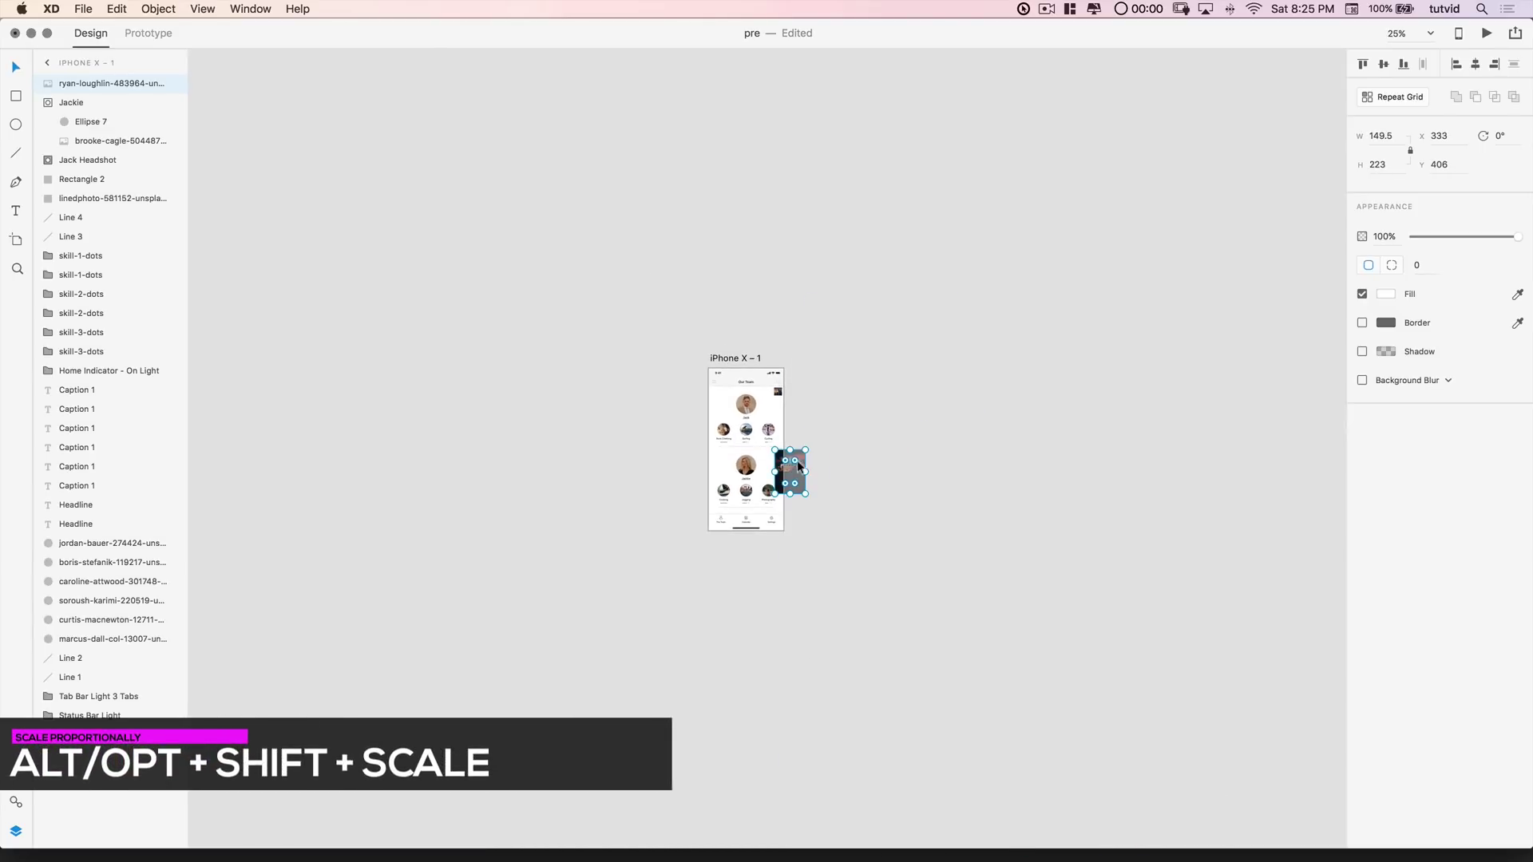
{"action": "key", "text": "super+2"}
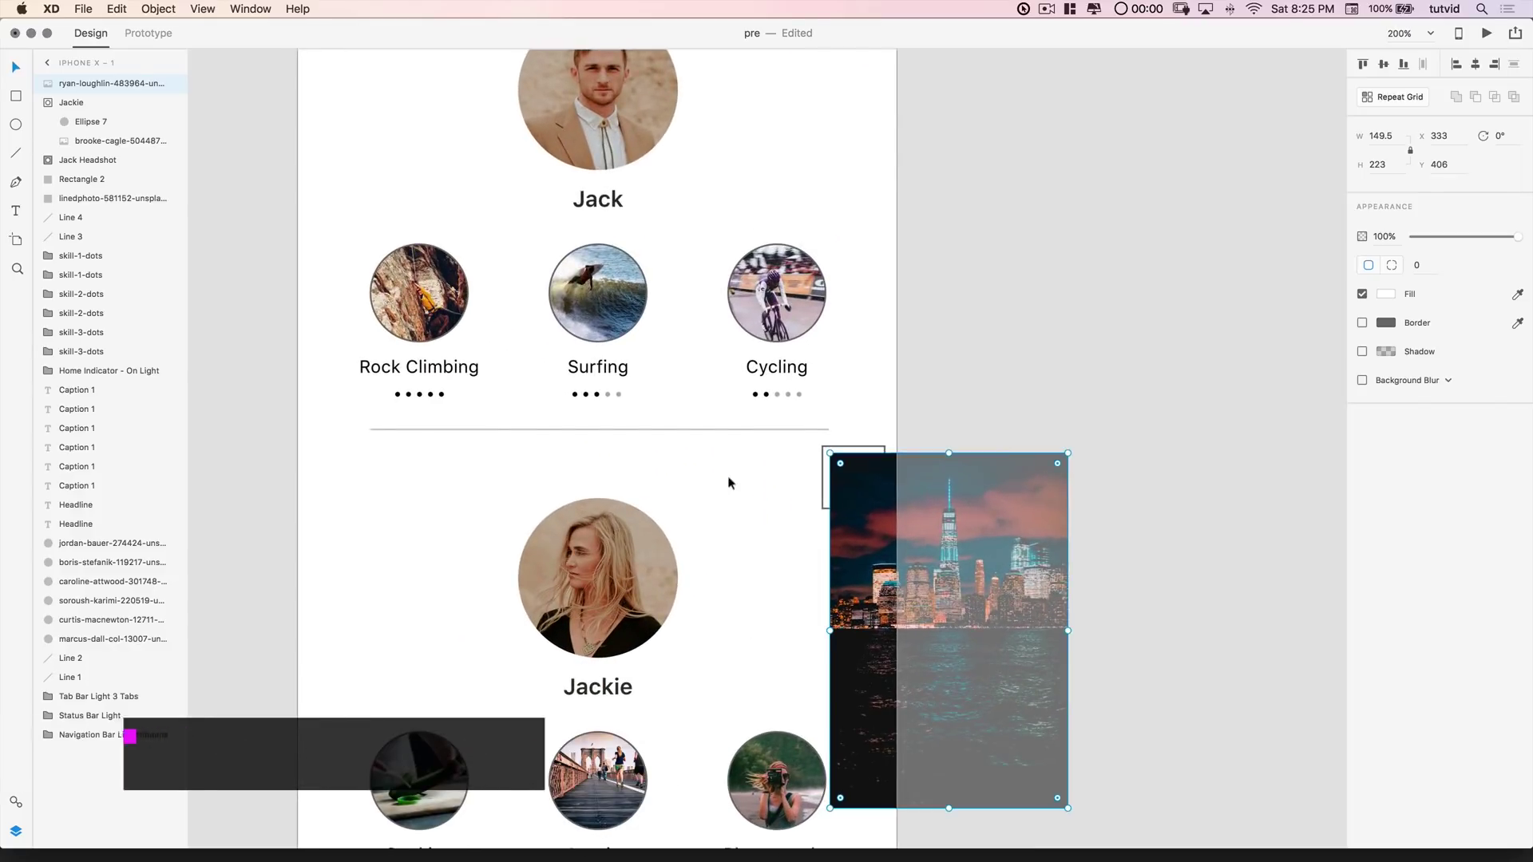
{"action": "left_click", "coordinate": [1063, 805]}
{"action": "left_click", "coordinate": [866, 694]}
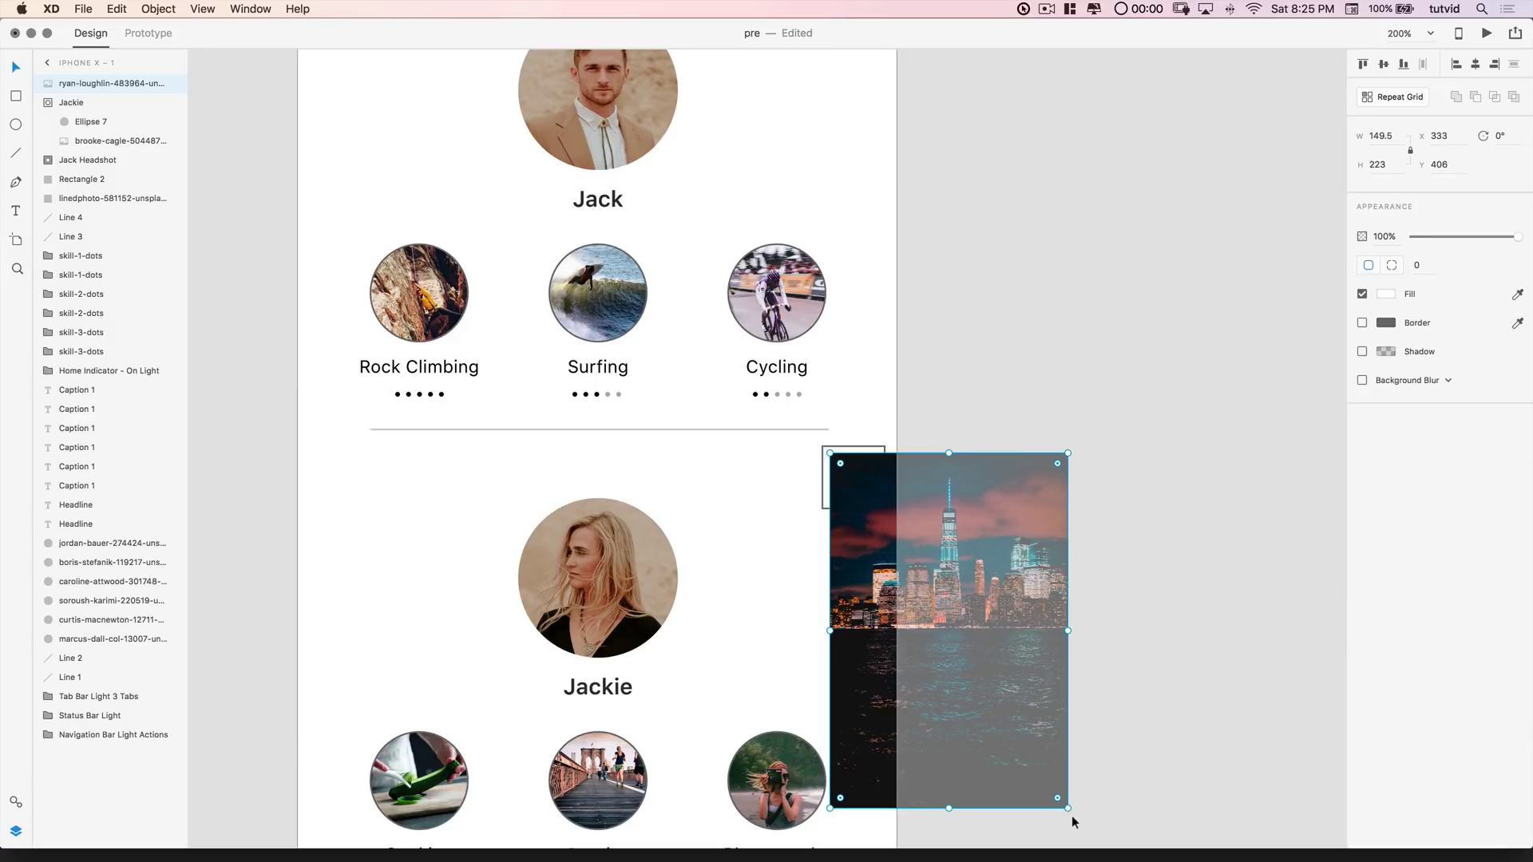
{"action": "left_click_drag", "start_coordinate": [1067, 809], "coordinate": [857, 509]}
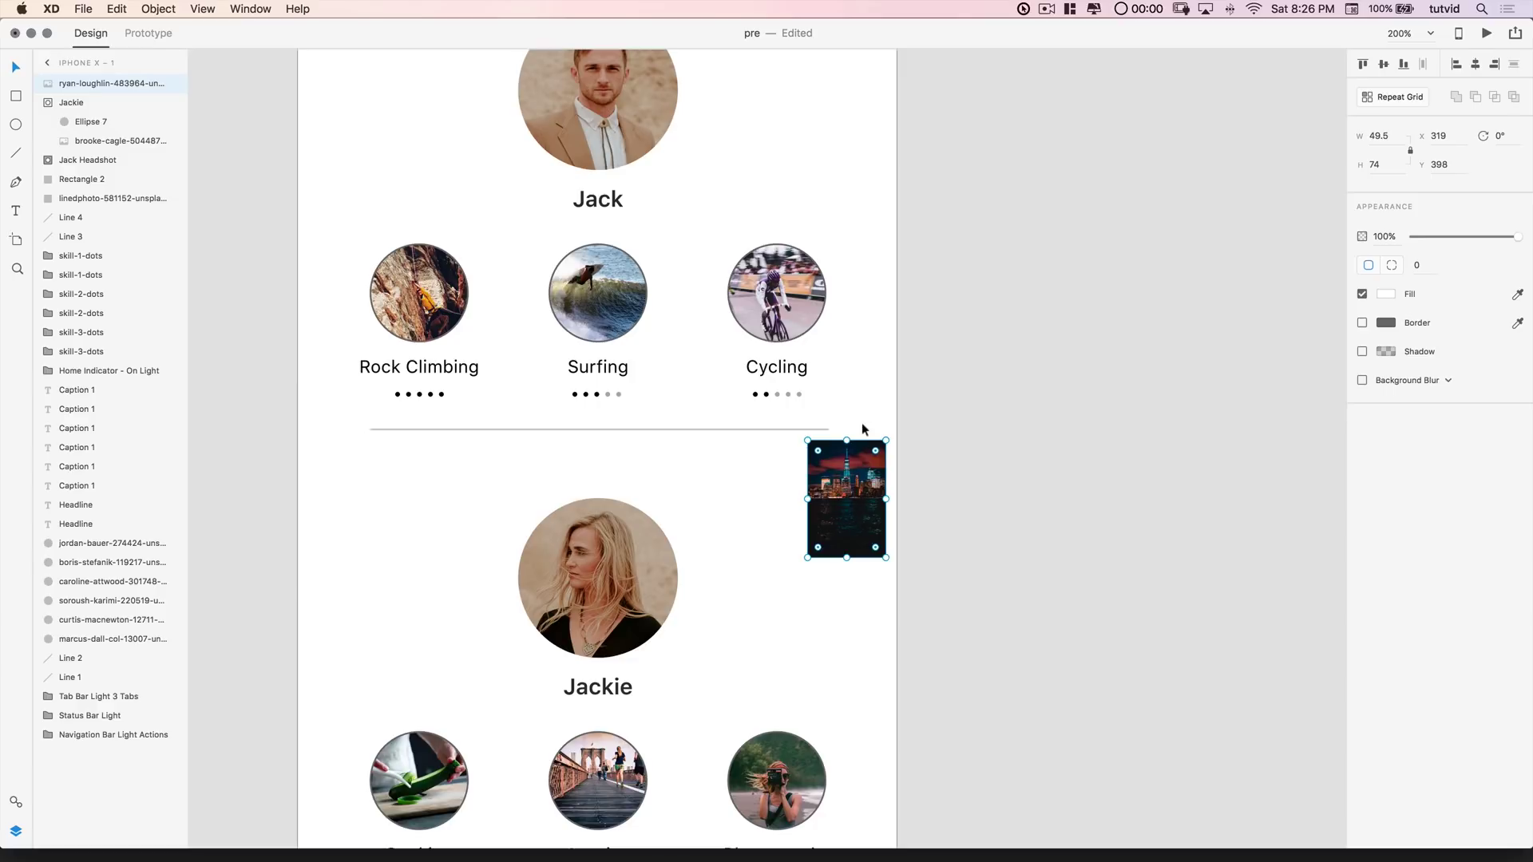
{"action": "key", "text": "super+semicolon"}
Step: Cut and paste the square above the city photo, then apply Mask with Shape
{"action": "left_click", "coordinate": [846, 484]}
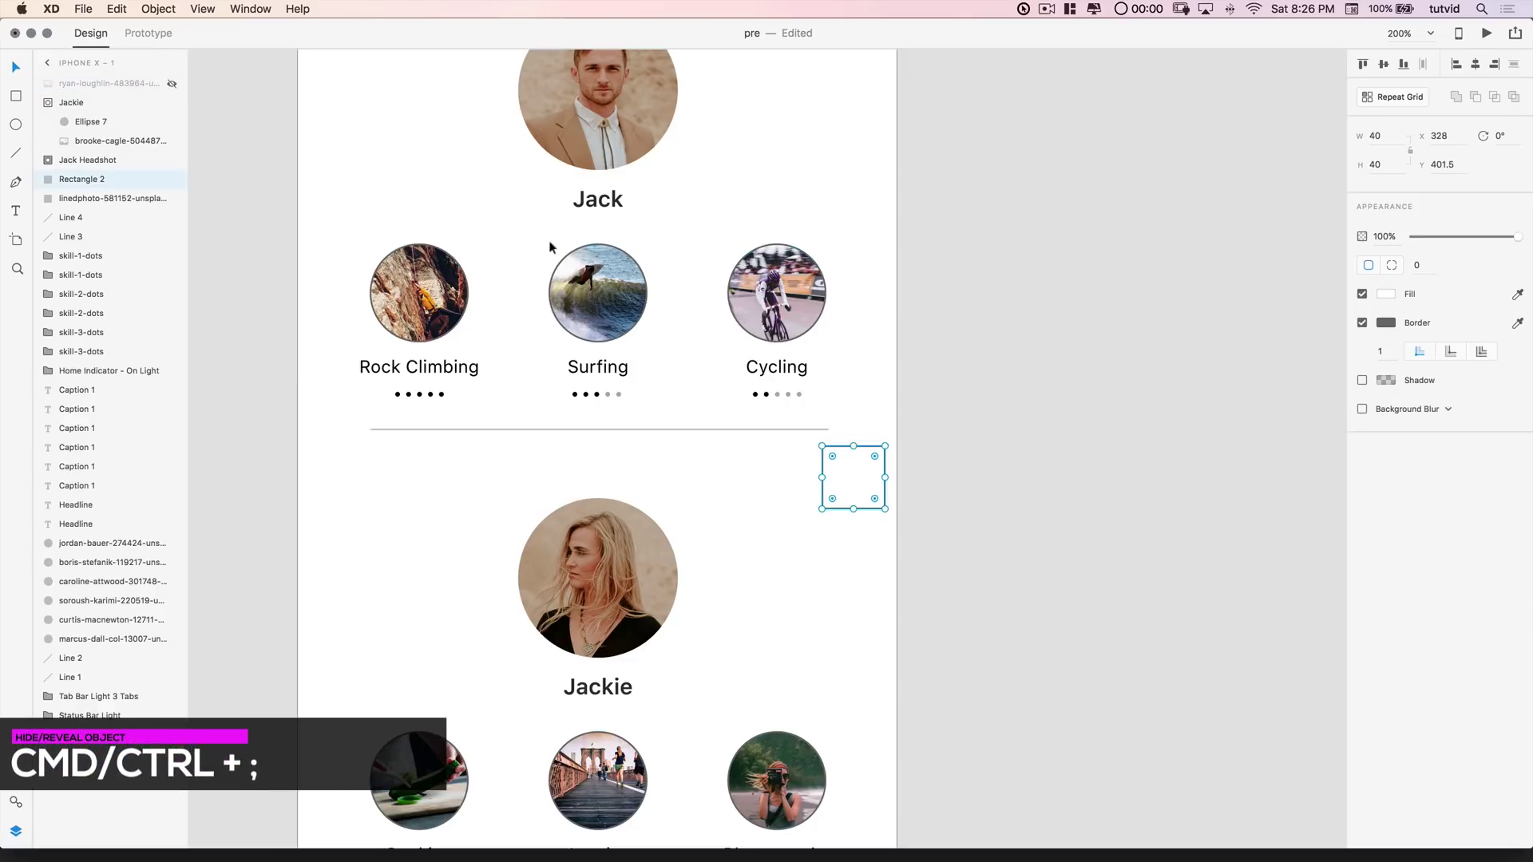
{"action": "left_click", "coordinate": [132, 8]}
{"action": "left_click", "coordinate": [216, 61]}
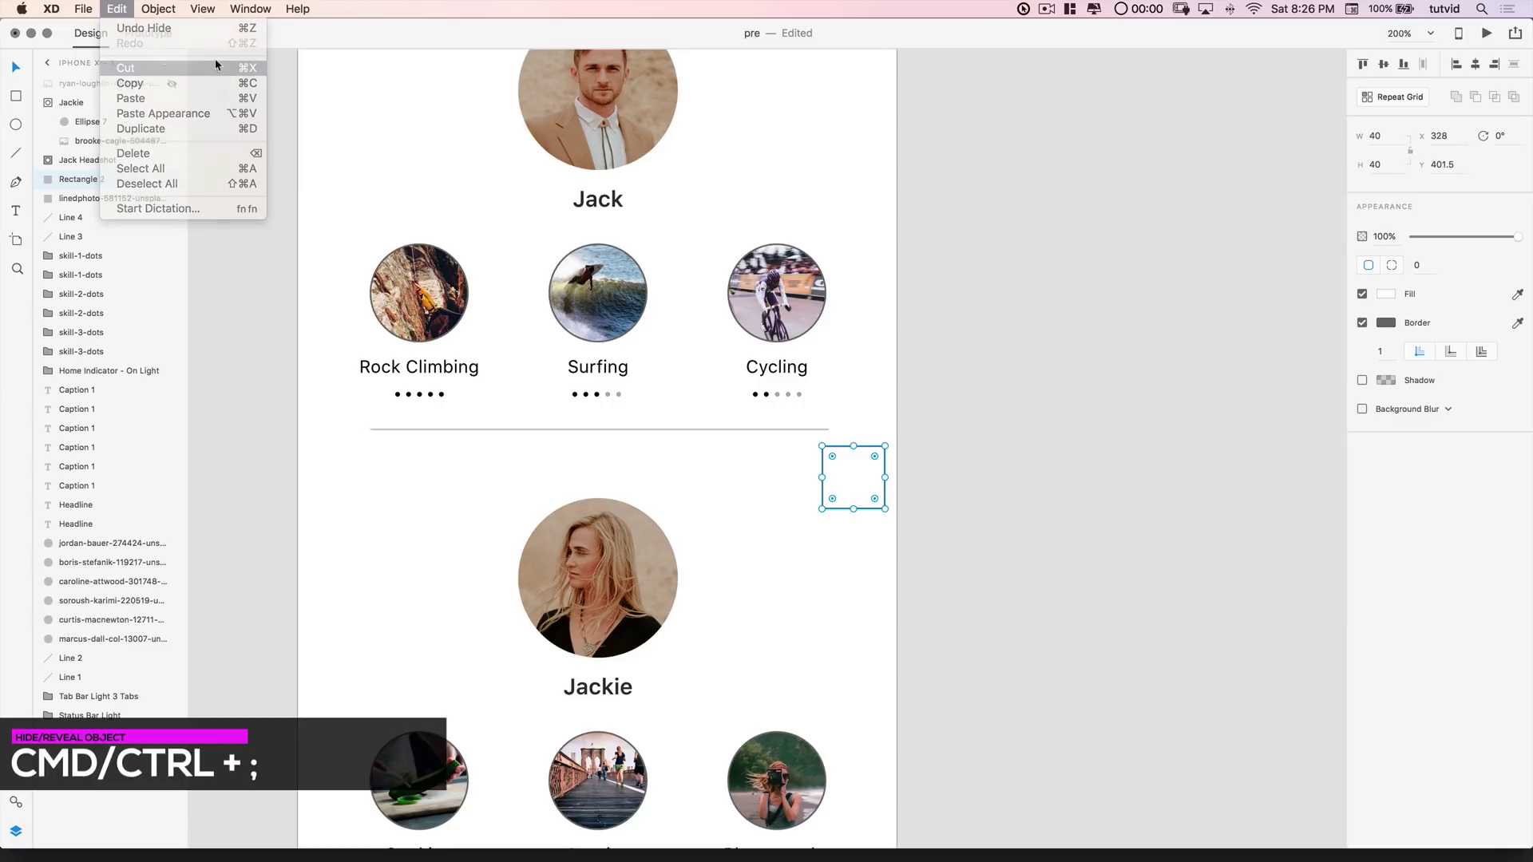
{"action": "left_click", "coordinate": [171, 85]}
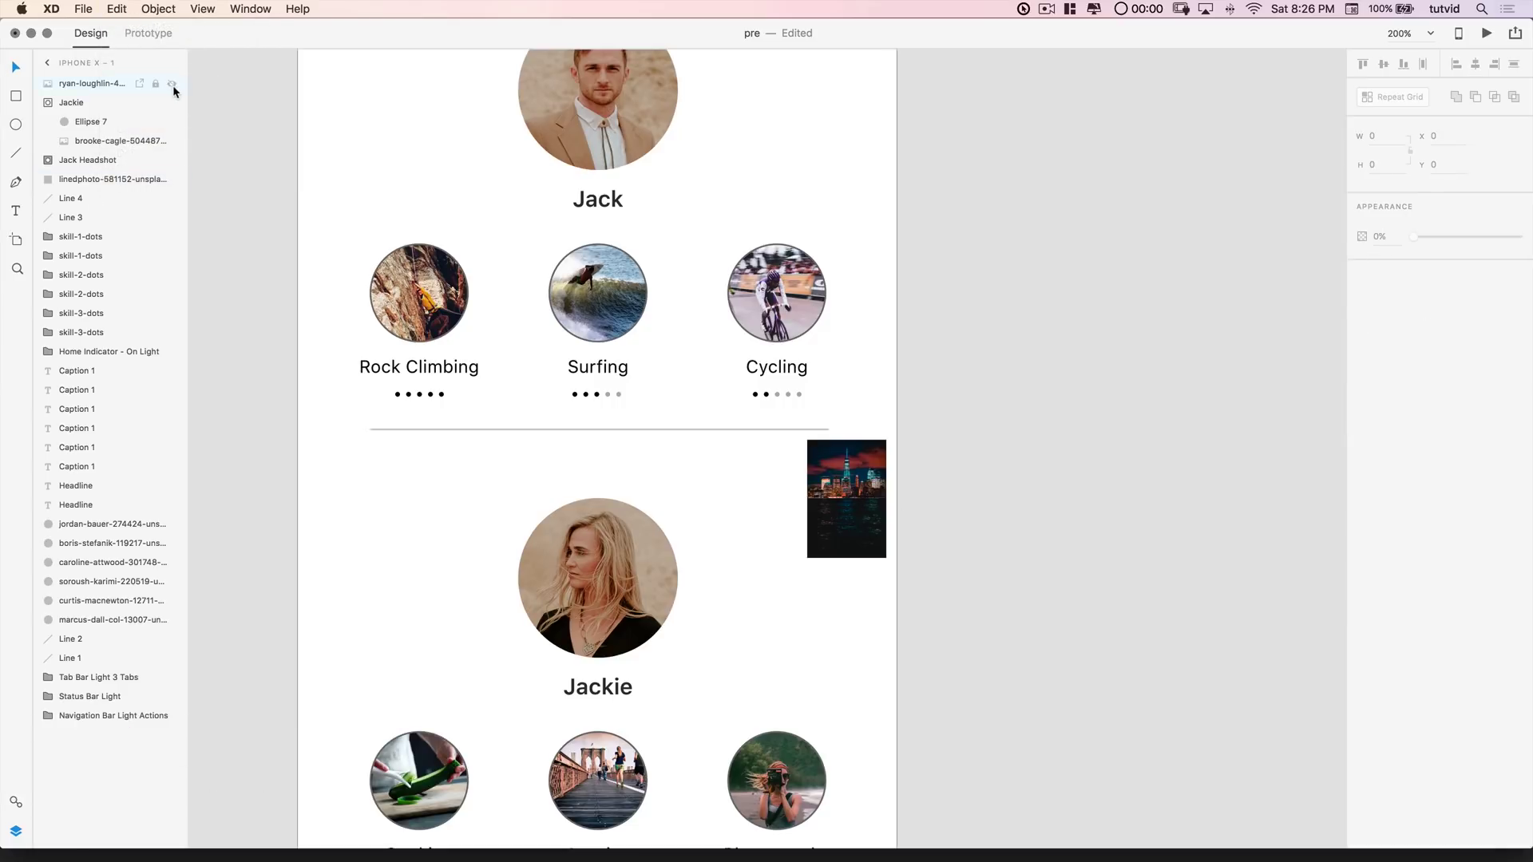
{"action": "left_click", "coordinate": [120, 10]}
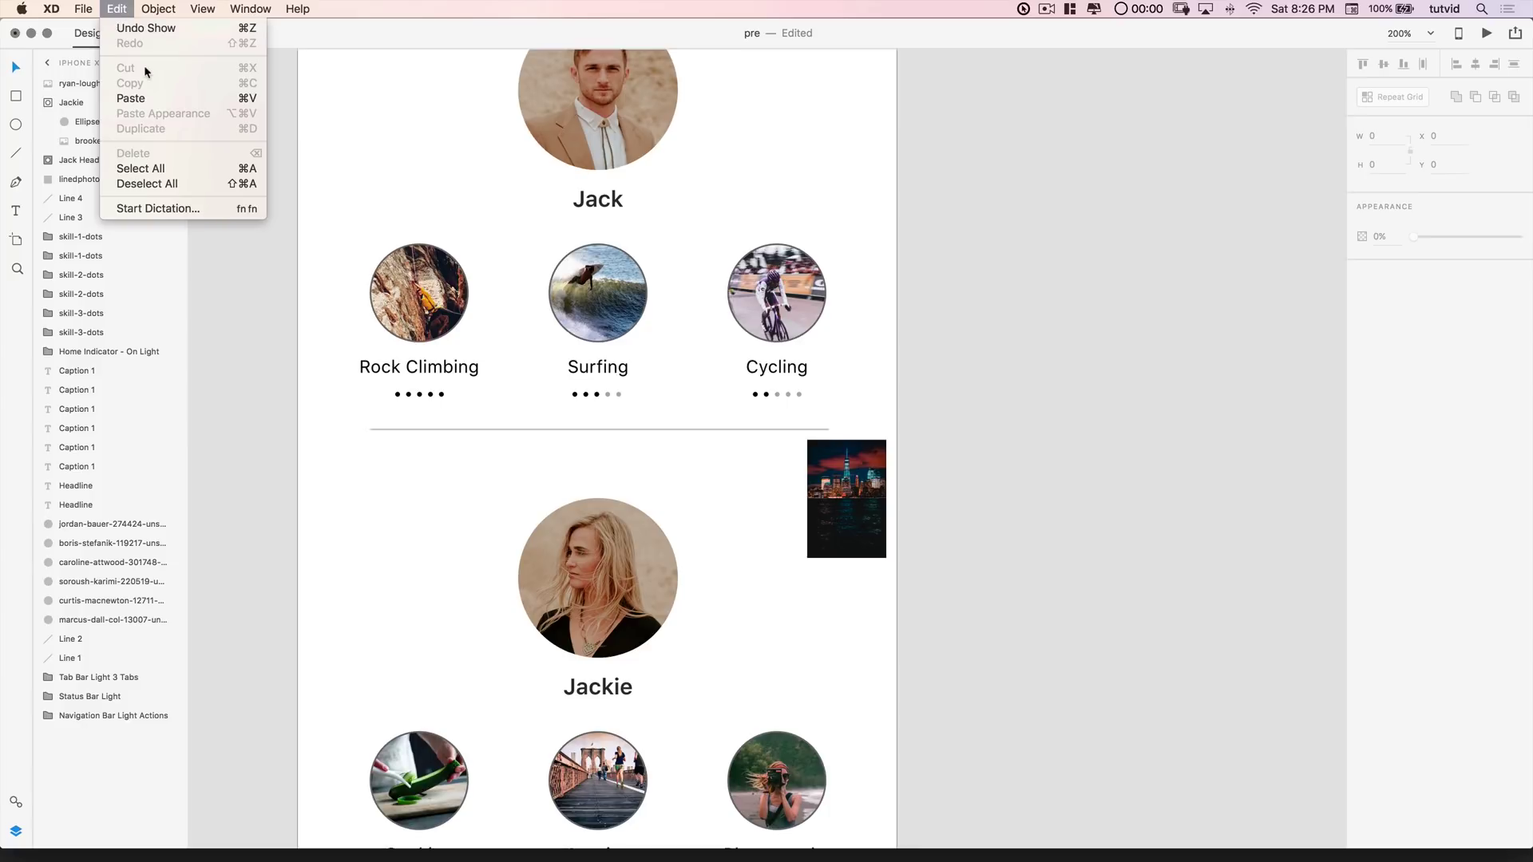
{"action": "left_click", "coordinate": [137, 100]}
{"action": "left_click", "coordinate": [846, 528], "text": "shift"}
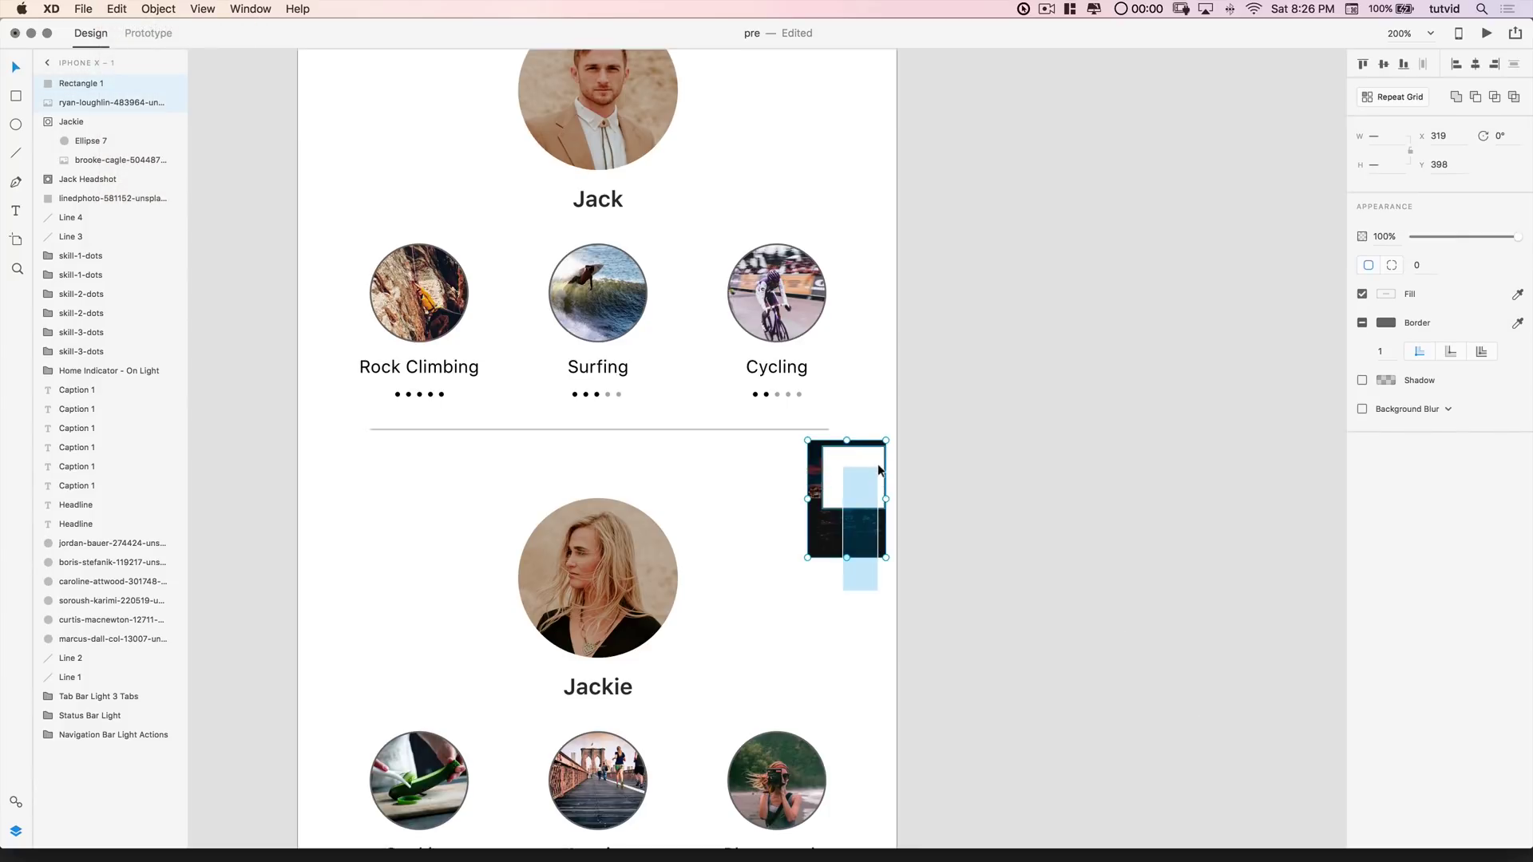
{"action": "left_click", "coordinate": [159, 8]}
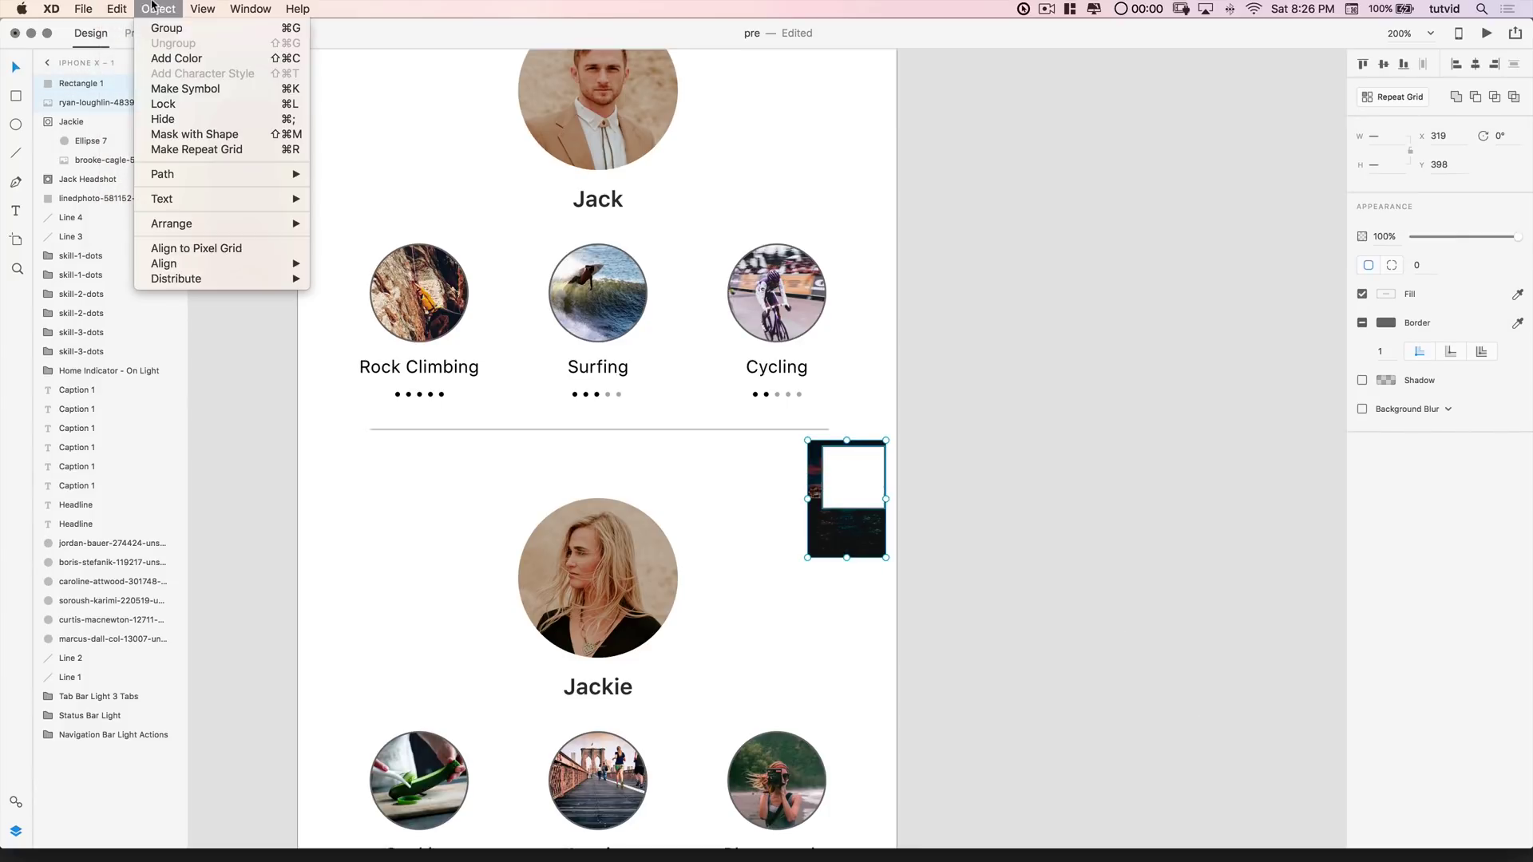
{"action": "left_click", "coordinate": [227, 134]}
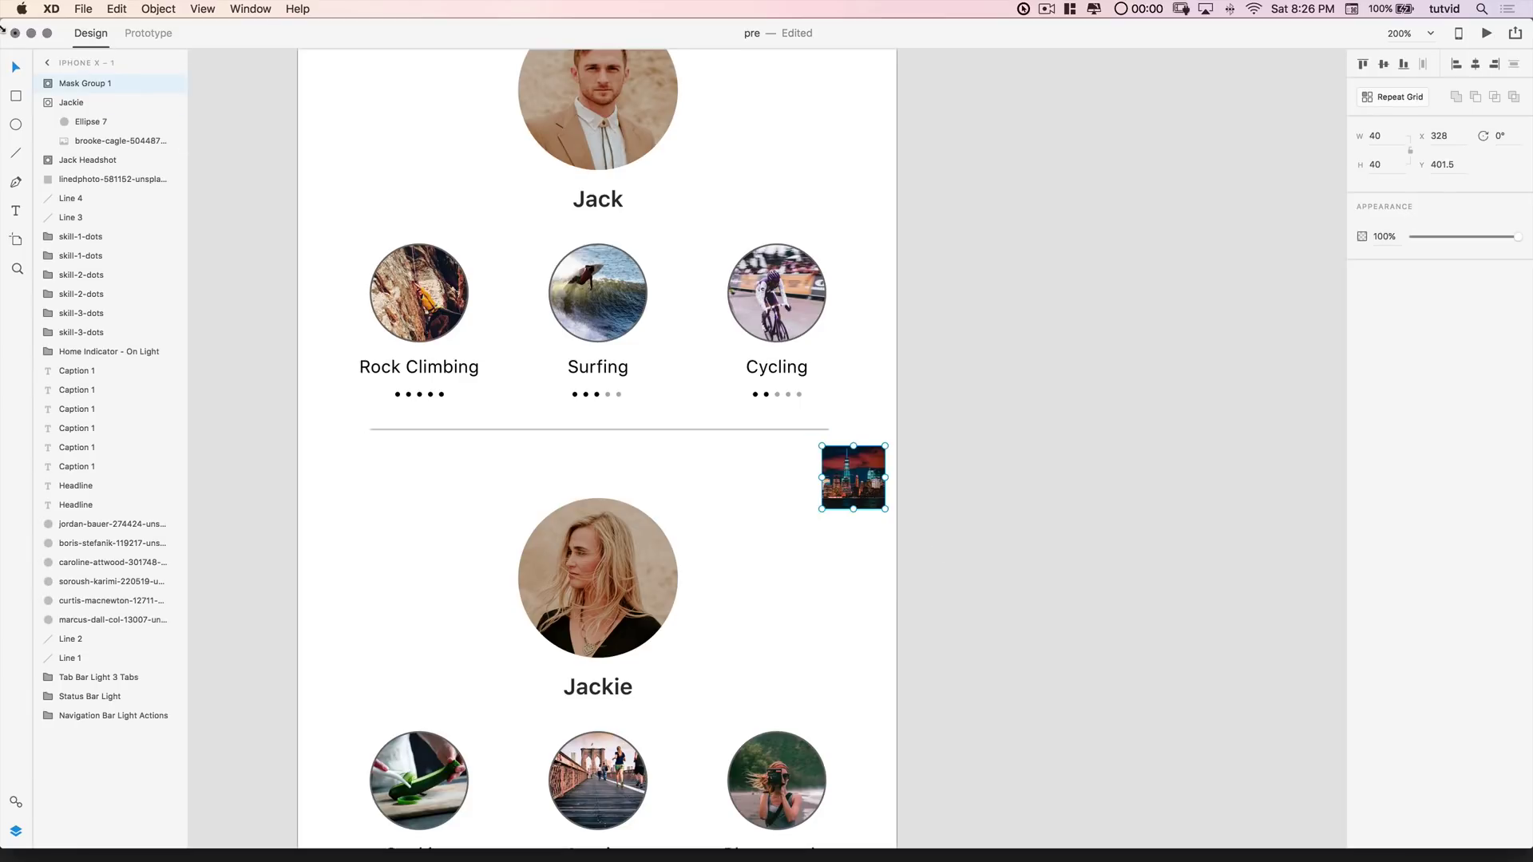
Step: Nudge the city photo right and down inside Jackie's mask square
{"action": "left_click", "coordinate": [49, 84]}
{"action": "left_click", "coordinate": [84, 122]}
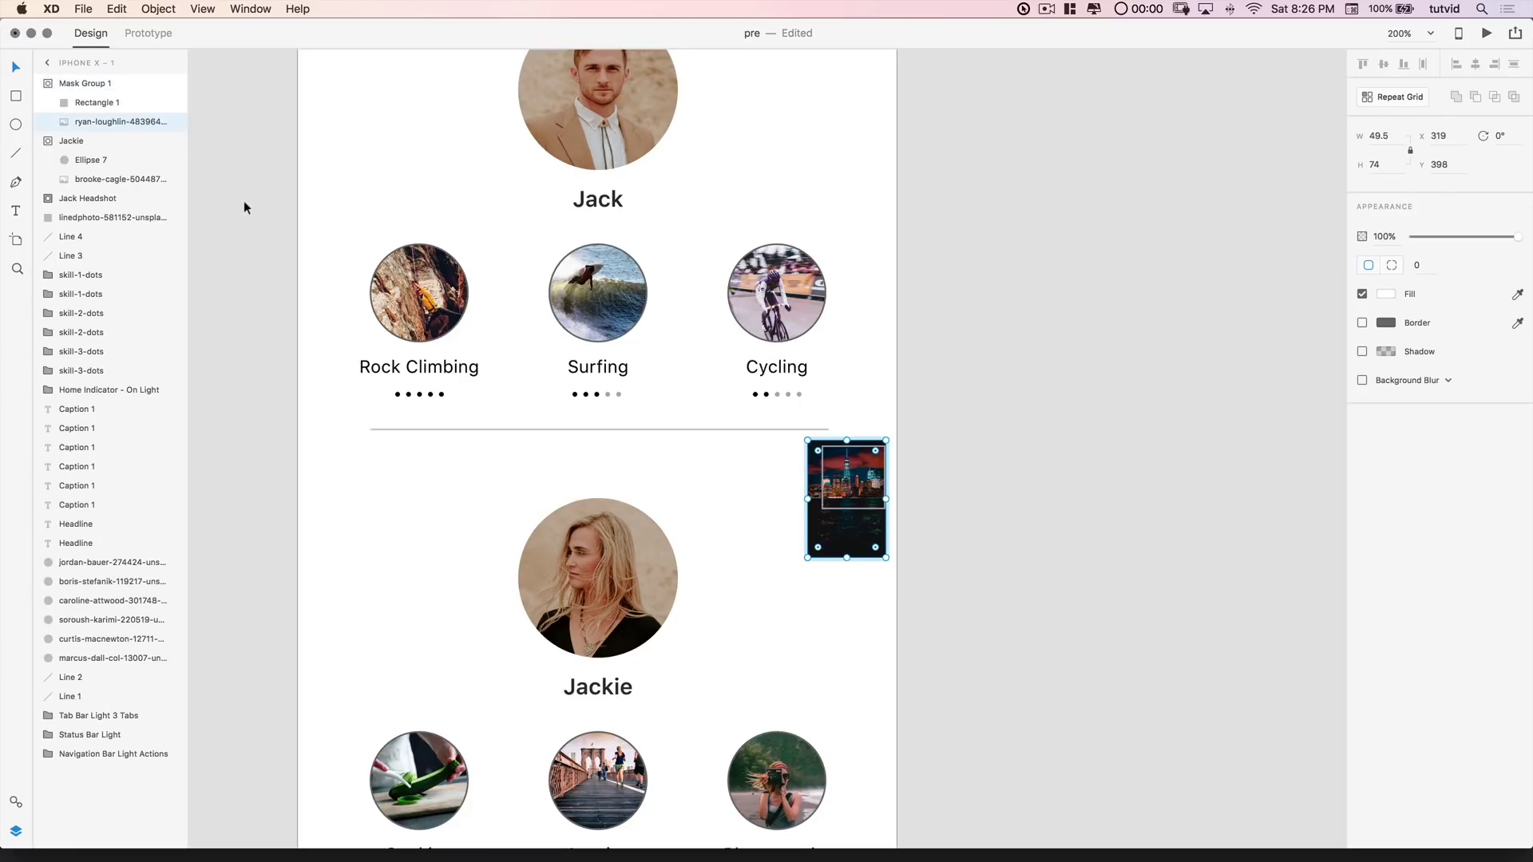
{"action": "key", "text": "Right"}
{"action": "key", "text": "Right"}
{"action": "key", "text": "Right"}
{"action": "key", "text": "Down"}
{"action": "key", "text": "Down"}
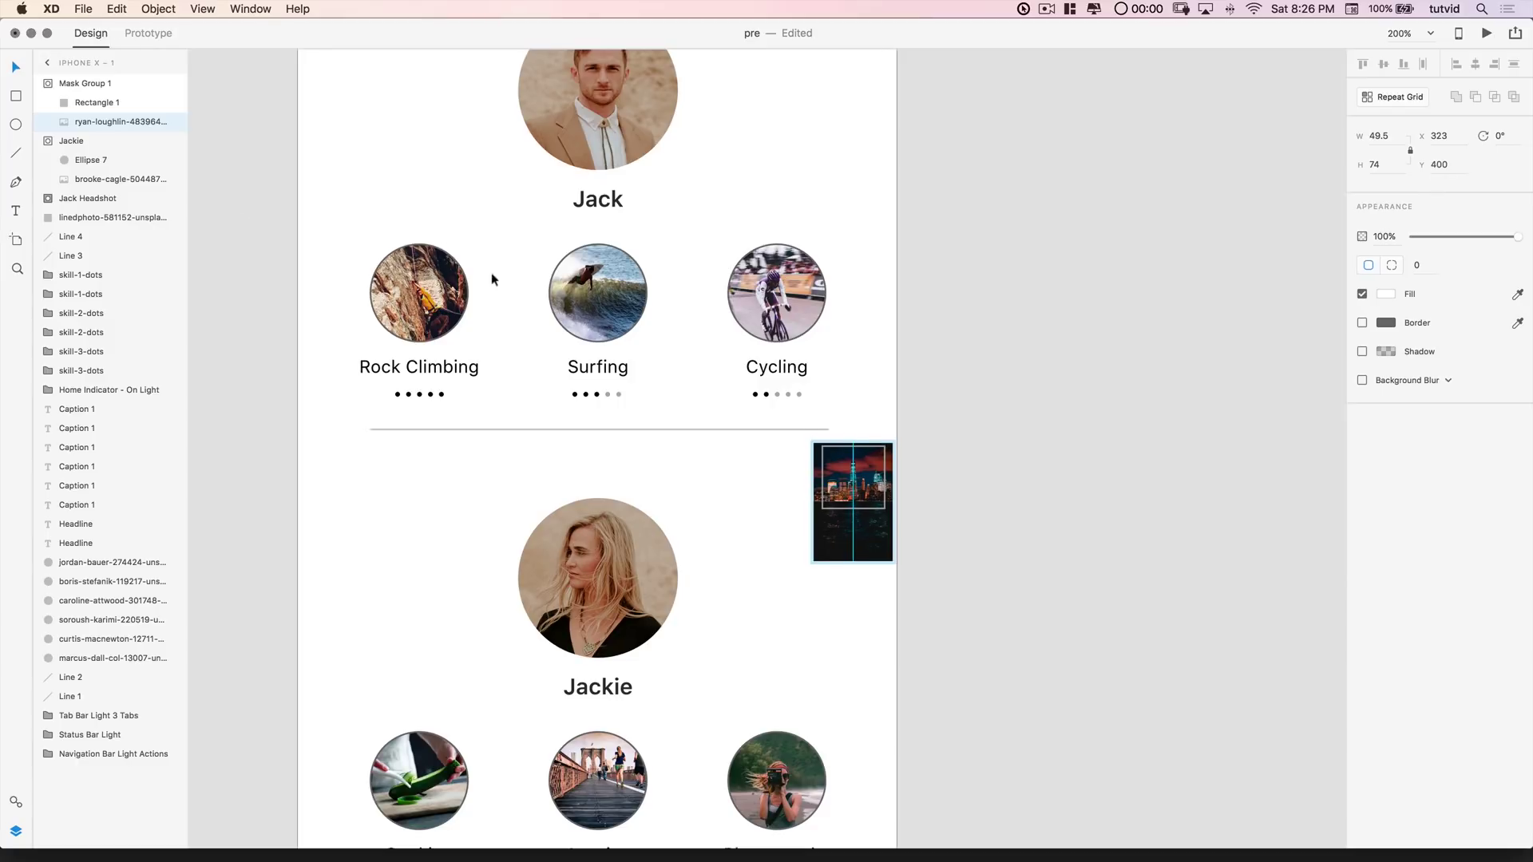
{"action": "left_click", "coordinate": [954, 430]}
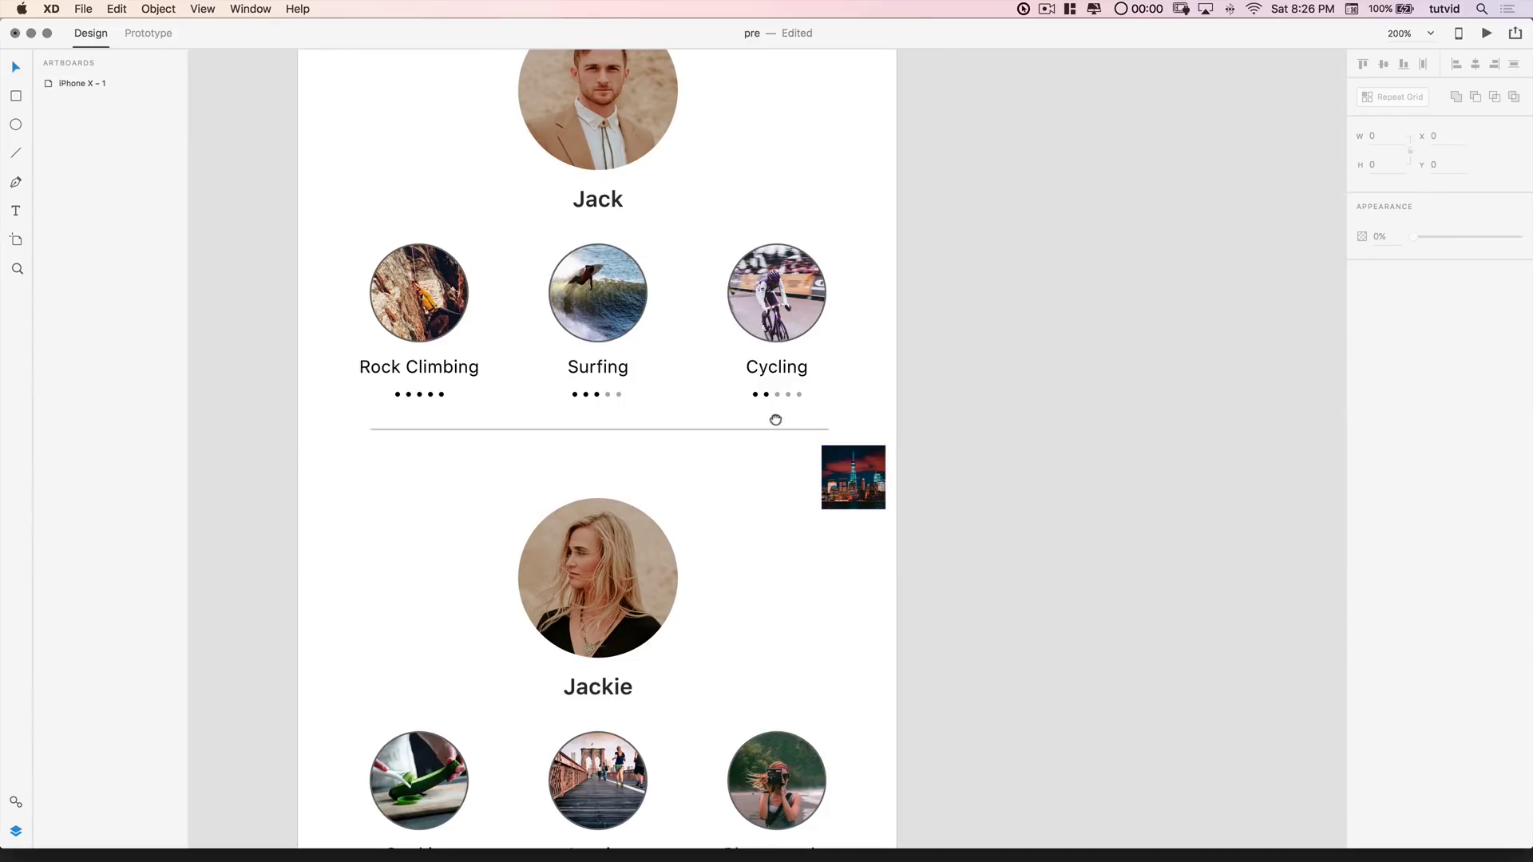
{"action": "left_click_drag", "start_coordinate": [777, 421], "coordinate": [838, 502]}
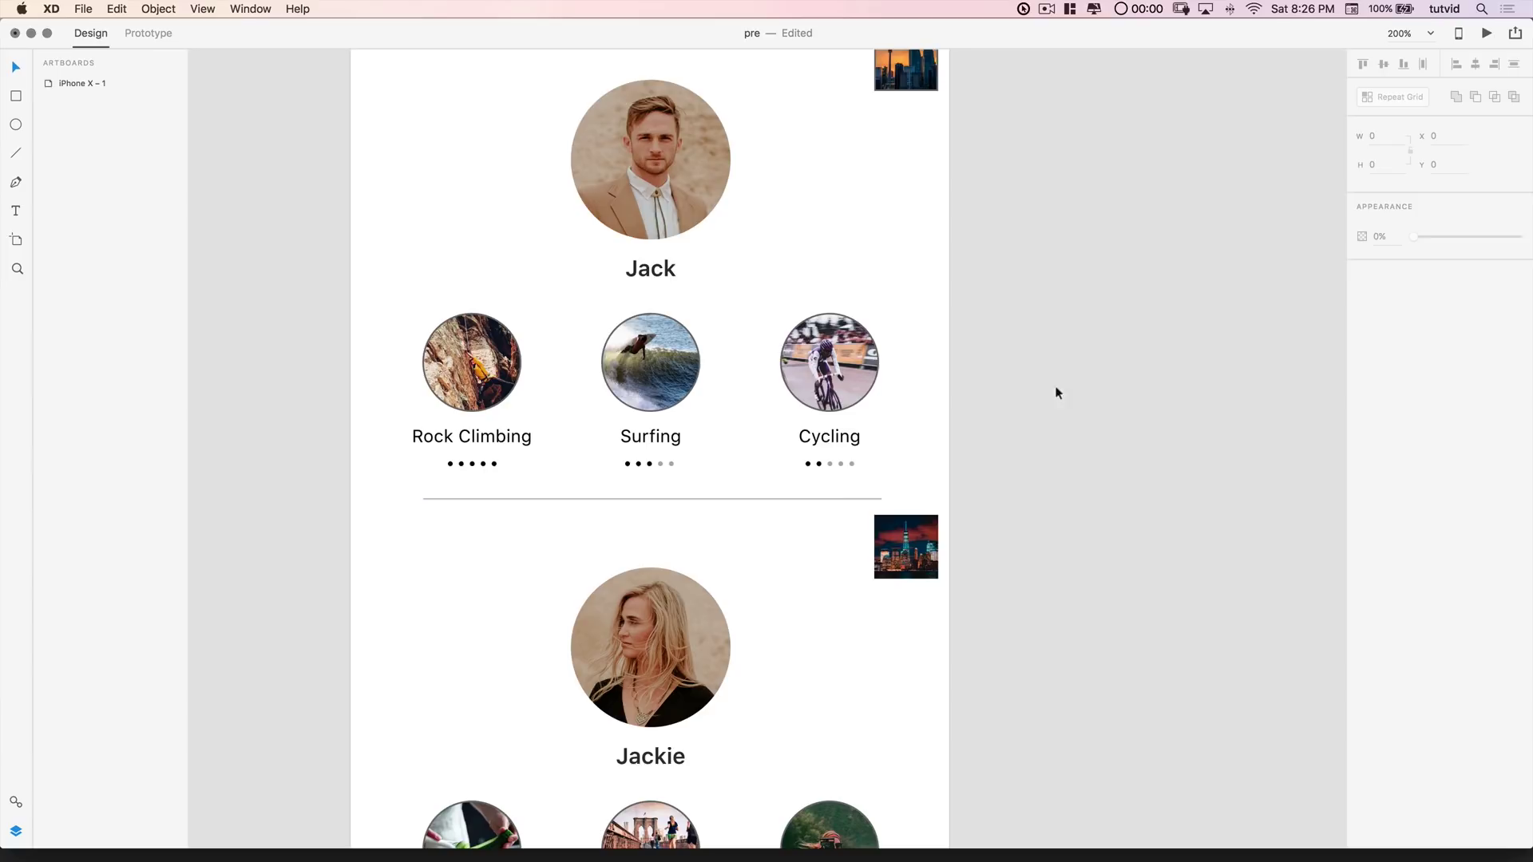
{"action": "scroll", "coordinate": [927, 325], "scroll_direction": "up", "scroll_amount": 3}
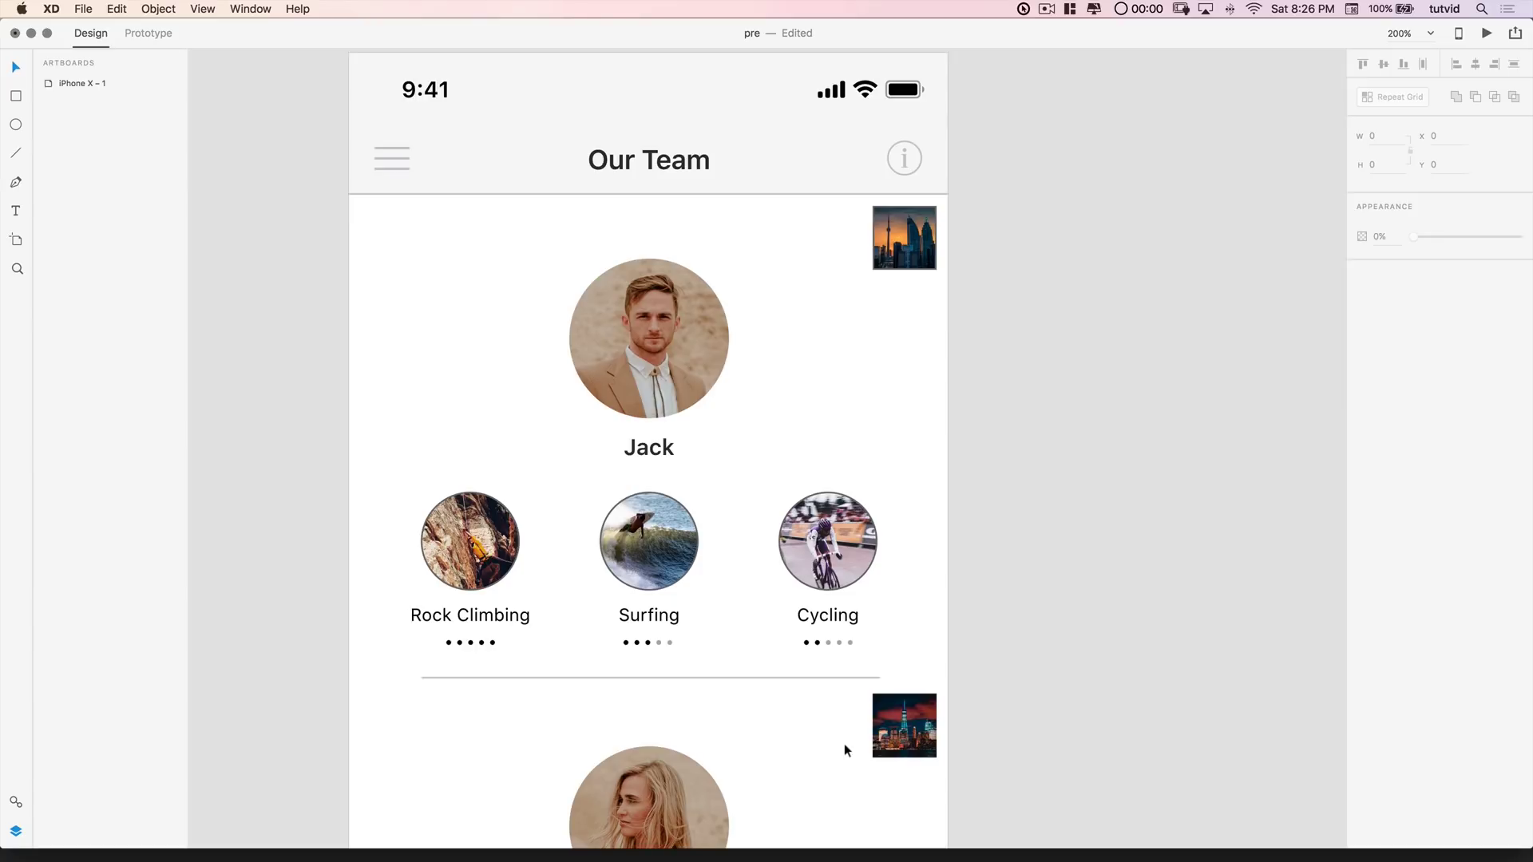
Step: Turn off Border for both rows of skill circles and Jack's skyline square, then zoom to fit
{"action": "left_click_drag", "start_coordinate": [348, 489], "coordinate": [924, 578]}
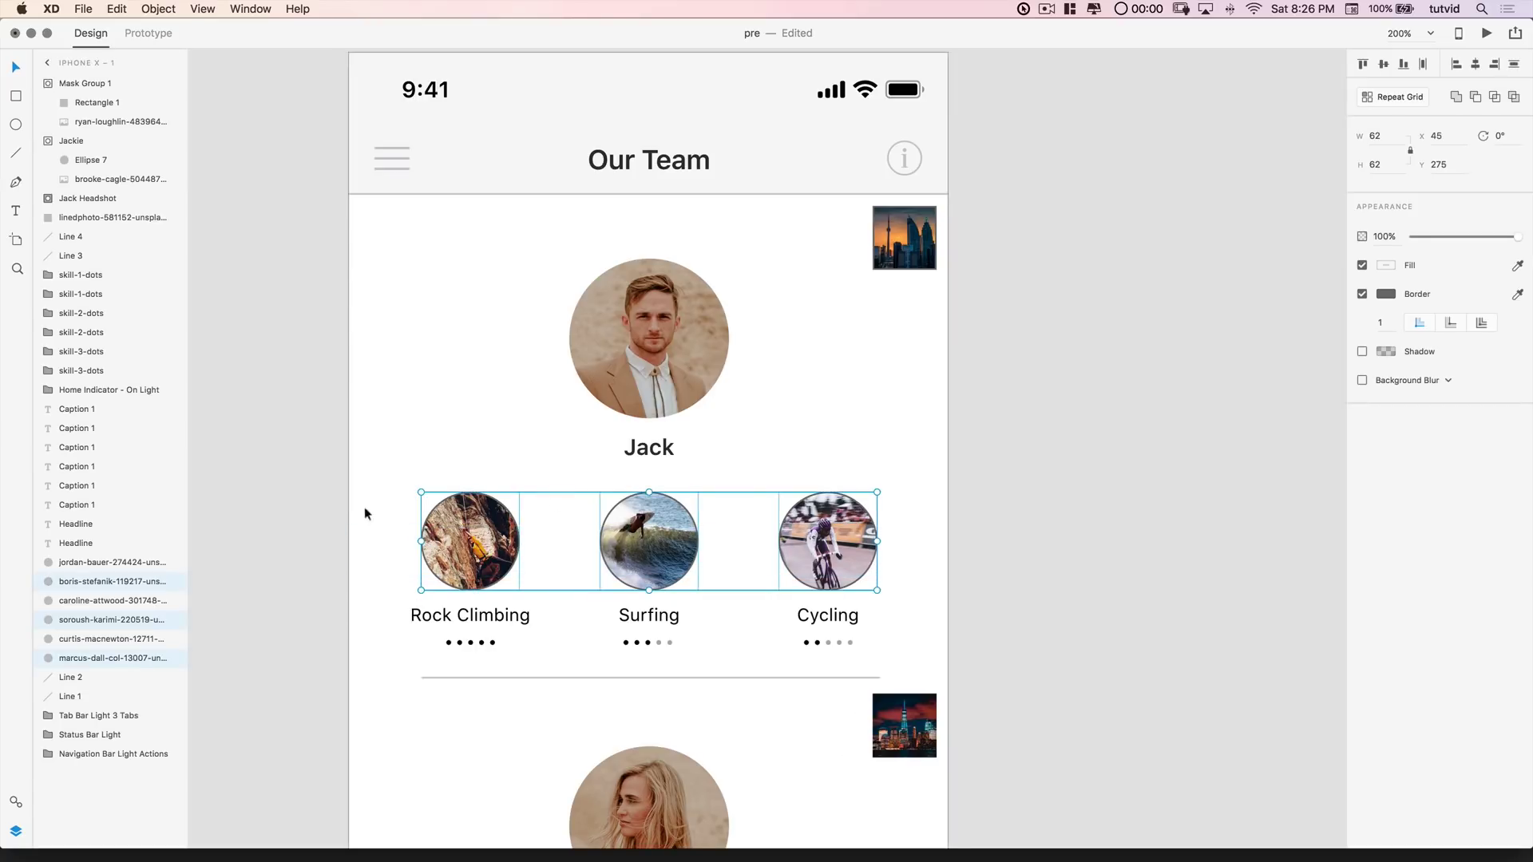
{"action": "left_click", "coordinate": [1115, 583]}
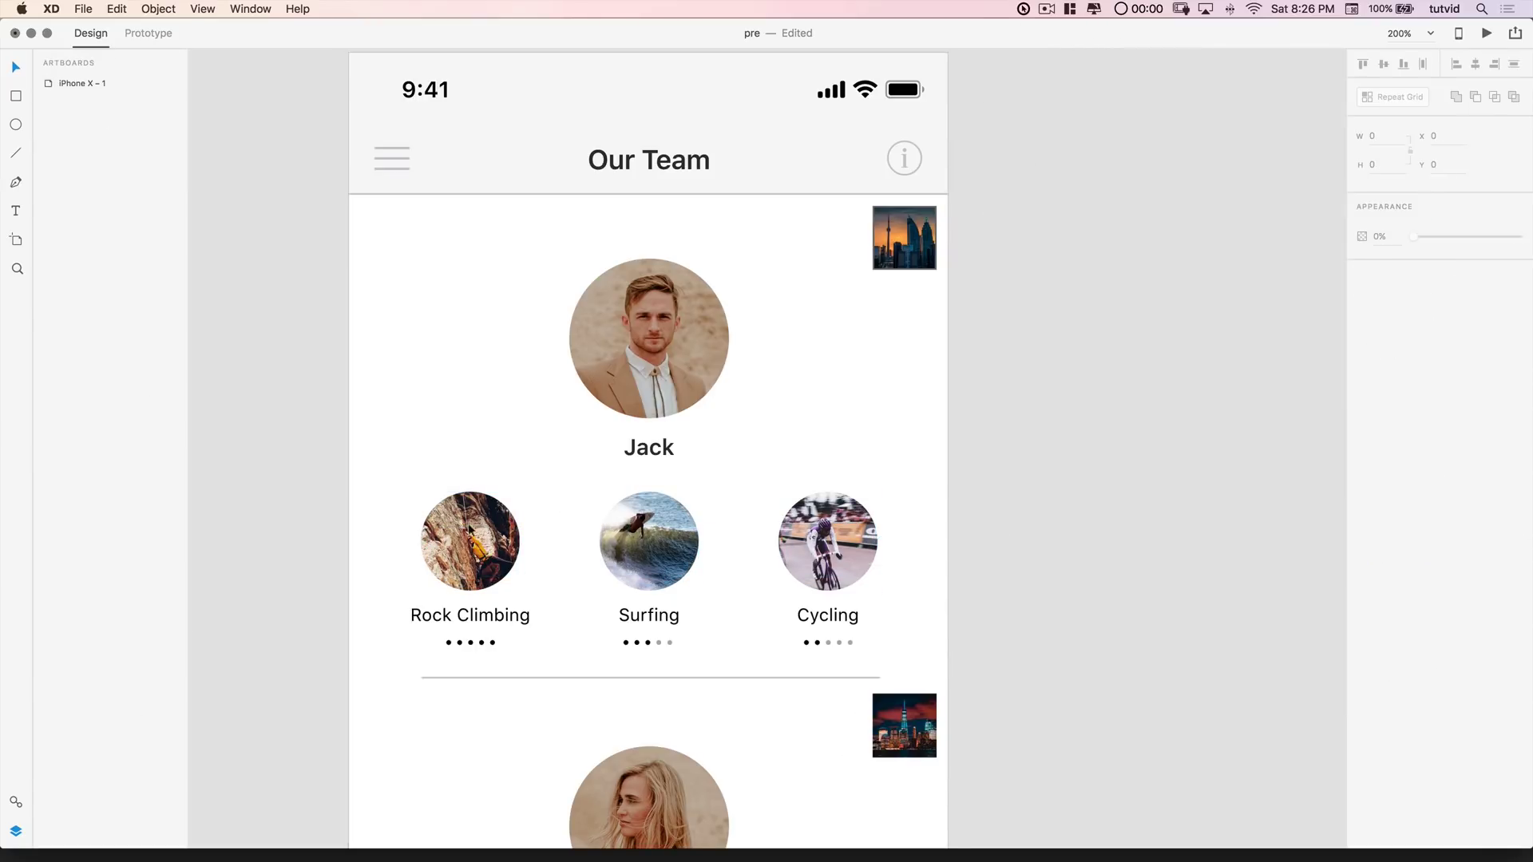
{"action": "scroll", "coordinate": [963, 352], "scroll_direction": "down", "scroll_amount": 2}
{"action": "scroll", "coordinate": [968, 346], "scroll_direction": "down", "scroll_amount": 4}
{"action": "scroll", "coordinate": [1061, 588], "scroll_direction": "up", "scroll_amount": 4}
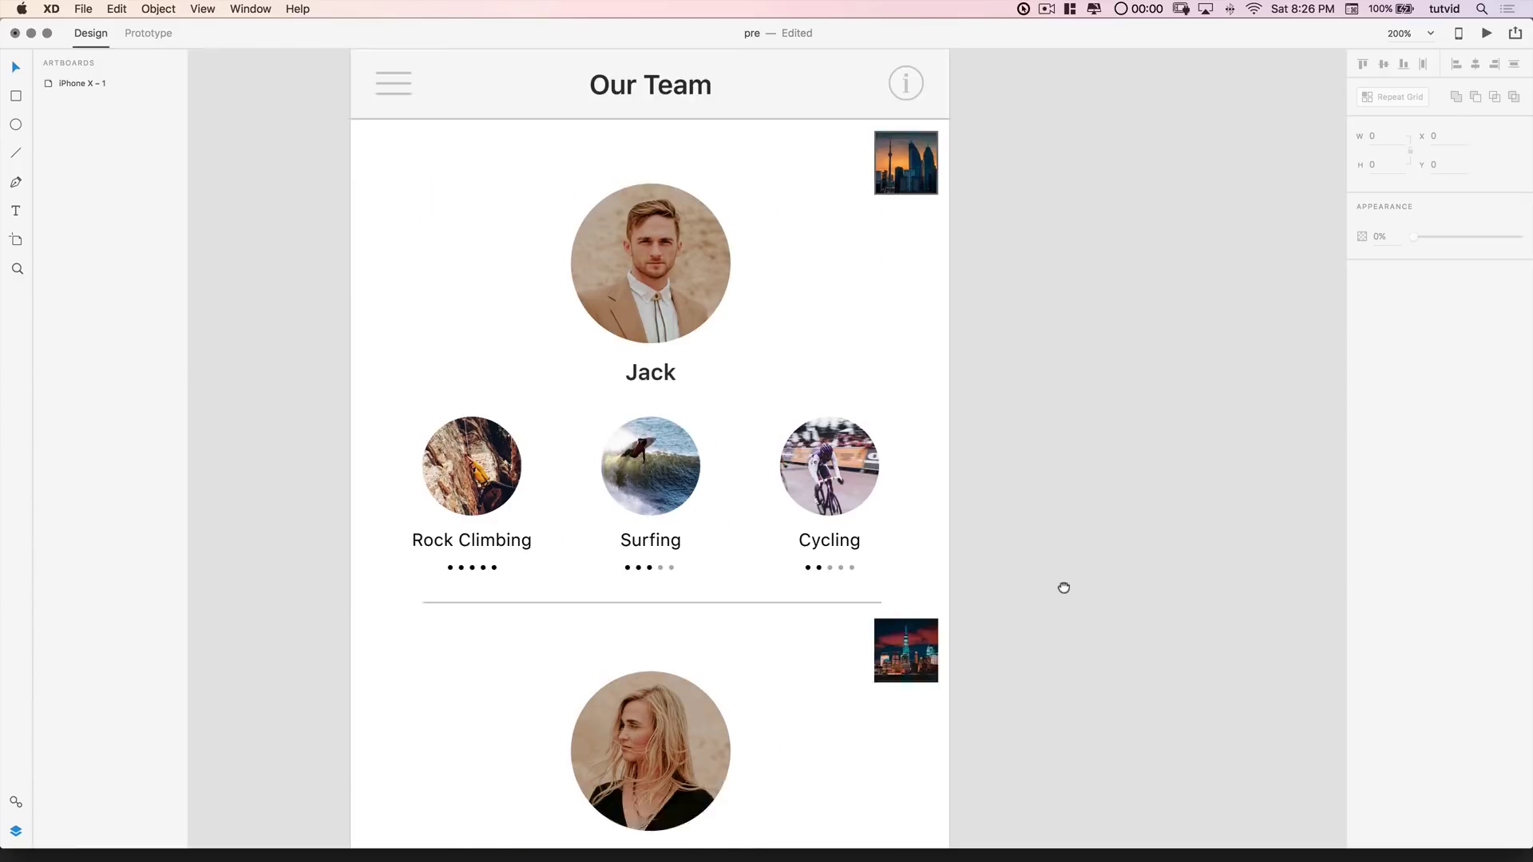
{"action": "scroll", "coordinate": [959, 359], "scroll_direction": "up", "scroll_amount": 1}
{"action": "left_click", "coordinate": [900, 192]}
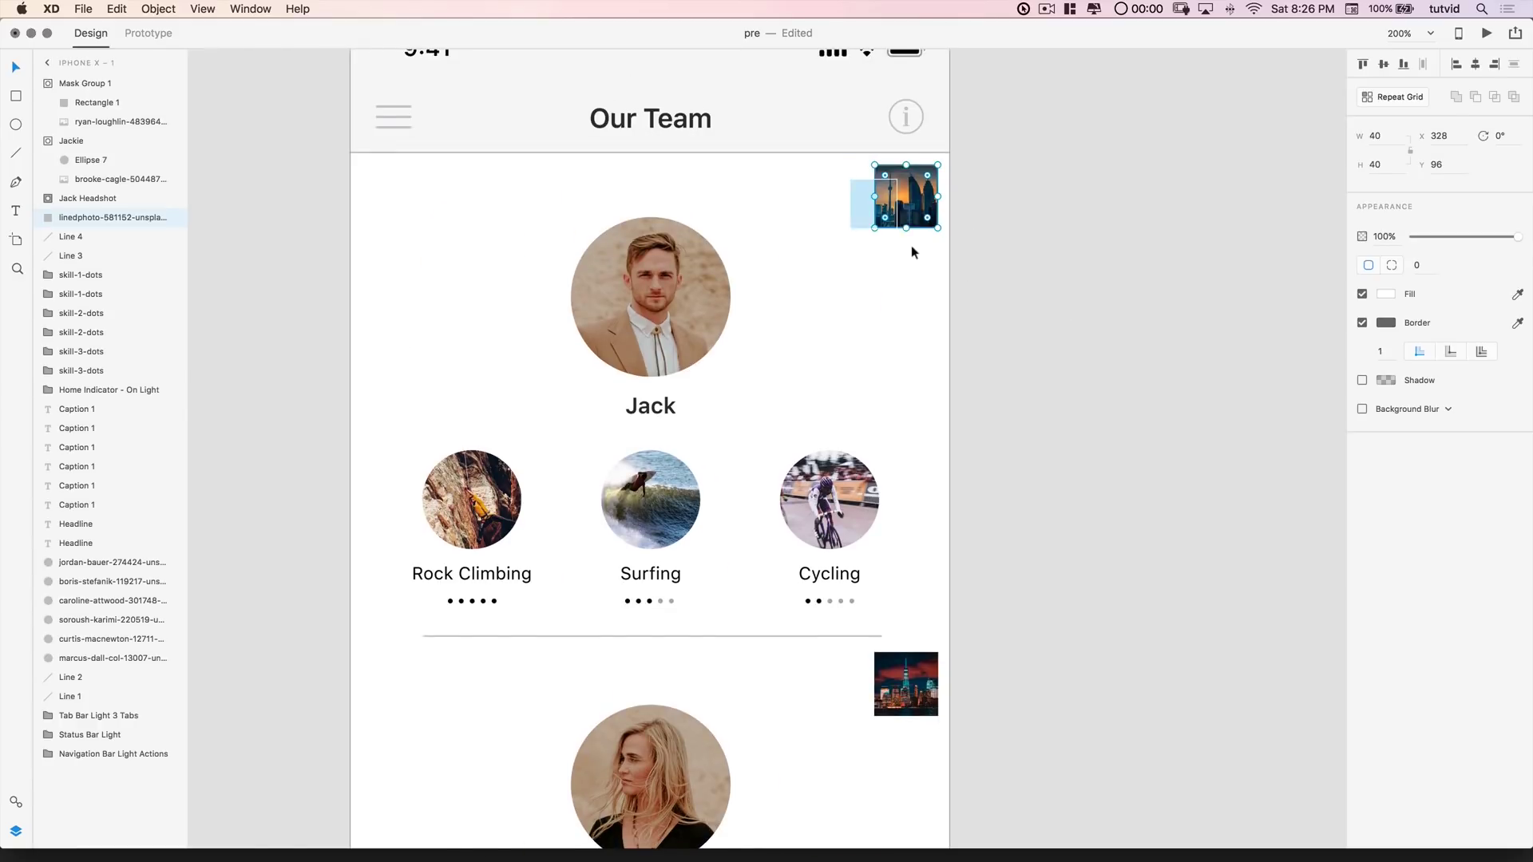
{"action": "left_click", "coordinate": [1362, 322]}
{"action": "scroll", "coordinate": [1079, 144], "scroll_direction": "down", "scroll_amount": 3}
{"action": "scroll", "coordinate": [1078, 125], "scroll_direction": "down", "scroll_amount": 1}
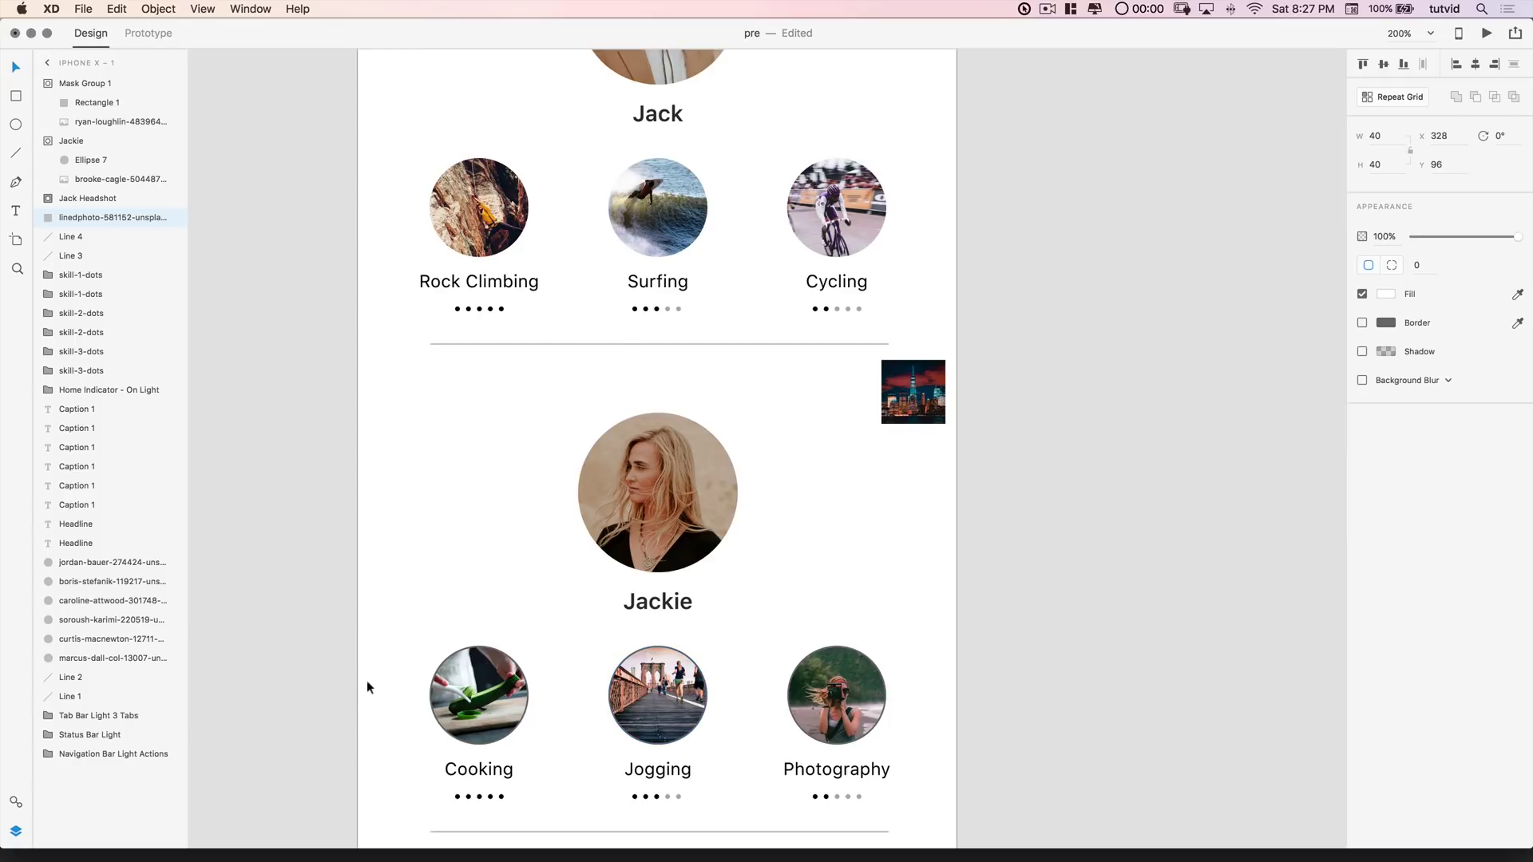
{"action": "left_click_drag", "start_coordinate": [367, 687], "coordinate": [911, 720]}
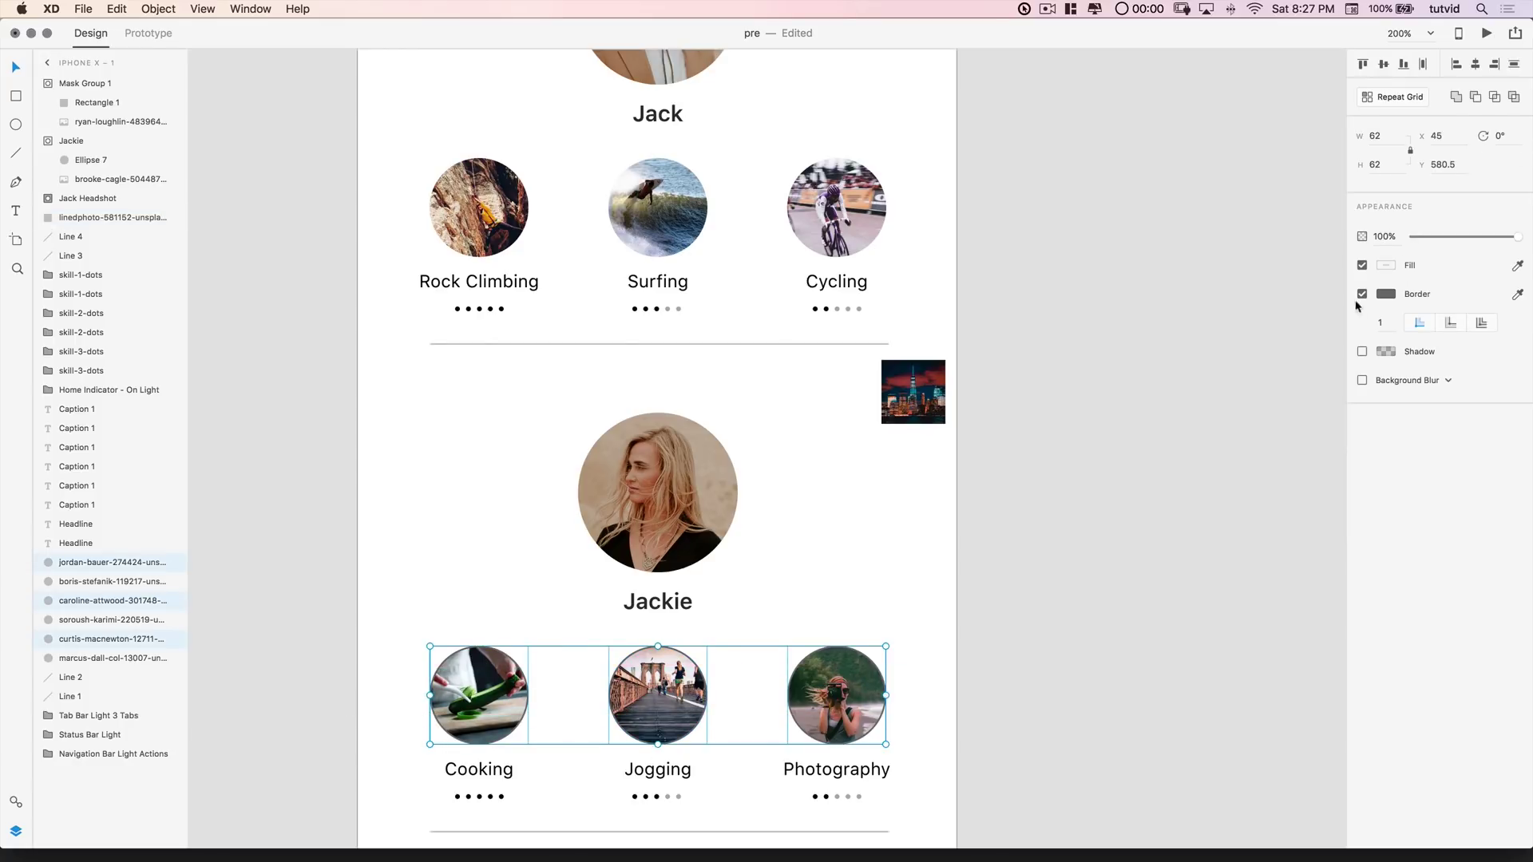
{"action": "left_click", "coordinate": [1092, 576]}
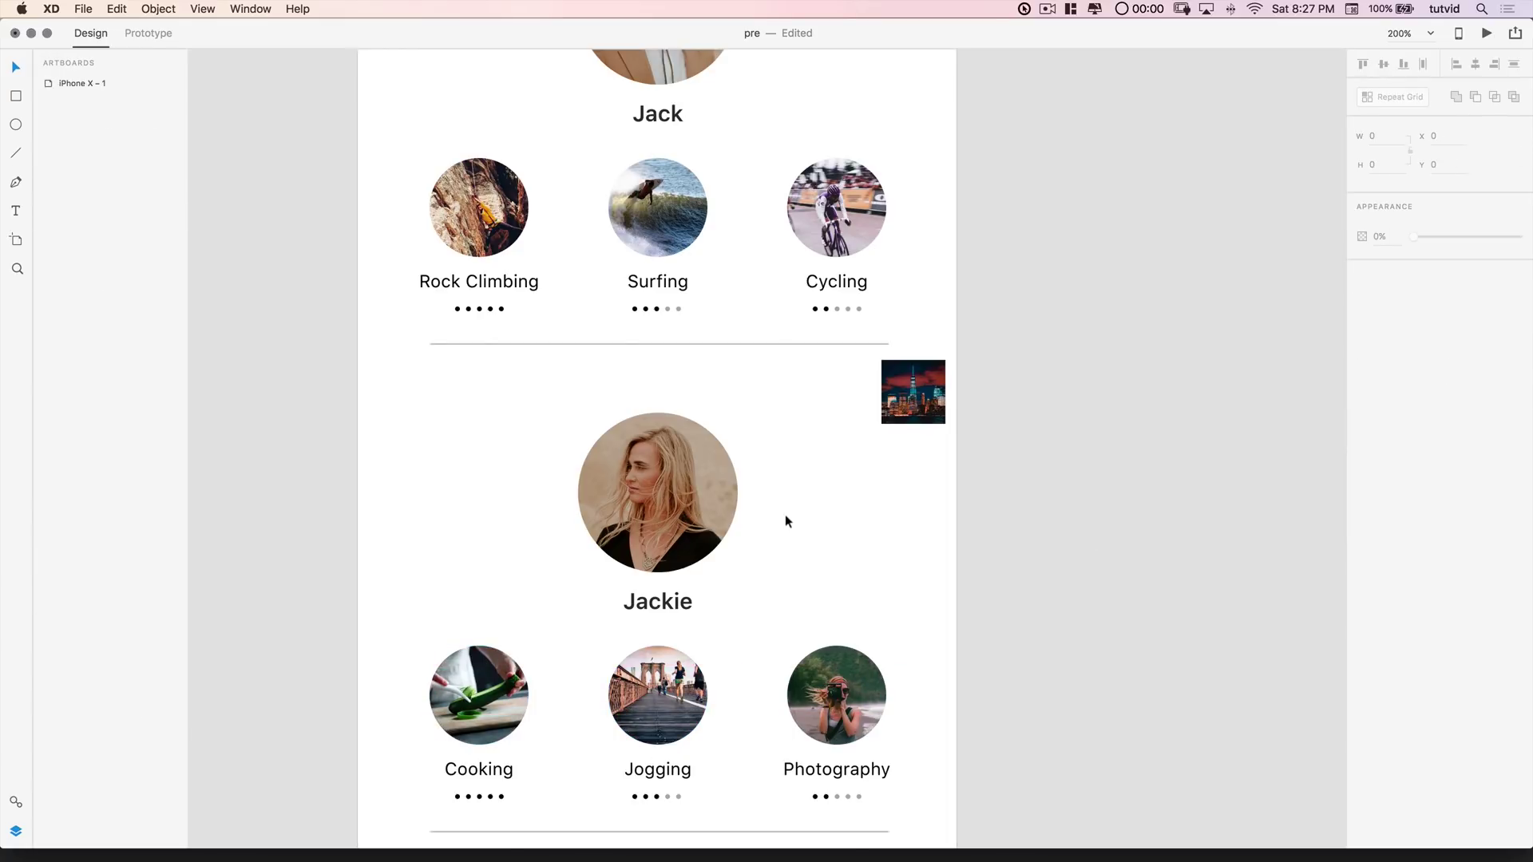
{"action": "key", "text": "super+1"}
{"action": "scroll", "coordinate": [785, 514], "scroll_direction": "down", "scroll_amount": 2}
{"action": "scroll", "coordinate": [756, 396], "scroll_direction": "up", "scroll_amount": 2}
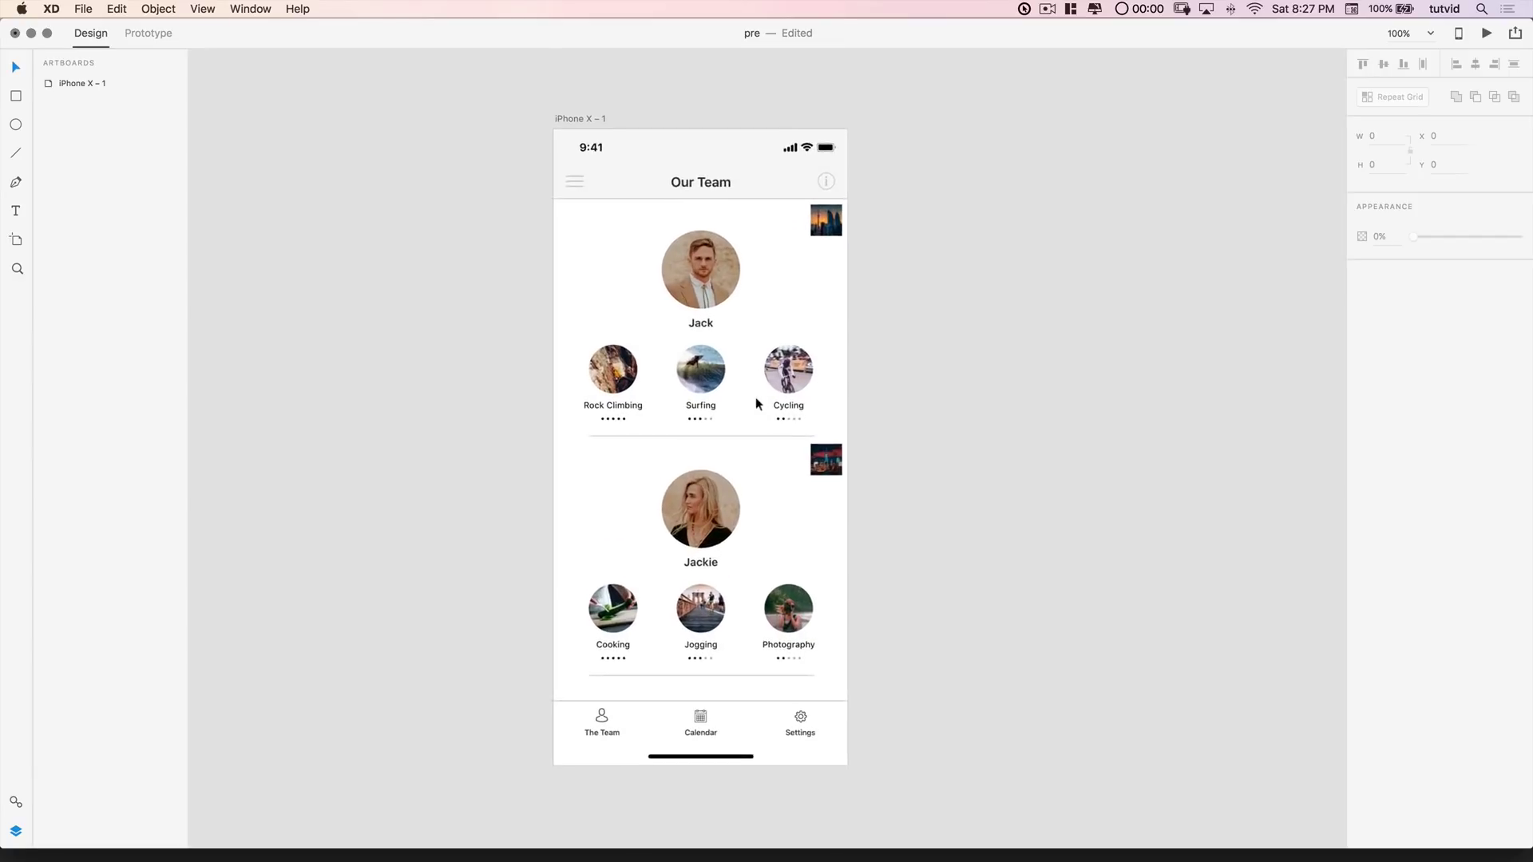